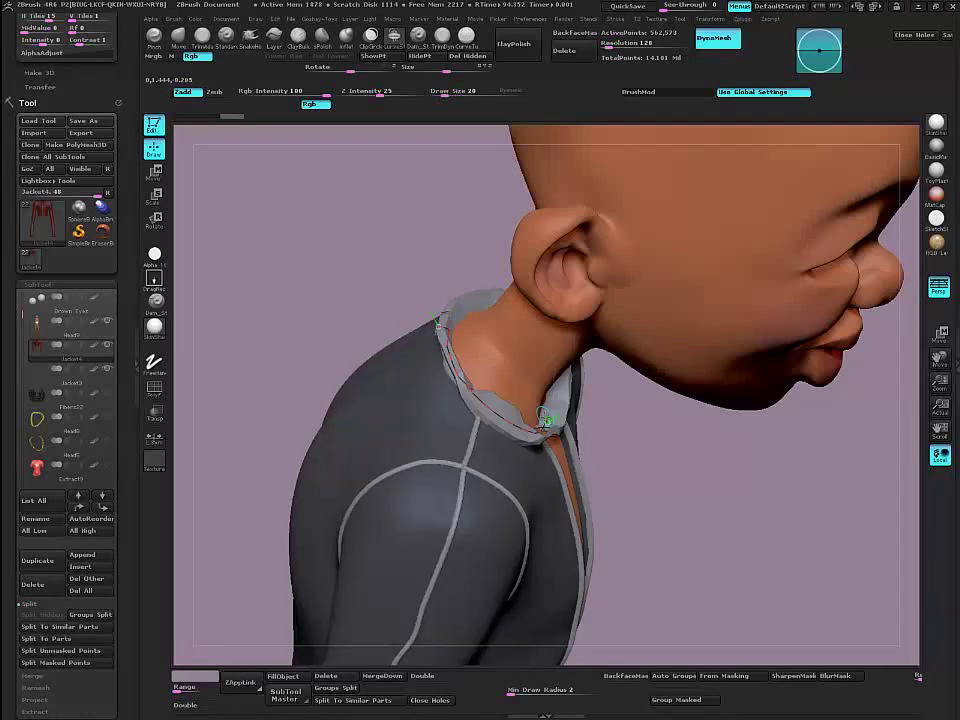
Step: Draw a curve strip along the jacket's neckline to form the base of a collar
mouse_move(650, 430)
mouse_down()
mouse_move(400, 340)
mouse_move(313, 291)
mouse_move(300, 302)
mouse_move(377, 325)
mouse_up()
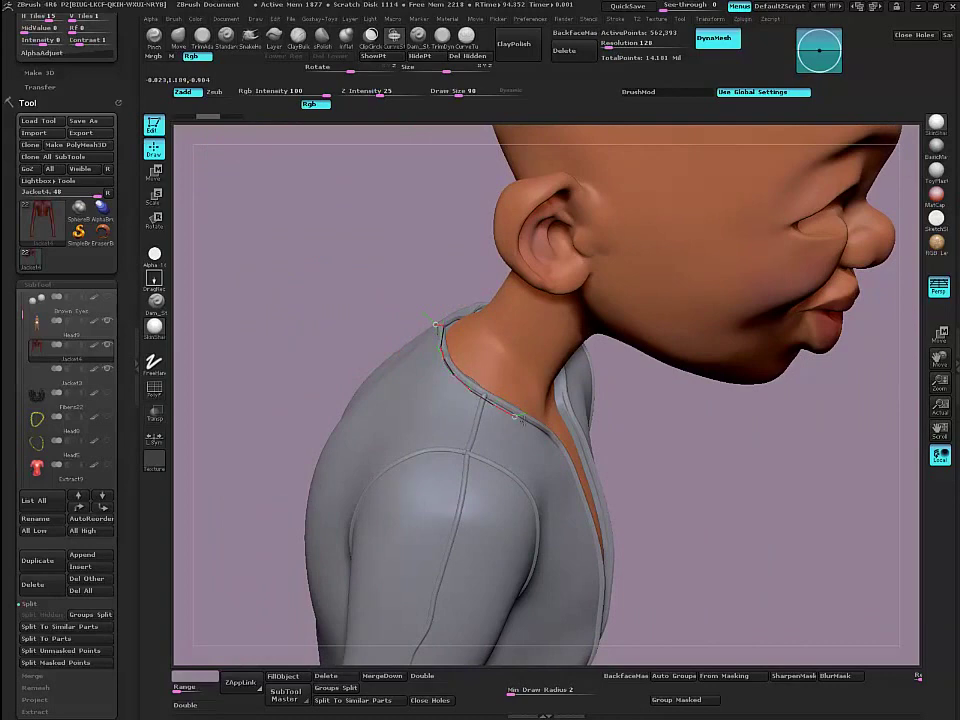
mouse_move(540, 406)
mouse_down()
mouse_move(254, 257)
mouse_move(300, 291)
mouse_move(305, 318)
mouse_move(285, 274)
mouse_move(285, 294)
mouse_up()
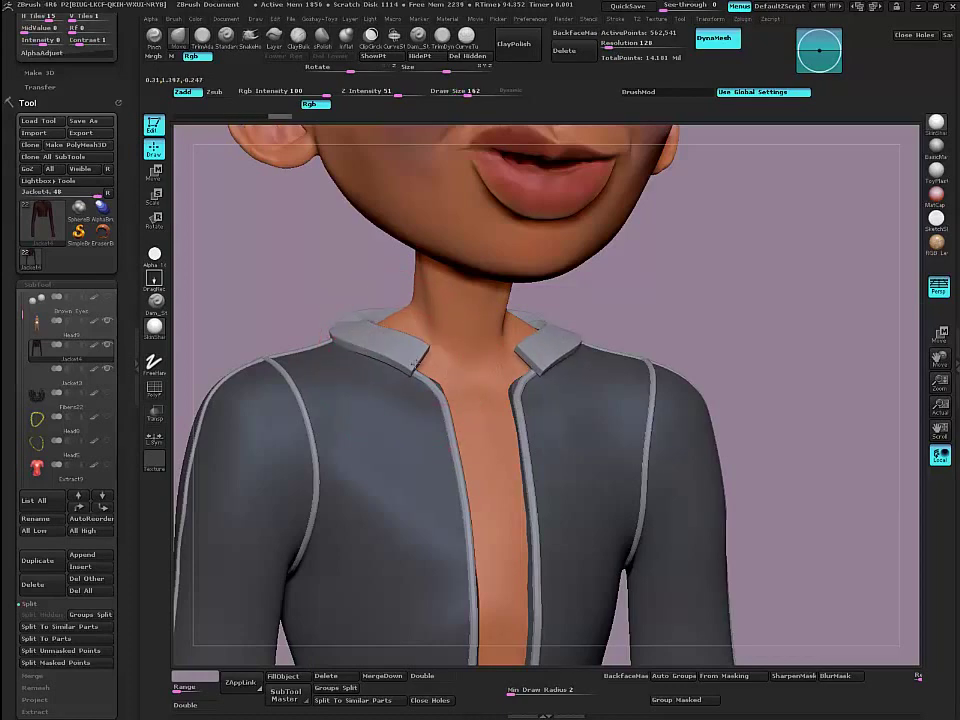
Step: Use the Move brush to lift the collar strip off the jacket around the back of the neck and the shoulders
drag(300, 277, 325, 305)
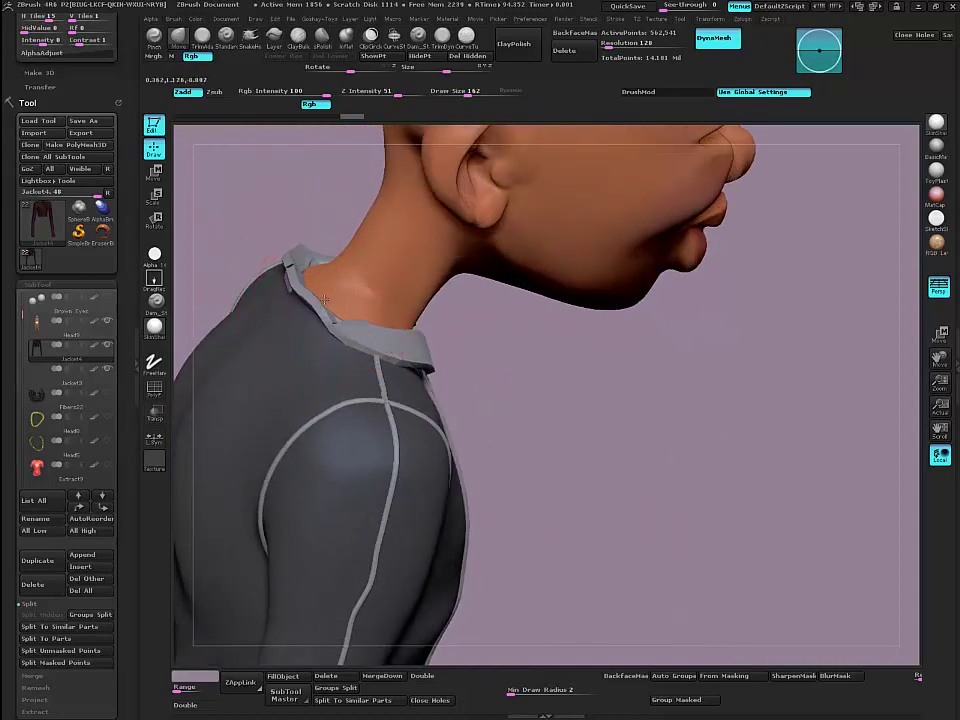
drag(520, 390, 665, 390)
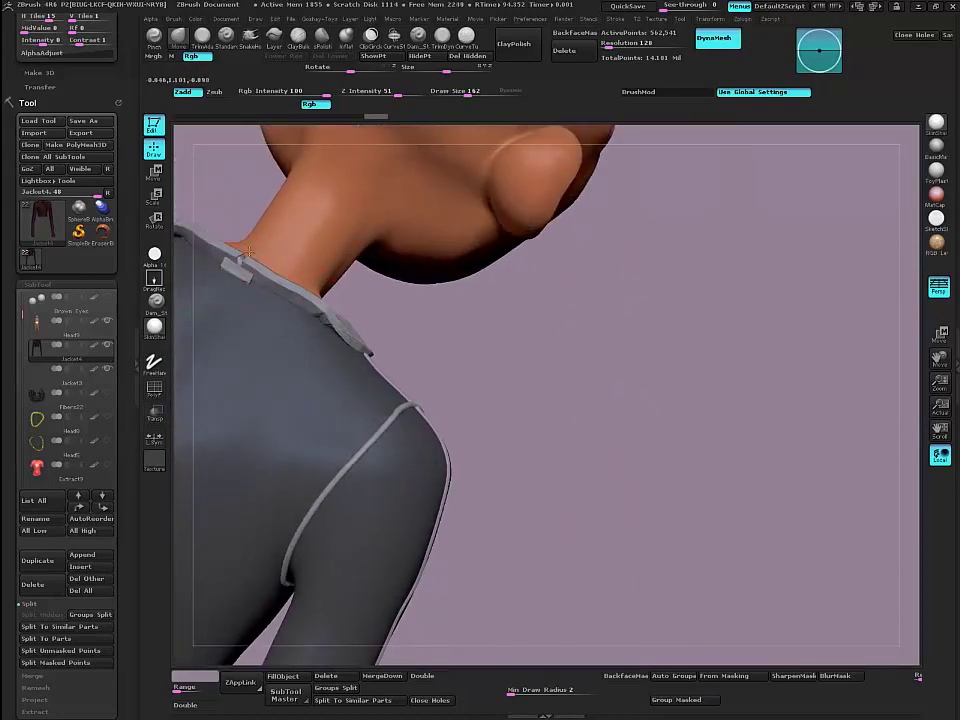
drag(245, 271, 240, 277)
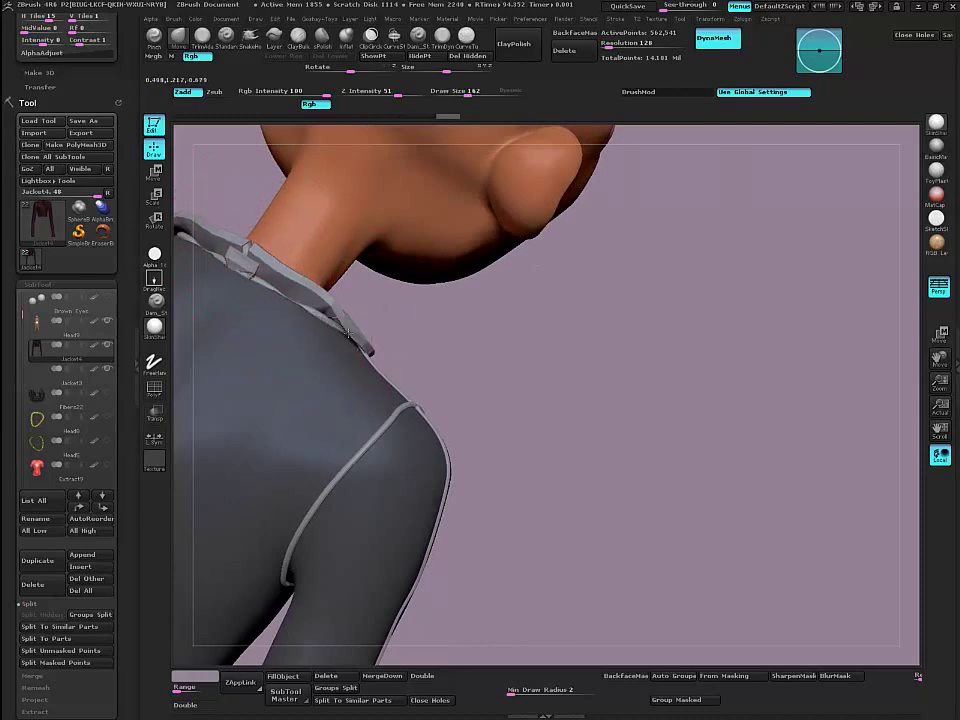
drag(516, 349, 381, 298)
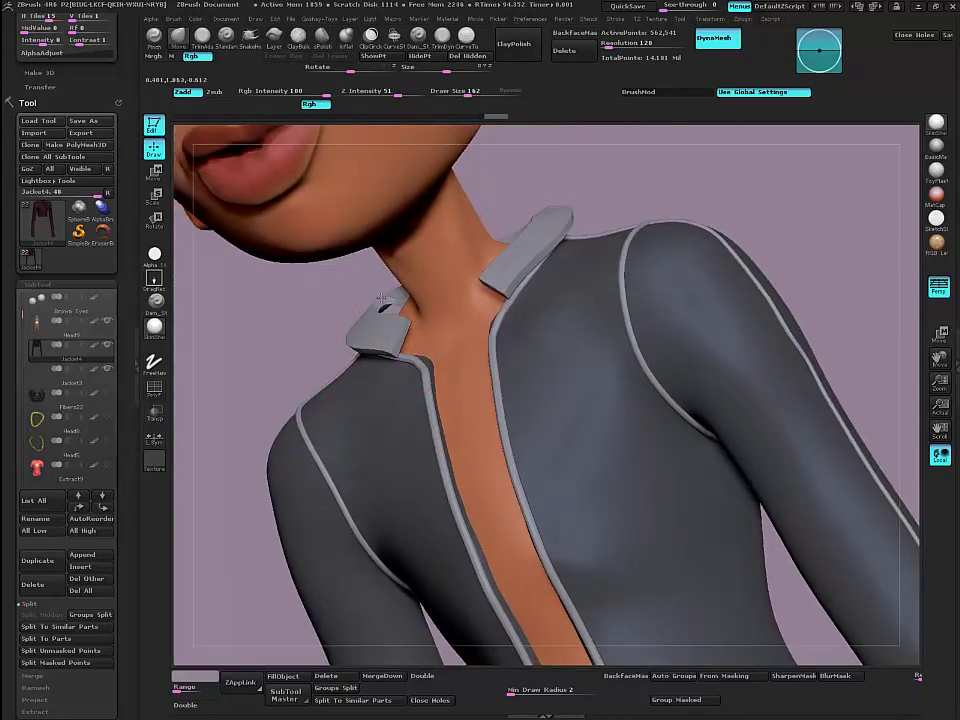
mouse_move(293, 311)
mouse_down()
mouse_move(318, 325)
mouse_move(315, 420)
mouse_move(332, 455)
mouse_up()
drag(439, 391, 461, 403)
drag(292, 387, 317, 407)
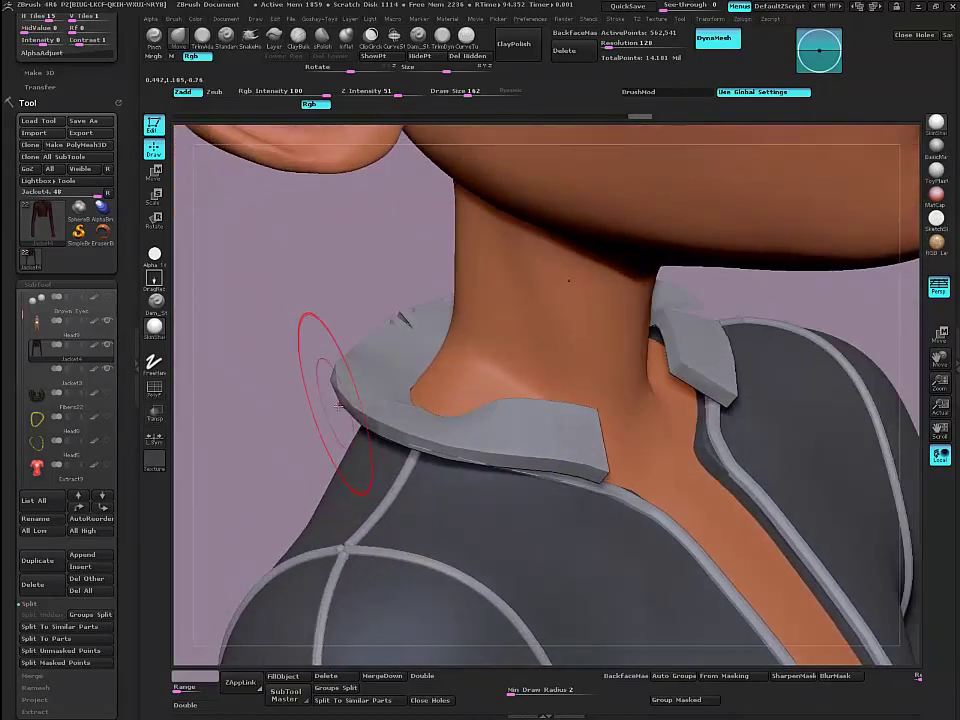
Step: Pull the collar's upper rim upward at the centre of the nape
mouse_move(371, 322)
mouse_down()
mouse_move(500, 318)
mouse_move(540, 303)
mouse_move(357, 299)
mouse_move(361, 277)
mouse_up()
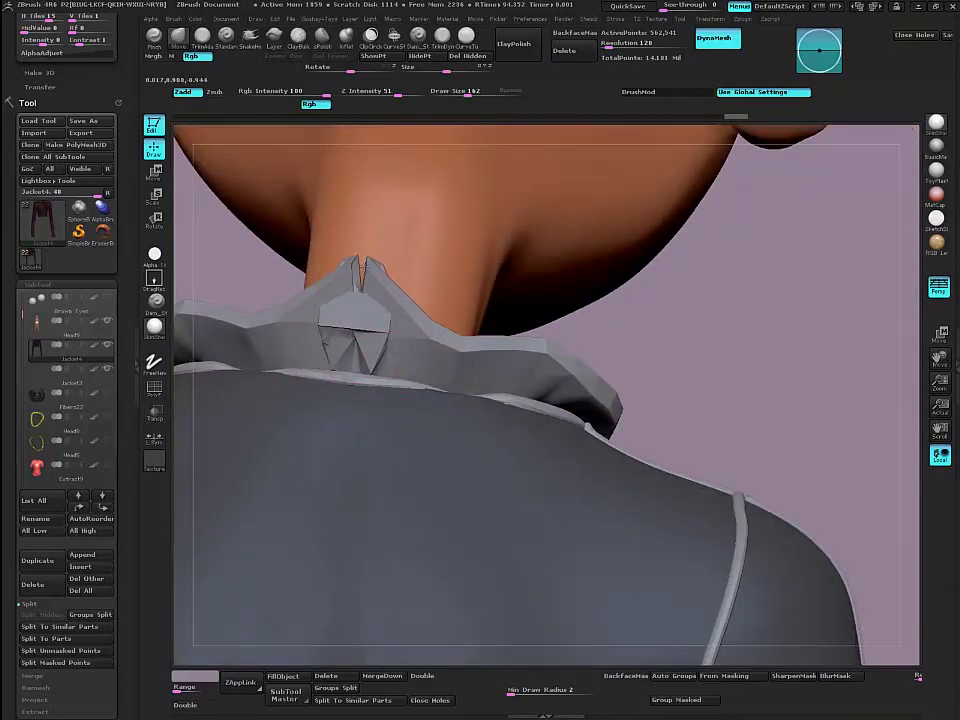
drag(482, 356, 395, 266)
mouse_move(444, 320)
mouse_down()
mouse_move(459, 307)
mouse_move(541, 328)
mouse_up()
drag(348, 270, 352, 251)
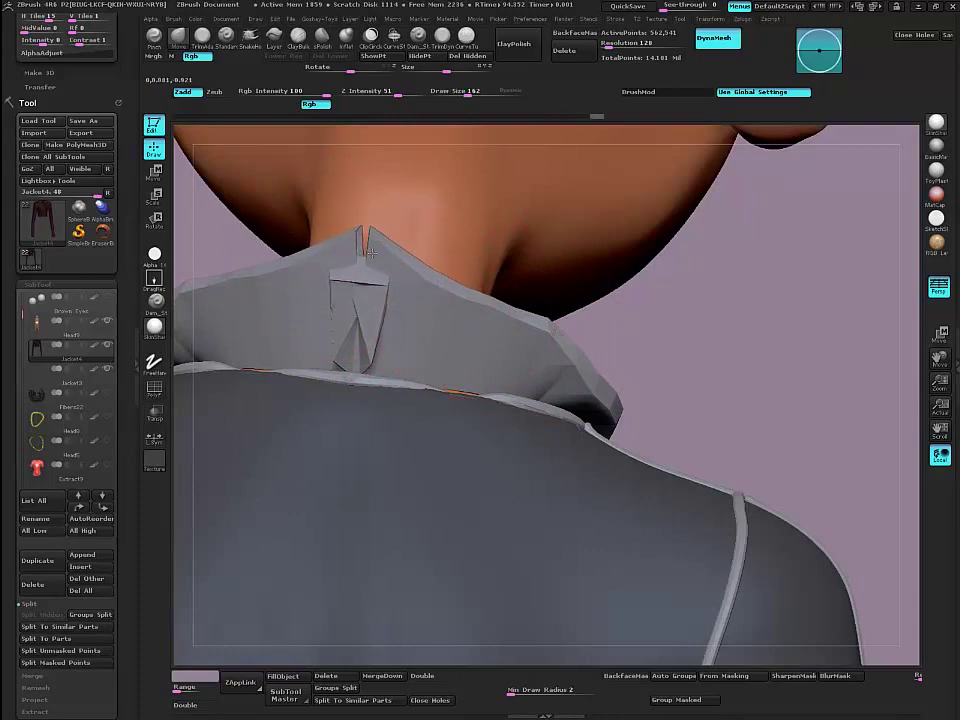
Step: Raise the collar's upper rim from the nape around toward the shoulder
drag(402, 275, 410, 262)
mouse_move(495, 322)
mouse_down()
mouse_move(503, 306)
mouse_move(543, 316)
mouse_up()
mouse_move(459, 288)
mouse_down()
mouse_move(464, 270)
mouse_move(452, 254)
mouse_up()
drag(554, 330, 567, 314)
drag(596, 385, 605, 372)
mouse_move(725, 386)
mouse_down()
mouse_move(500, 402)
mouse_move(560, 392)
mouse_move(615, 363)
mouse_move(656, 362)
mouse_move(676, 377)
mouse_up()
drag(684, 422, 695, 409)
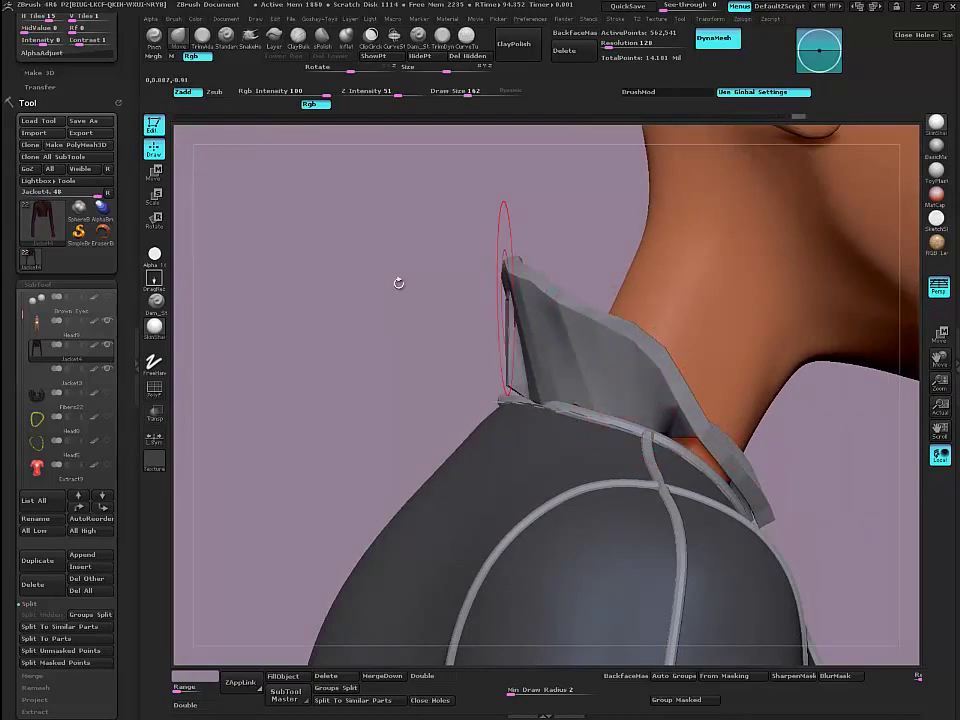
Step: Straighten the collar's sloping rim and adjust its front end over the shoulder
drag(398, 283, 303, 276)
drag(816, 485, 806, 504)
drag(786, 440, 797, 458)
drag(480, 335, 610, 310)
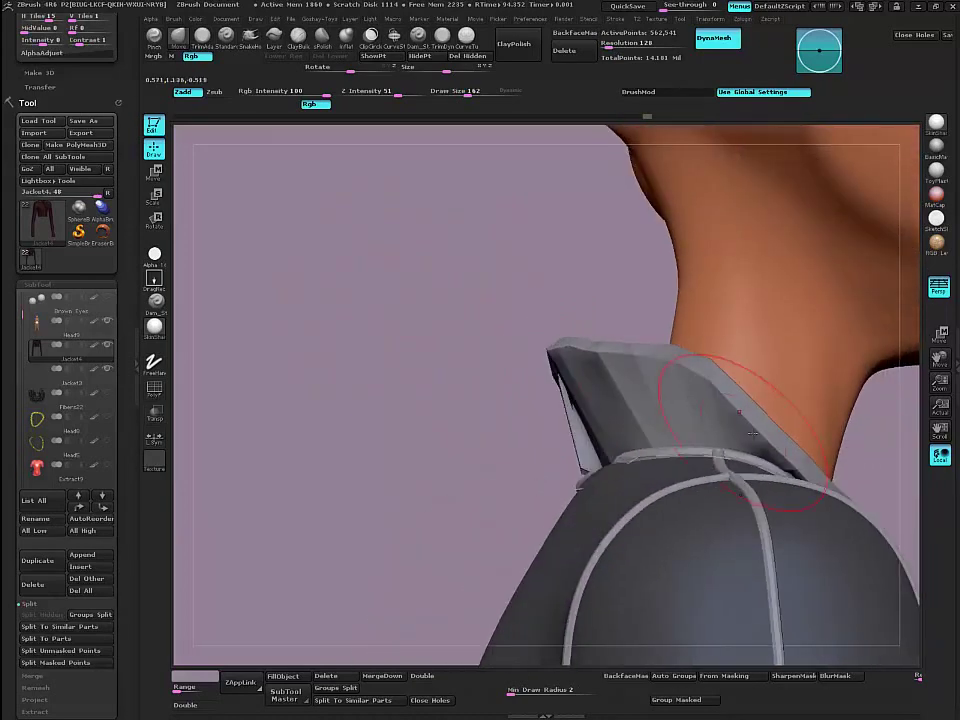
Step: Widen and raise the collar's front section above the jacket opening to form a fuller front flap
mouse_move(446, 377)
mouse_down()
mouse_move(417, 344)
mouse_move(471, 414)
mouse_move(722, 429)
mouse_up()
drag(673, 378, 390, 321)
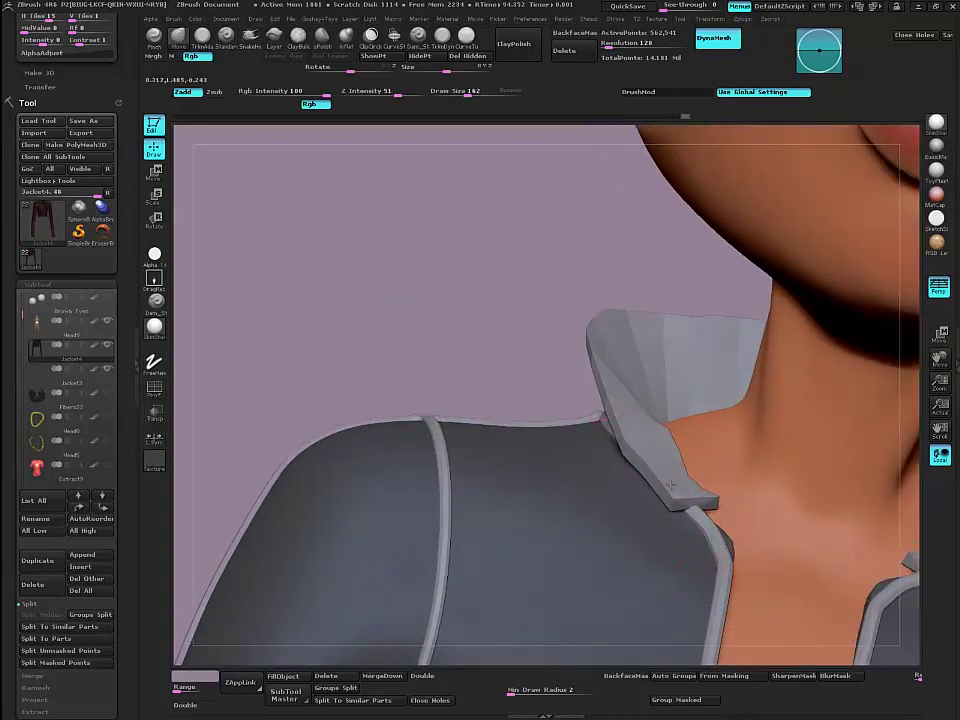
drag(538, 350, 456, 370)
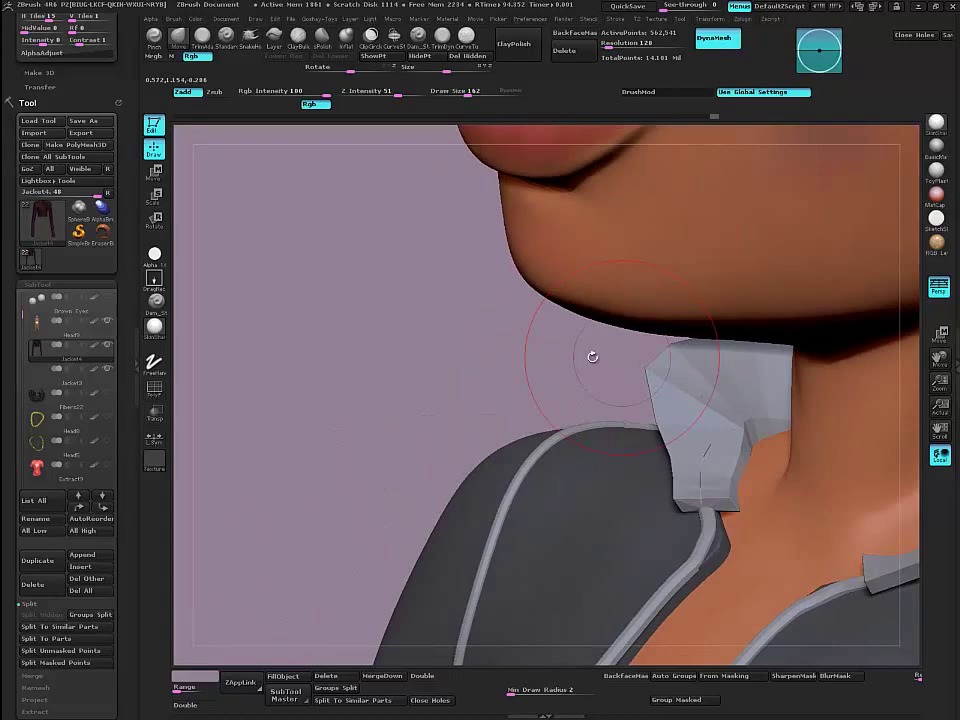
drag(592, 356, 643, 482)
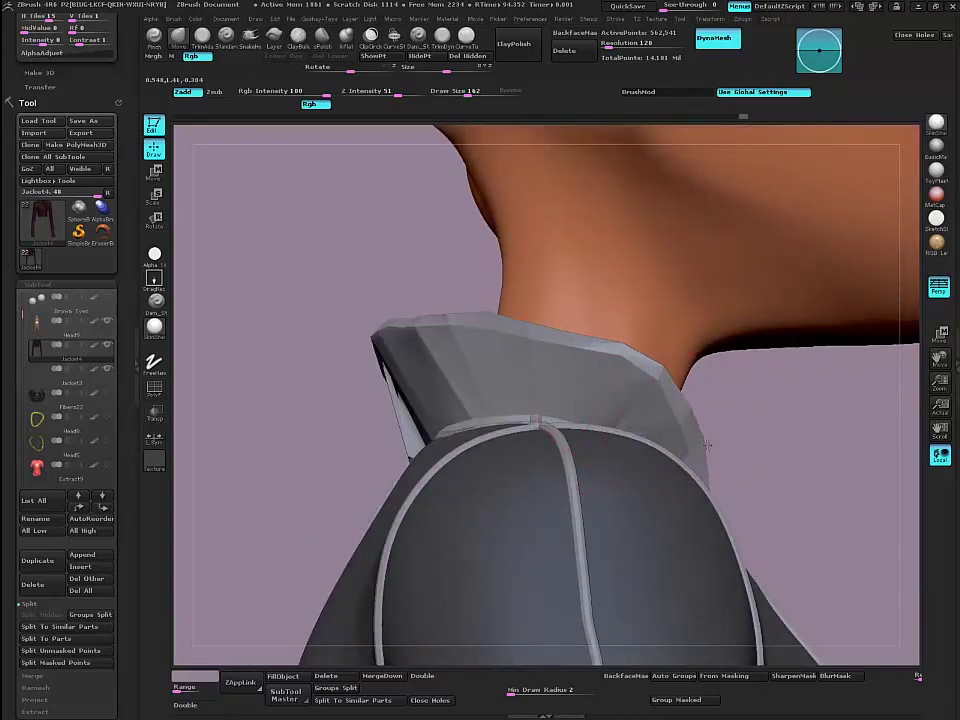
mouse_move(703, 472)
mouse_down()
mouse_move(640, 430)
mouse_move(680, 420)
mouse_up()
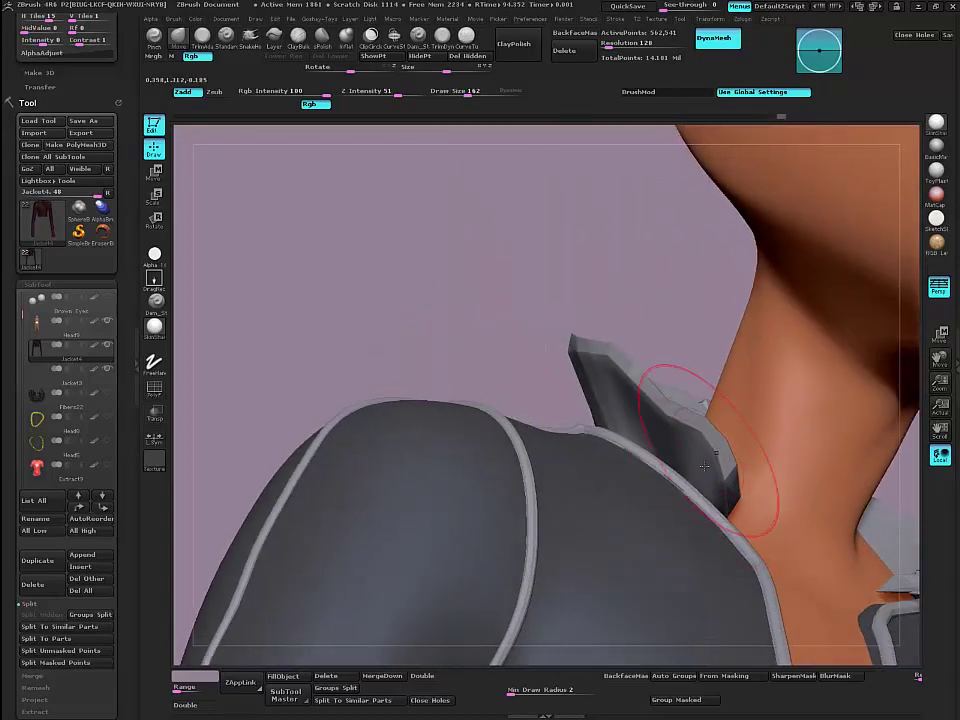
Step: Raise the collar's back and side rim with the Move brush and round the side profile
mouse_move(493, 311)
mouse_down()
mouse_move(434, 322)
mouse_move(285, 317)
mouse_move(362, 316)
mouse_move(365, 303)
mouse_up()
drag(251, 352, 245, 335)
drag(630, 377, 429, 418)
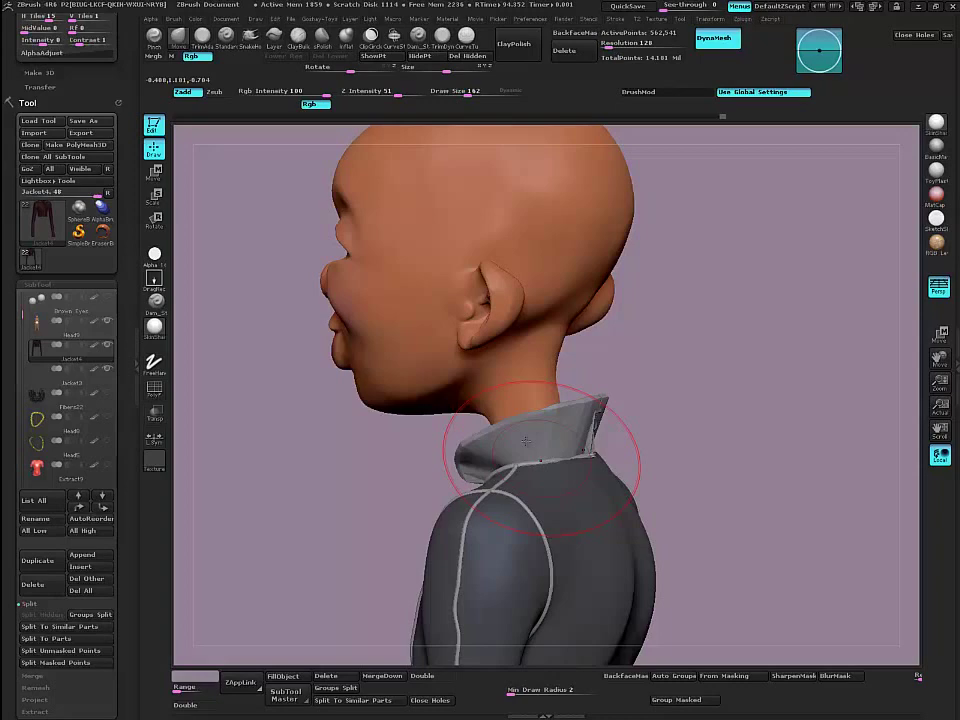
drag(585, 392, 581, 368)
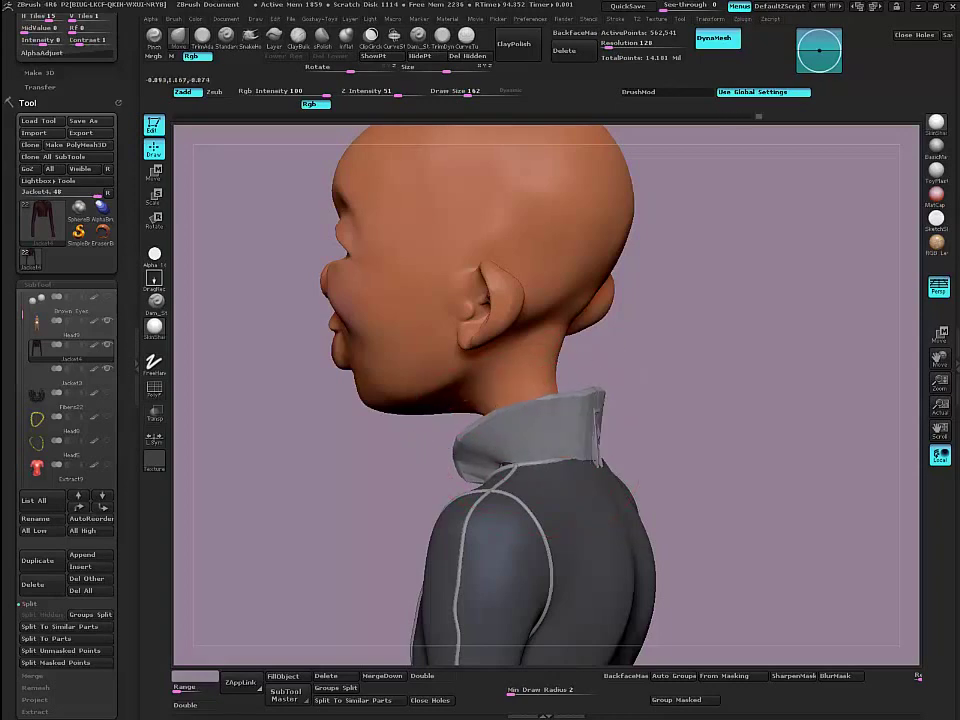
drag(388, 473, 625, 480)
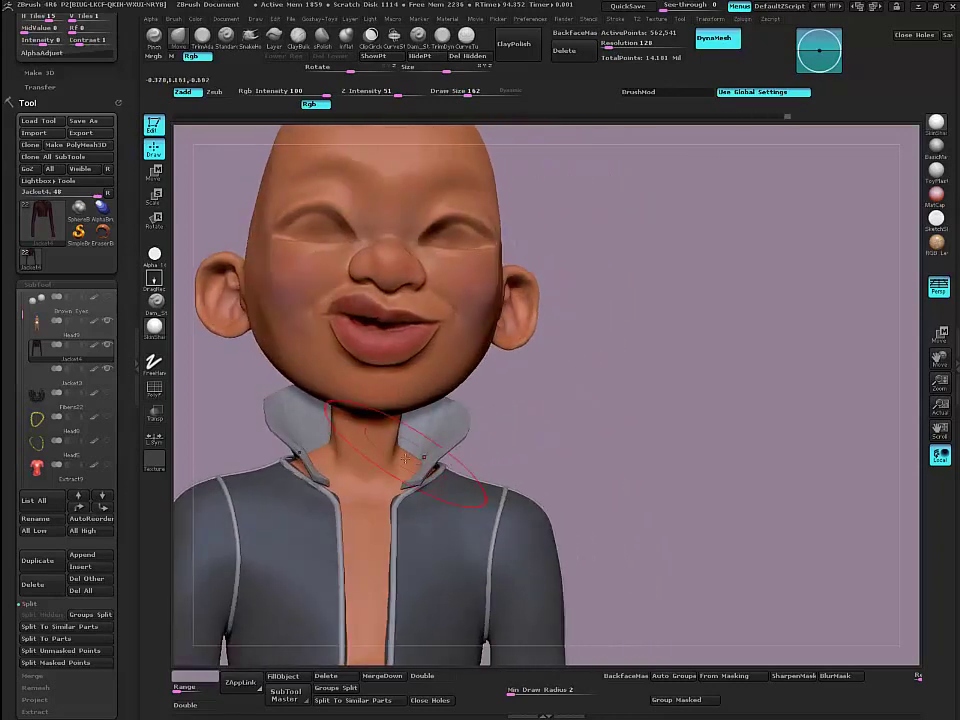
mouse_move(440, 485)
mouse_down()
mouse_move(434, 467)
mouse_move(236, 414)
mouse_move(260, 445)
mouse_move(321, 422)
mouse_move(403, 413)
mouse_move(618, 463)
mouse_up()
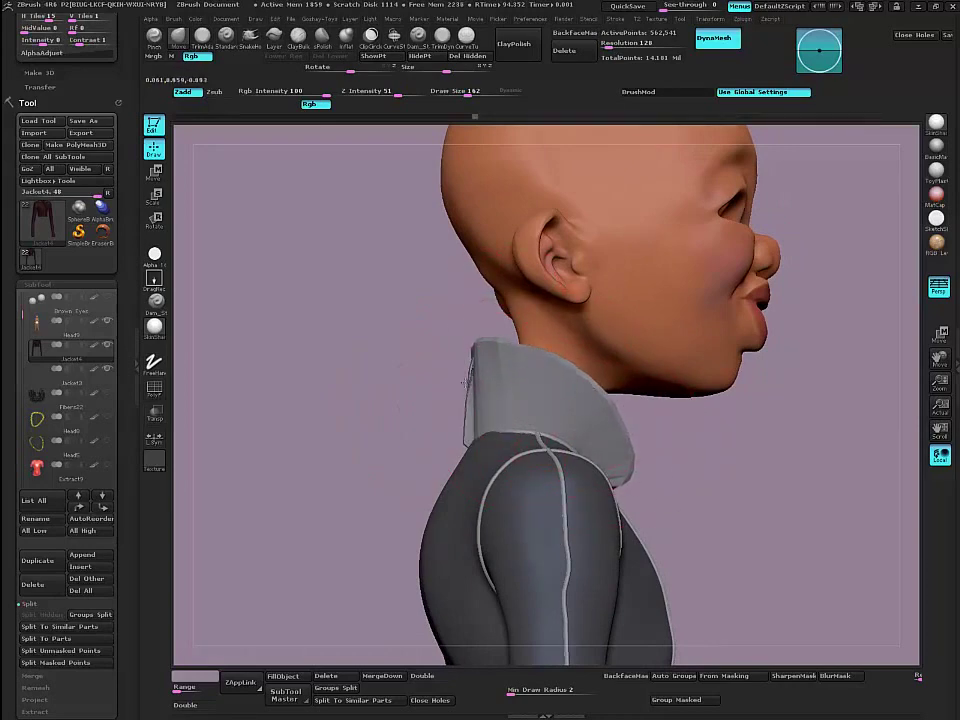
Step: Move the collar's lower front corners in to meet the trim of the jacket opening
drag(382, 405, 255, 430)
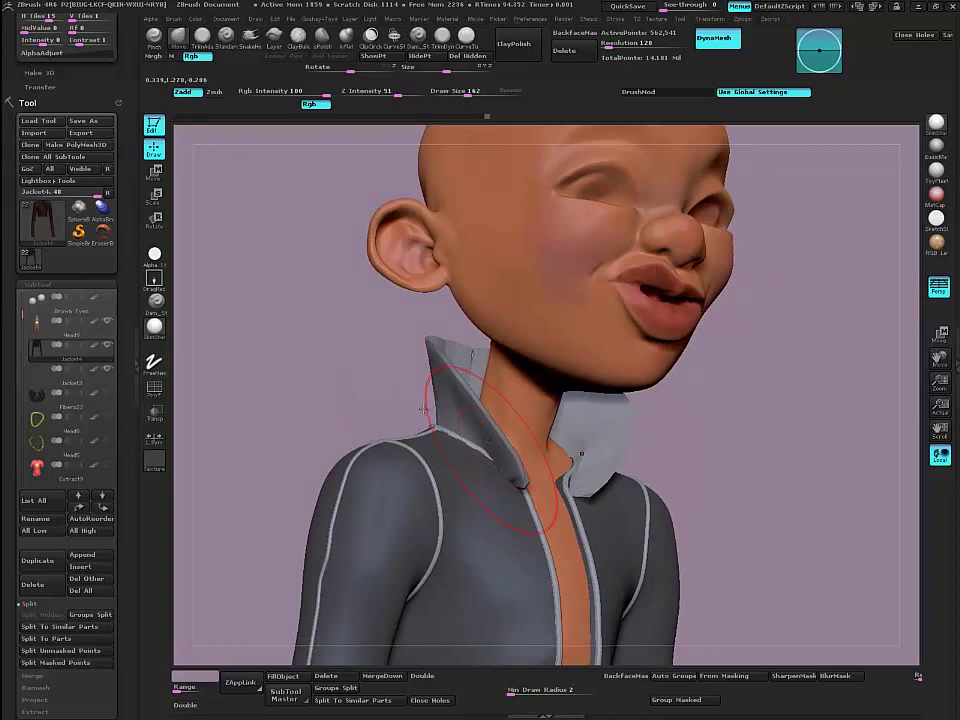
drag(424, 410, 341, 392)
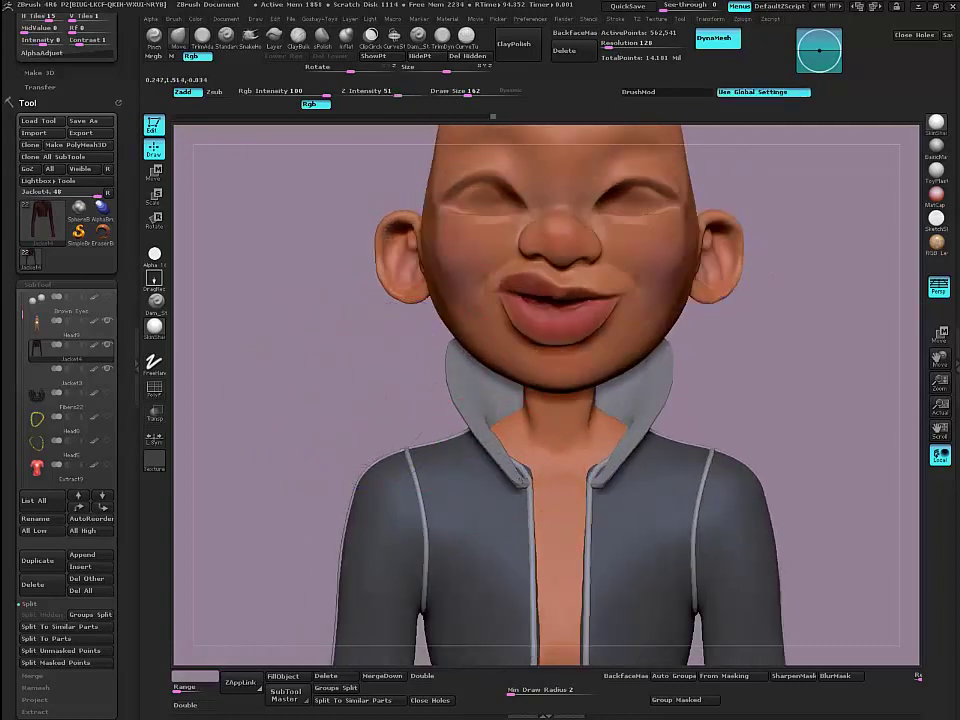
drag(522, 481, 530, 475)
drag(296, 392, 370, 398)
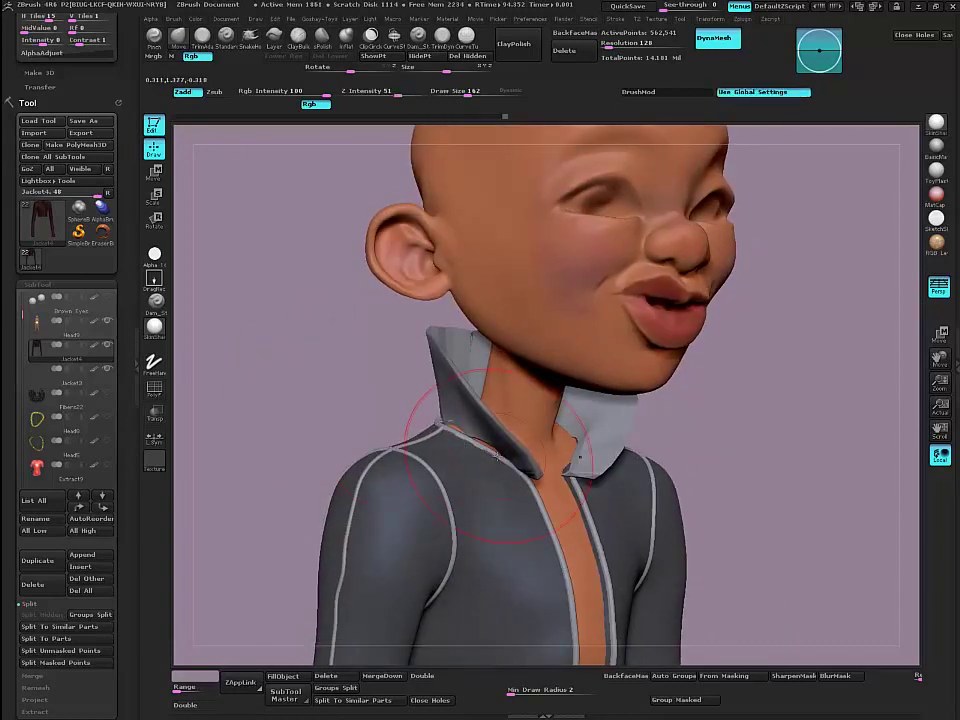
Step: Fit the collar's lower edge to the neckline and reshape its back section at the nape
mouse_move(440, 425)
mouse_down()
mouse_move(364, 392)
mouse_move(311, 354)
mouse_up()
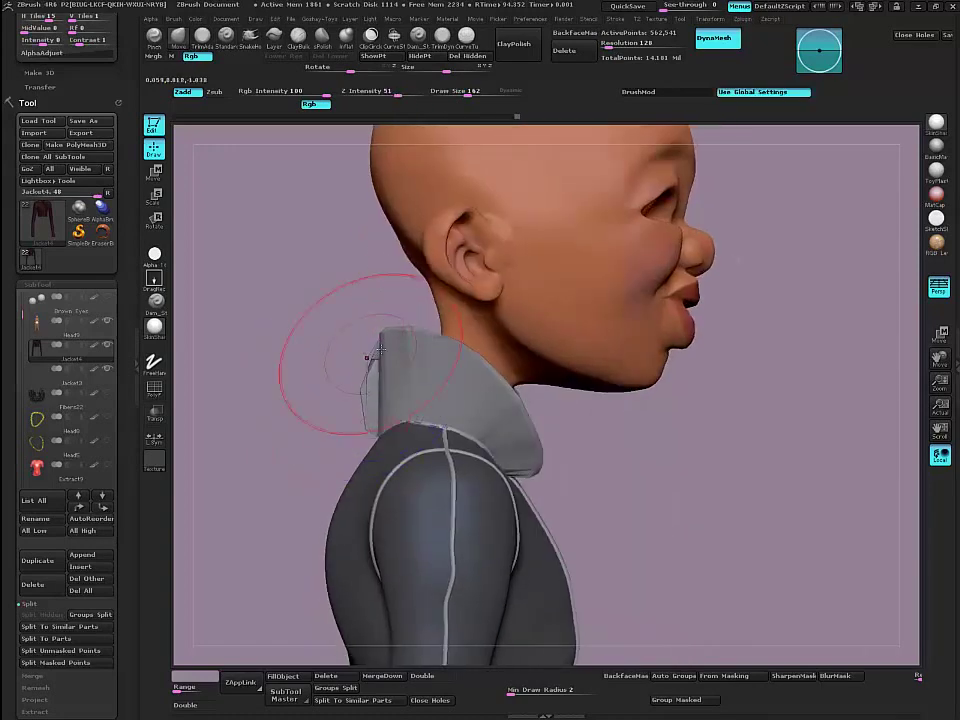
drag(286, 404, 340, 436)
mouse_move(366, 373)
mouse_down()
mouse_move(350, 366)
mouse_move(366, 348)
mouse_move(355, 338)
mouse_up()
mouse_move(298, 305)
mouse_down()
mouse_move(249, 273)
mouse_move(311, 390)
mouse_move(253, 420)
mouse_move(297, 411)
mouse_up()
Step: Check the collar's proportions against the whole figure and refine its side rim below the ear
alt+drag(635, 434, 566, 193)
alt+drag(615, 502, 609, 450)
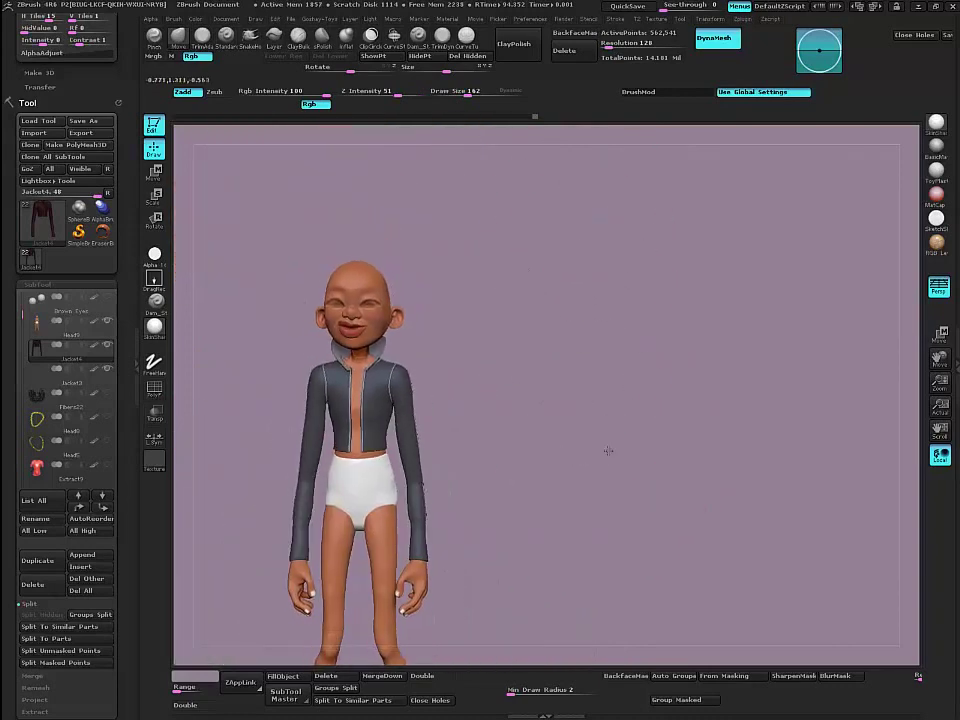
alt+drag(450, 398, 602, 366)
drag(370, 378, 398, 376)
alt+drag(398, 376, 433, 491)
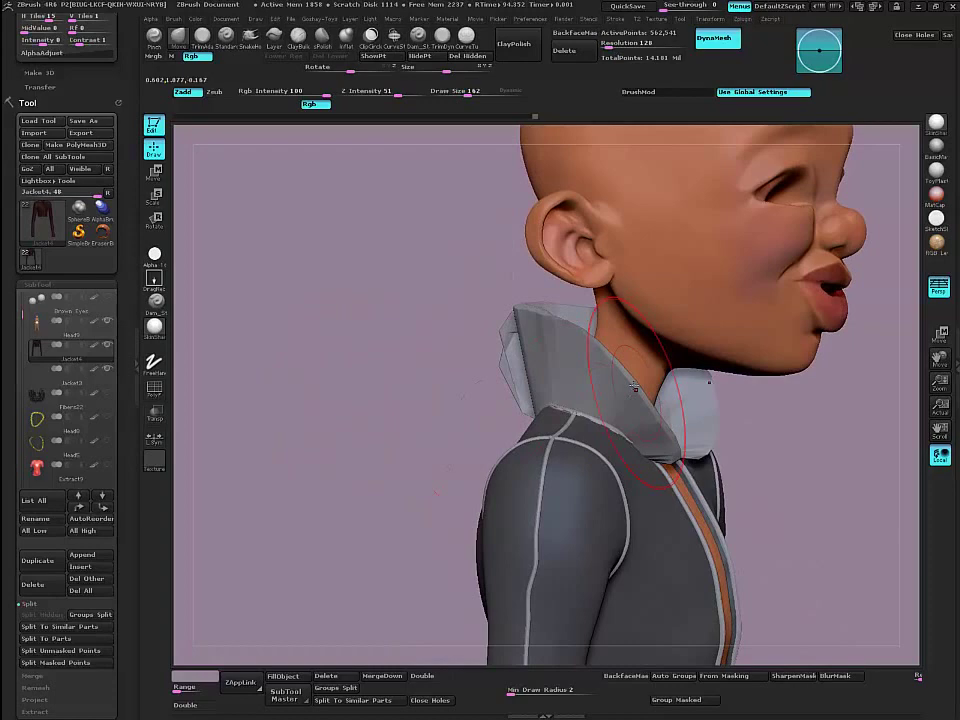
drag(623, 364, 621, 401)
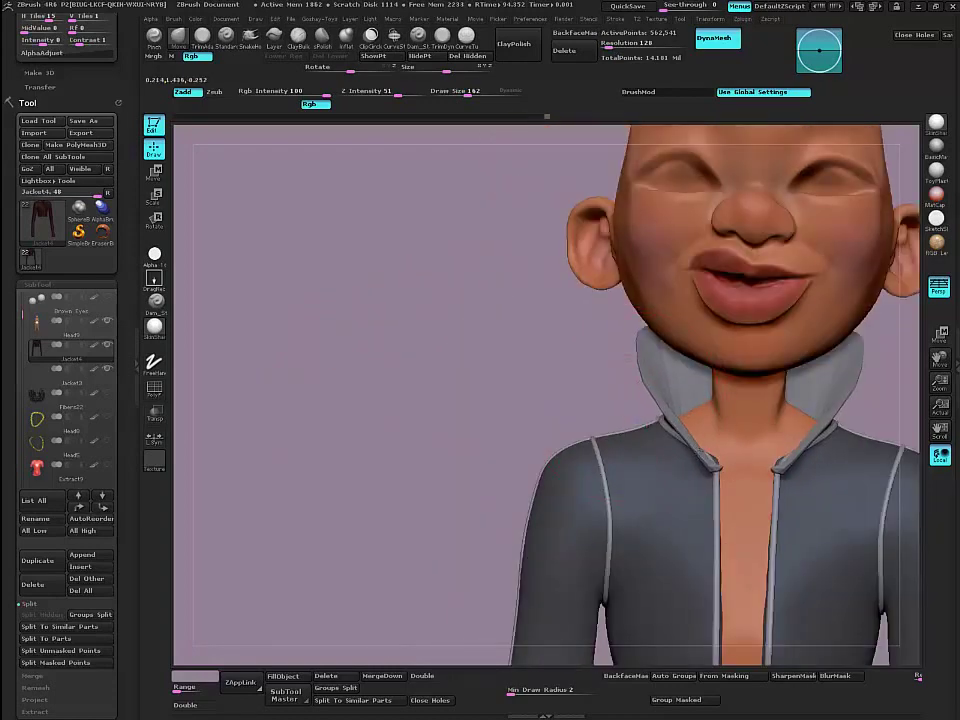
Step: Delete the leftover collar curve and clear the mask from the jacket
drag(625, 387, 531, 405)
drag(426, 349, 326, 606)
click(322, 676)
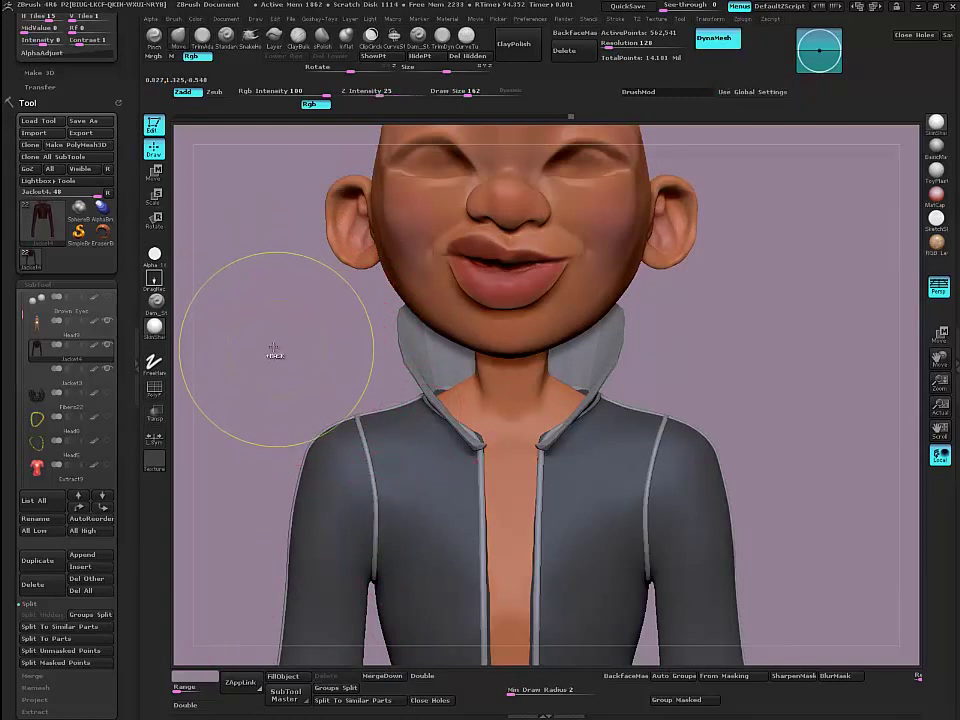
ctrl+click(274, 350)
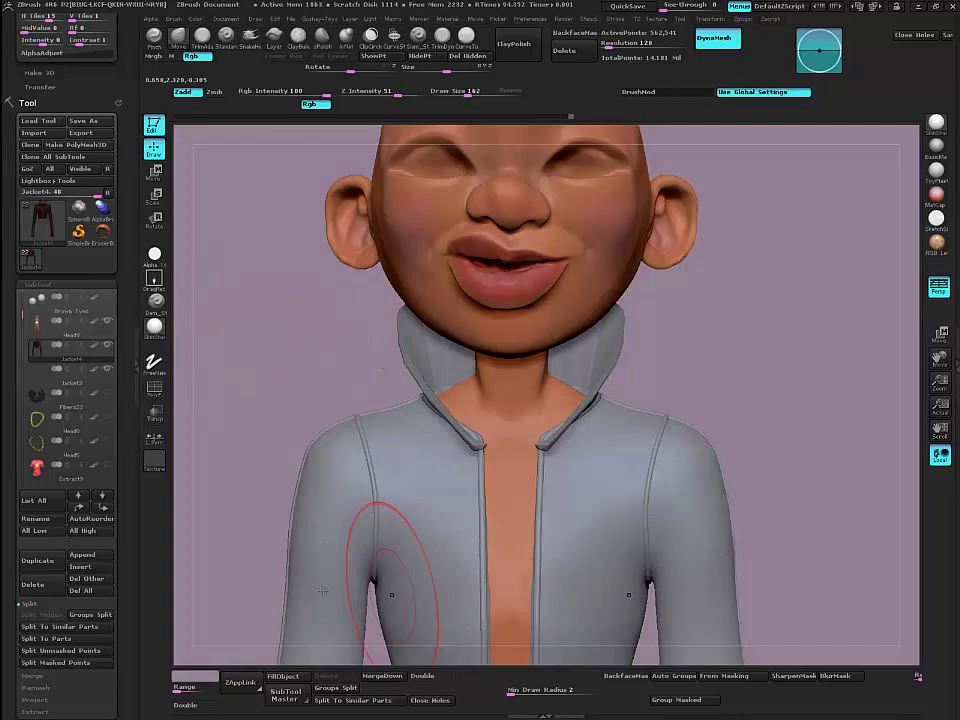
Step: Split the jacket by polygroups into separate subtools and select the collar subtool Jacket4
click(336, 688)
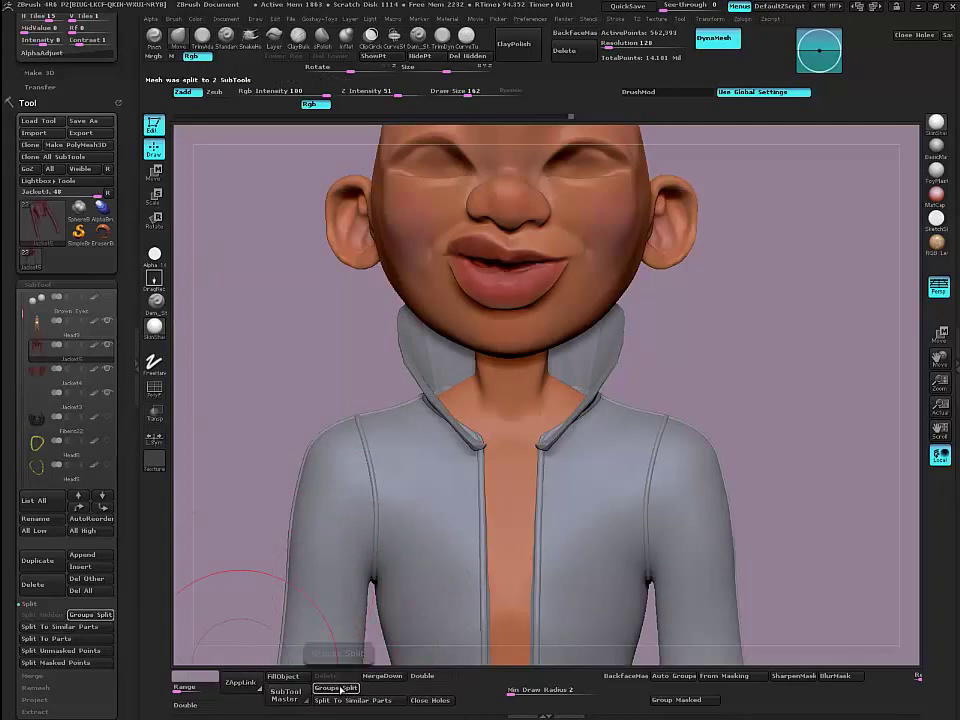
click(58, 378)
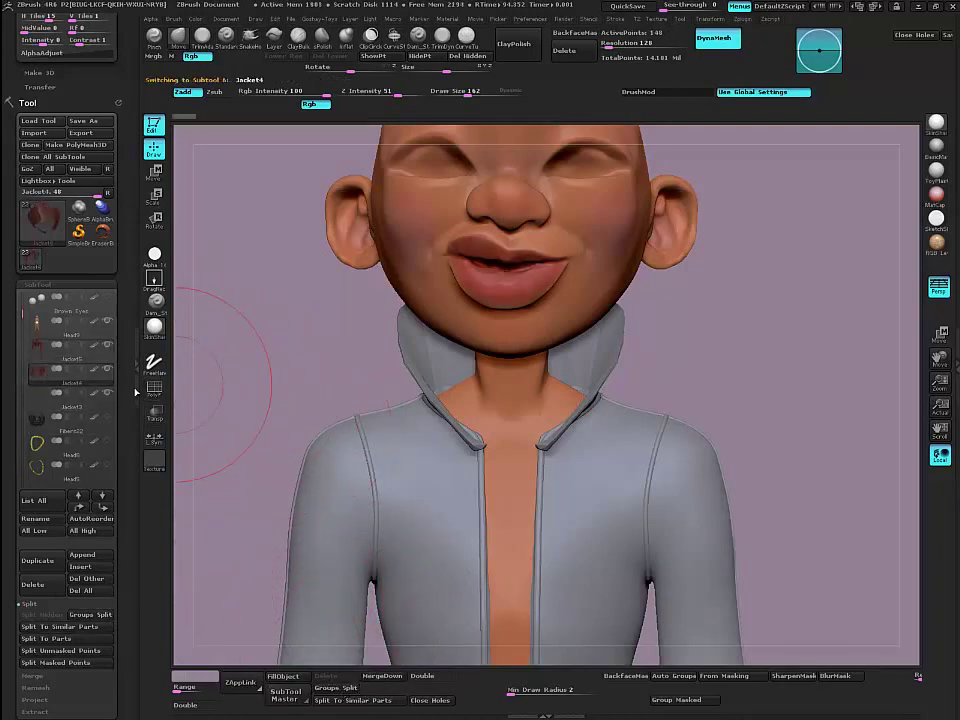
Step: Try to remesh the collar with DynaMesh at resolution 128 and inspect its surface
drag(304, 390, 347, 422)
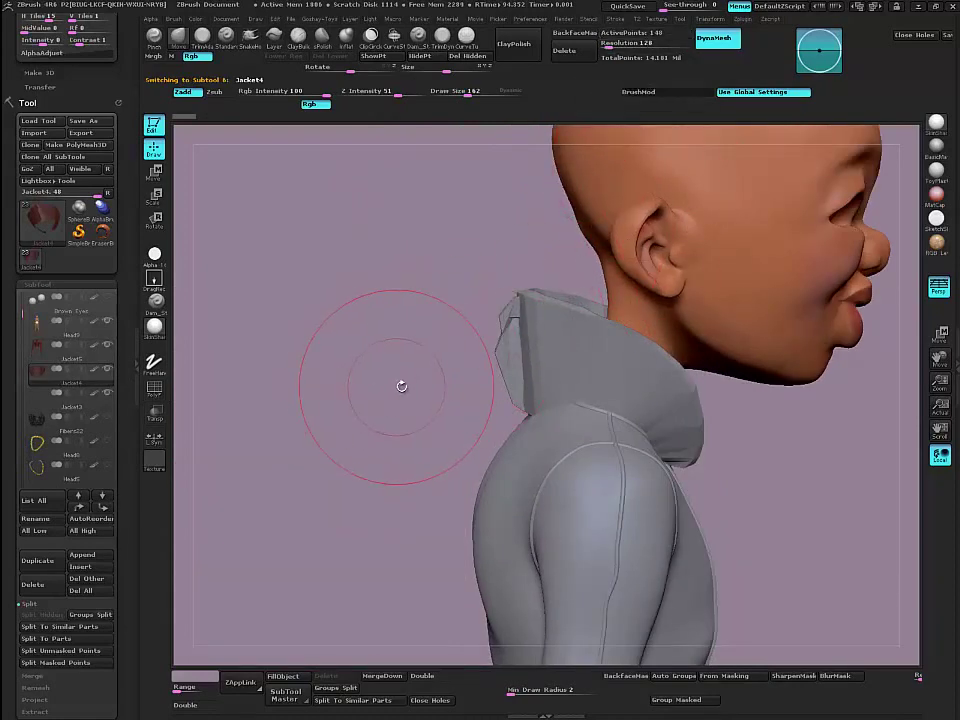
mouse_move(401, 386)
mouse_down()
mouse_move(413, 397)
mouse_move(385, 393)
mouse_up()
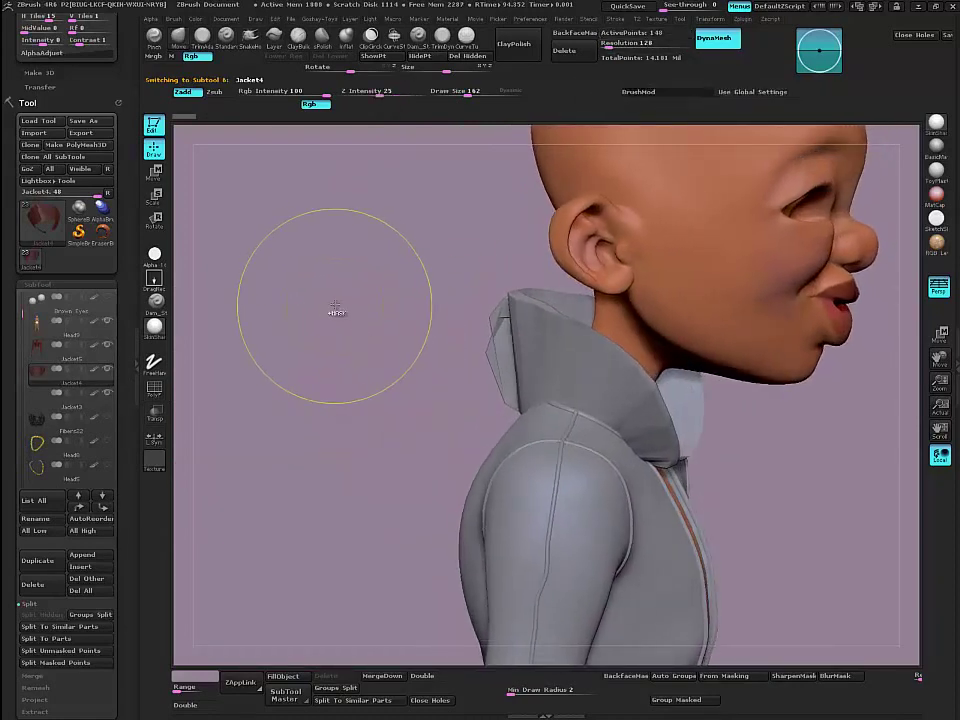
ctrl+drag(328, 291, 383, 361)
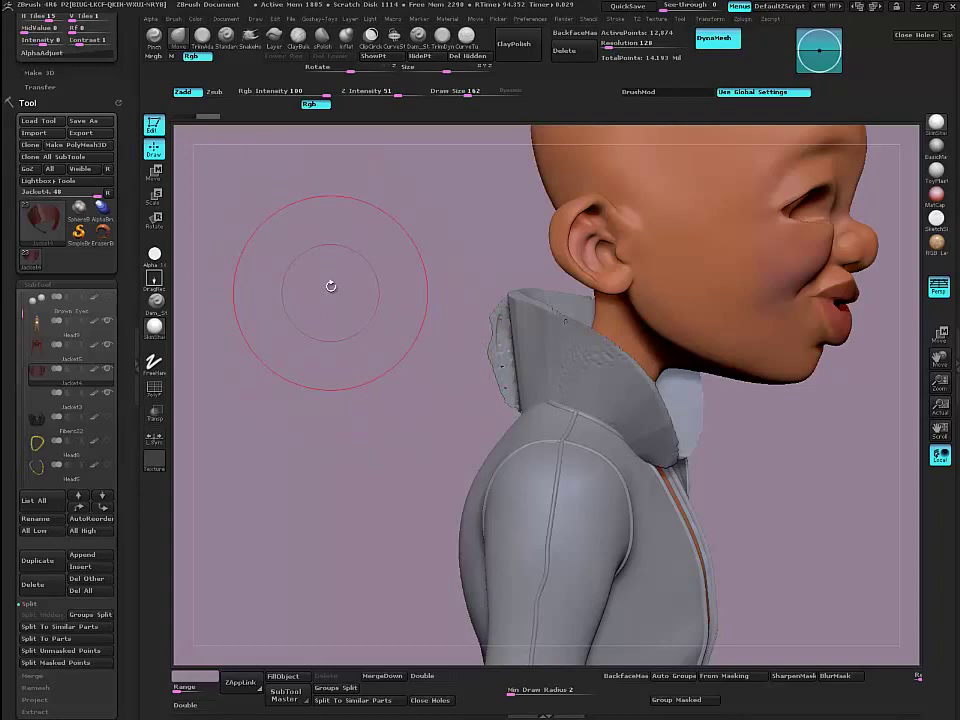
drag(330, 305, 350, 358)
drag(421, 350, 425, 460)
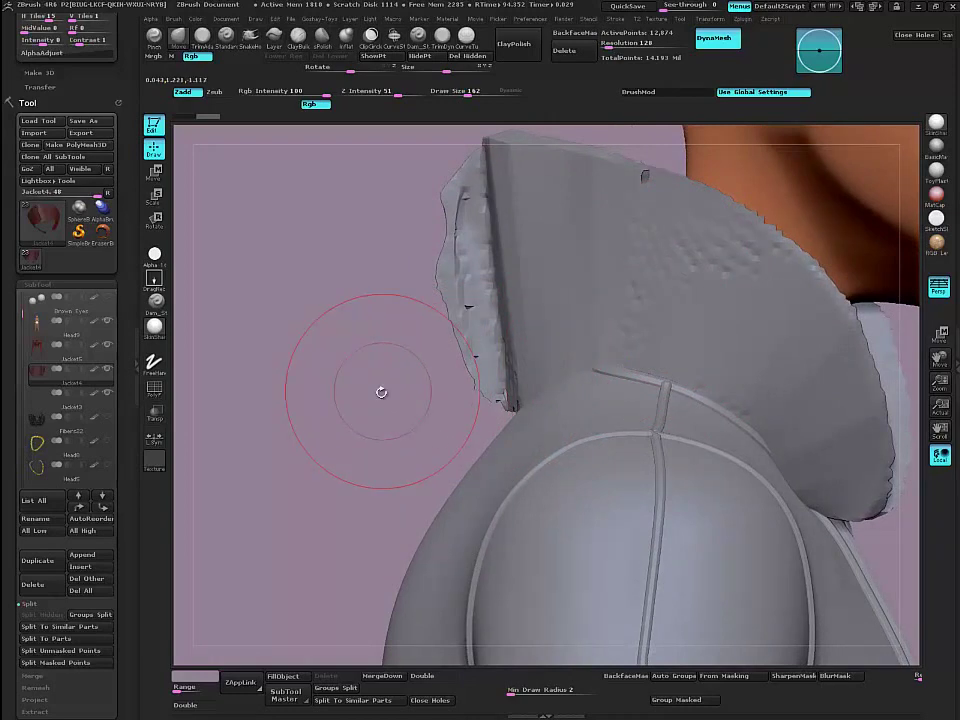
Step: Subdivide the original low-poly collar mesh to smooth it
mouse_move(381, 392)
alt+mouse_down()
mouse_move(279, 268)
mouse_move(377, 396)
mouse_move(388, 381)
mouse_move(375, 381)
mouse_move(376, 372)
mouse_move(399, 377)
mouse_move(417, 417)
mouse_move(394, 360)
mouse_move(416, 462)
alt+mouse_up()
key(ctrl+d)
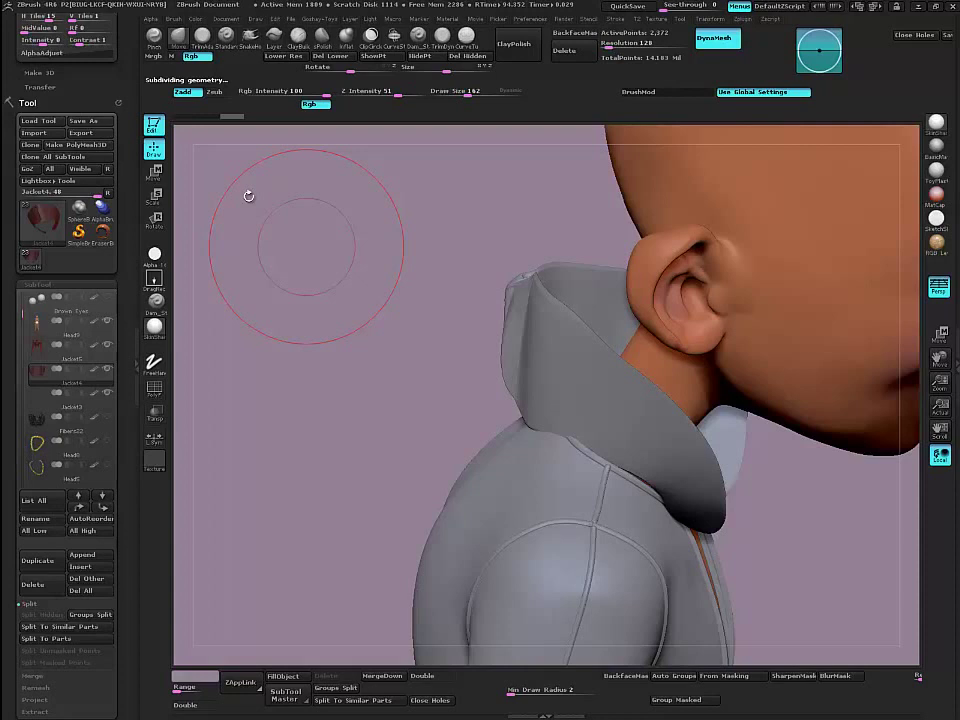
Step: Thicken the collar subtool slightly with the Inflate deformation
drag(125, 258, 128, 186)
drag(12, 547, 12, 537)
scroll(12, 537, down, 4)
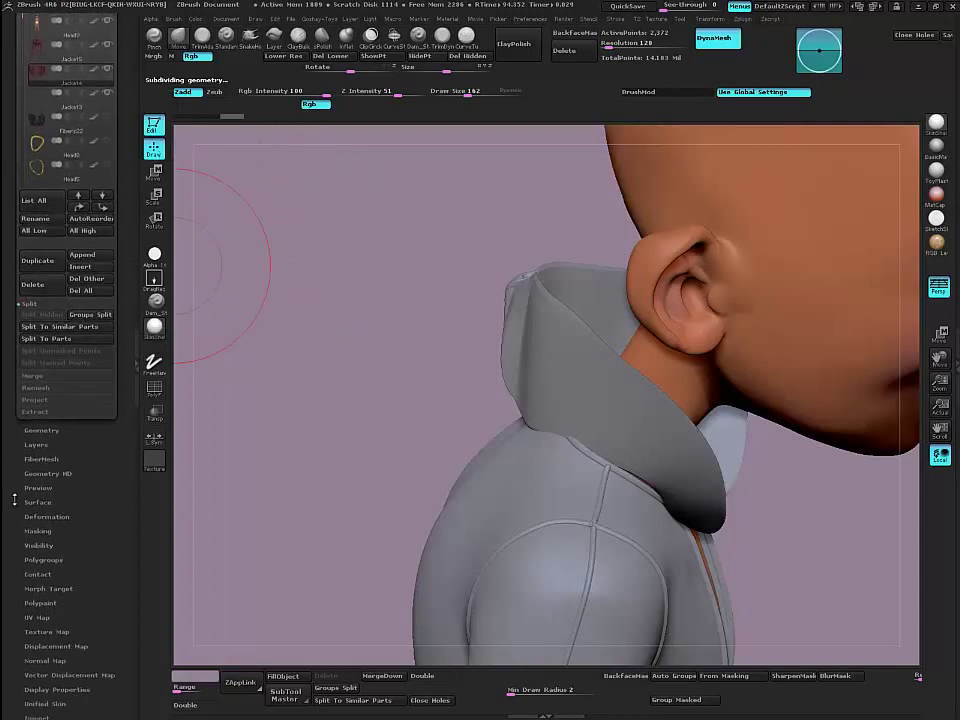
click(46, 516)
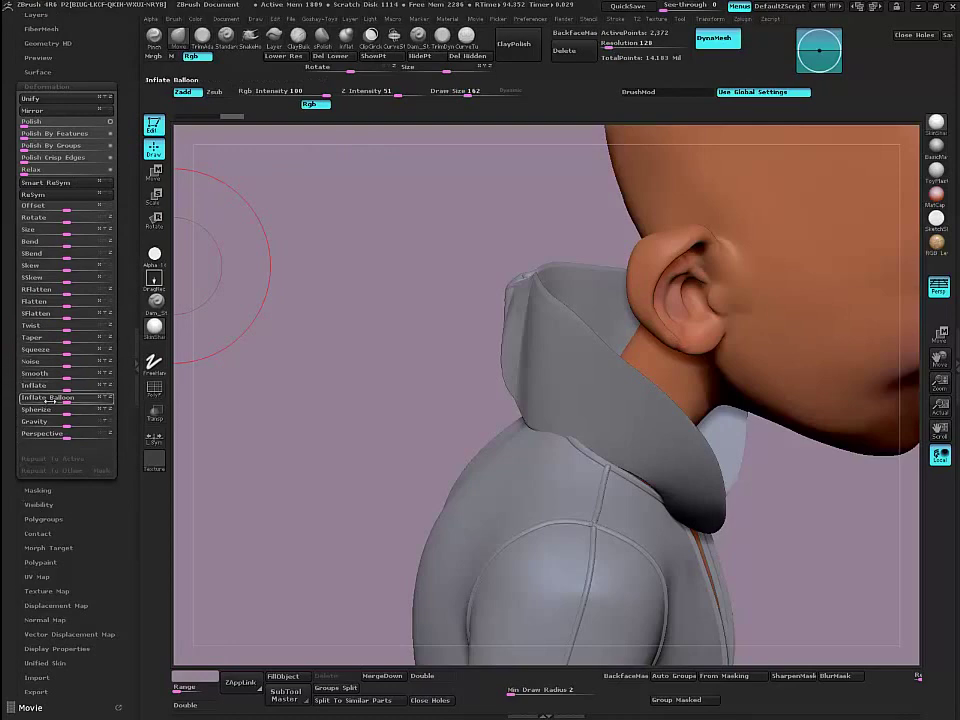
drag(66, 390, 80, 391)
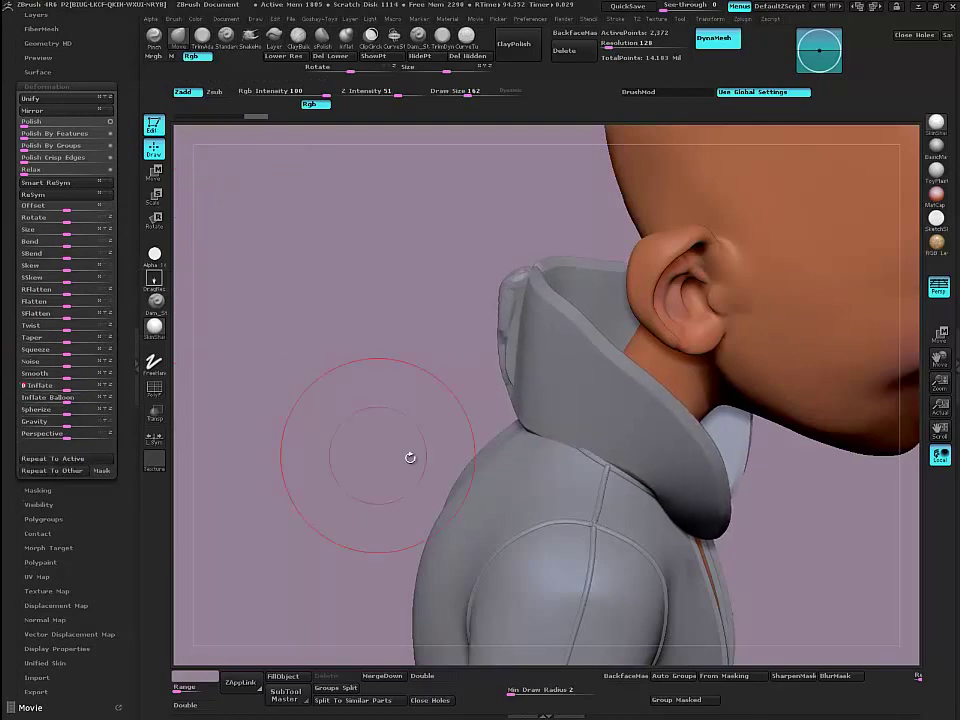
drag(409, 456, 295, 370)
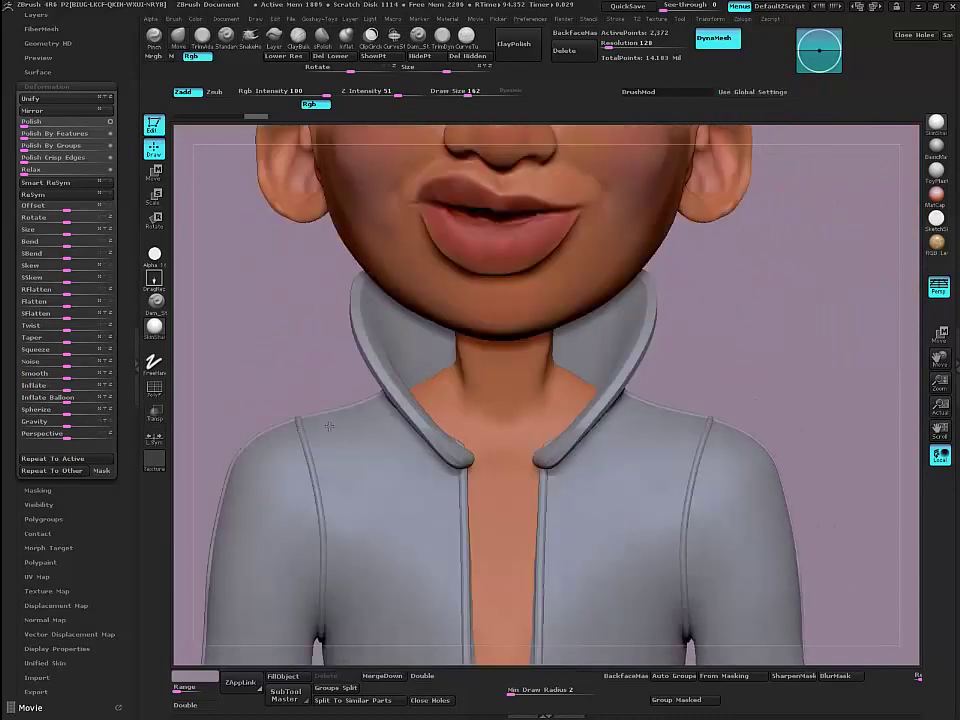
Step: Subdivide the collar twice more and remesh it with DynaMesh at resolution 384
alt+drag(265, 331, 354, 428)
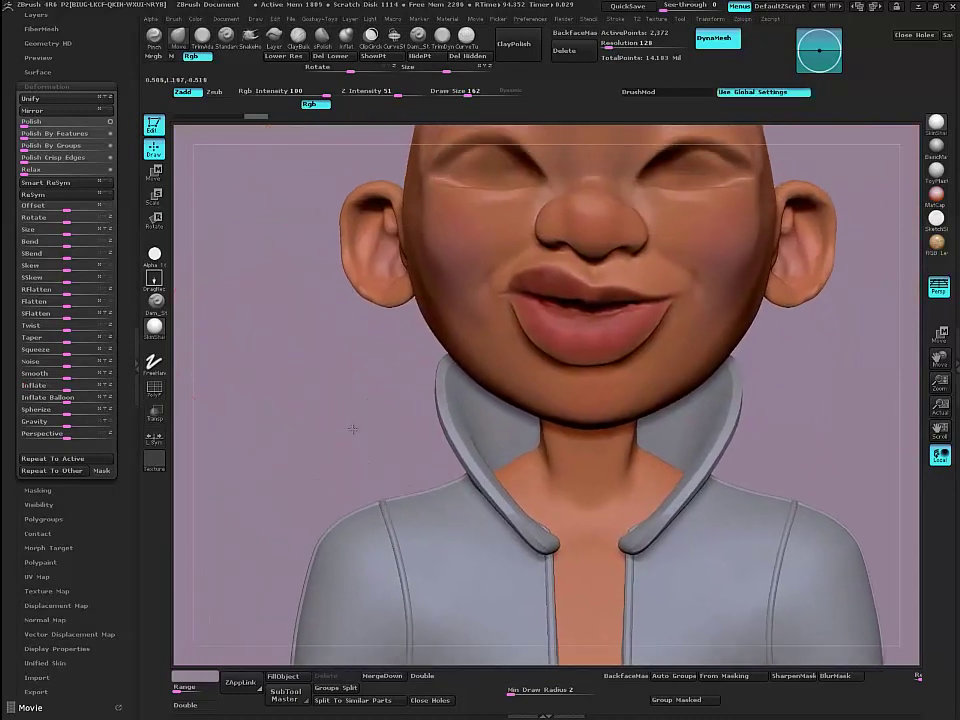
key(ctrl+d)
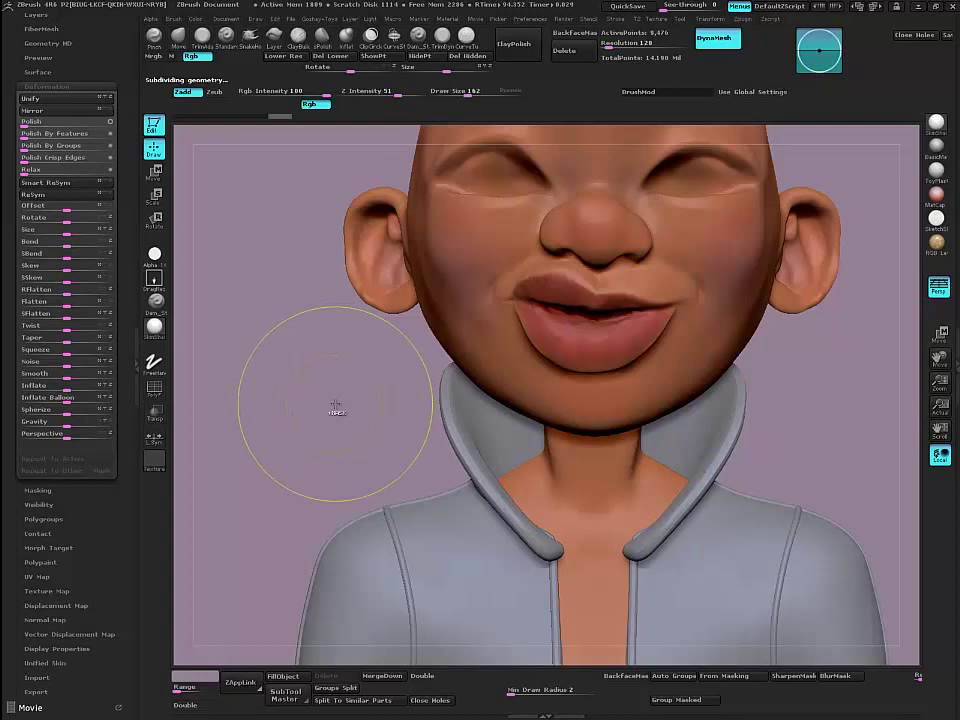
key(ctrl+d)
click(607, 44)
click(605, 43)
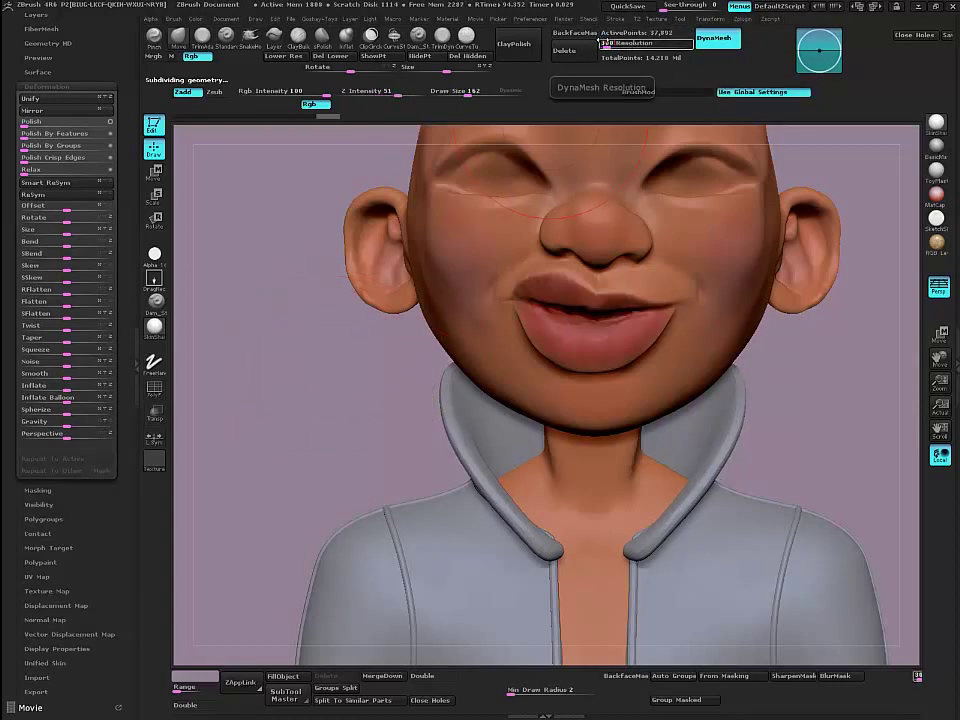
ctrl+drag(283, 337, 426, 407)
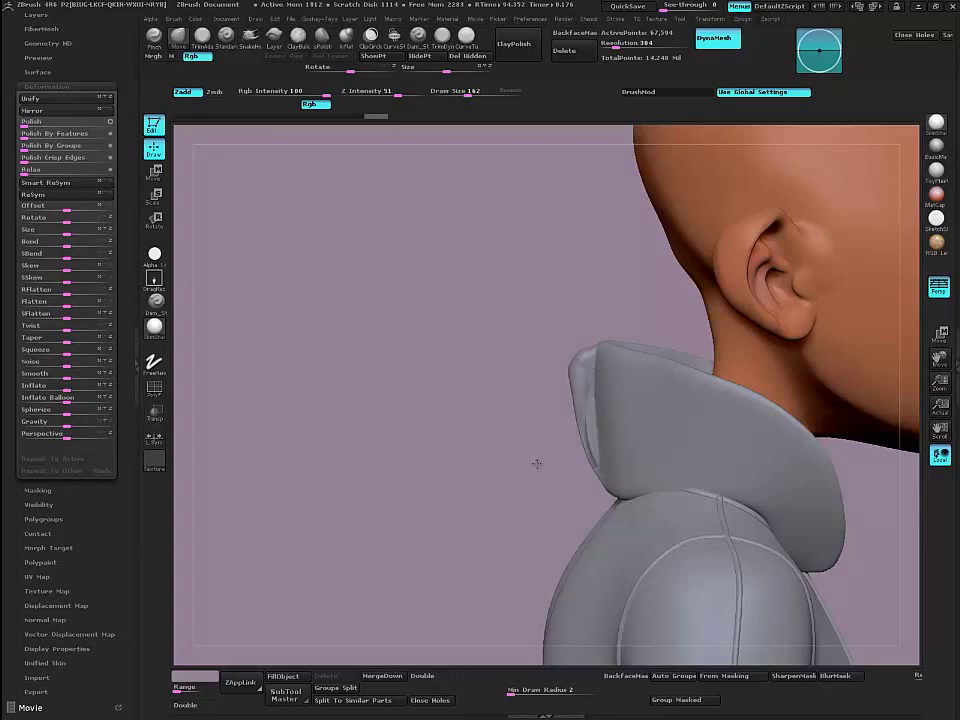
Step: Quick-save the project and examine the collar's shape from the front, sides and back
mouse_move(451, 388)
mouse_down()
mouse_move(405, 379)
mouse_move(437, 400)
mouse_up()
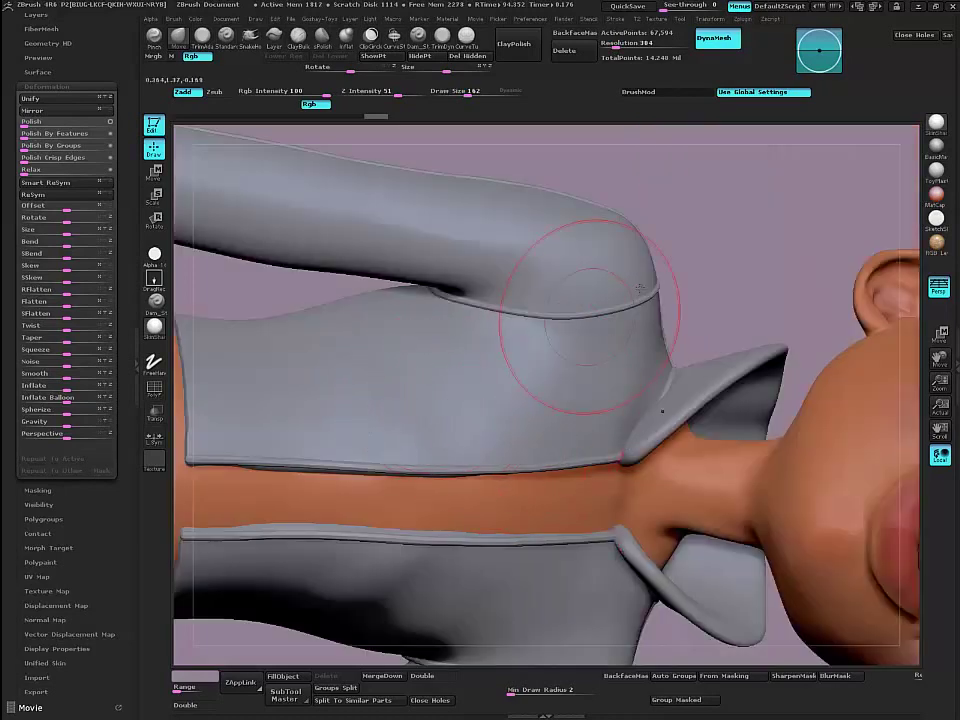
mouse_move(640, 190)
mouse_down()
mouse_move(568, 114)
mouse_move(358, 431)
mouse_move(413, 376)
mouse_up()
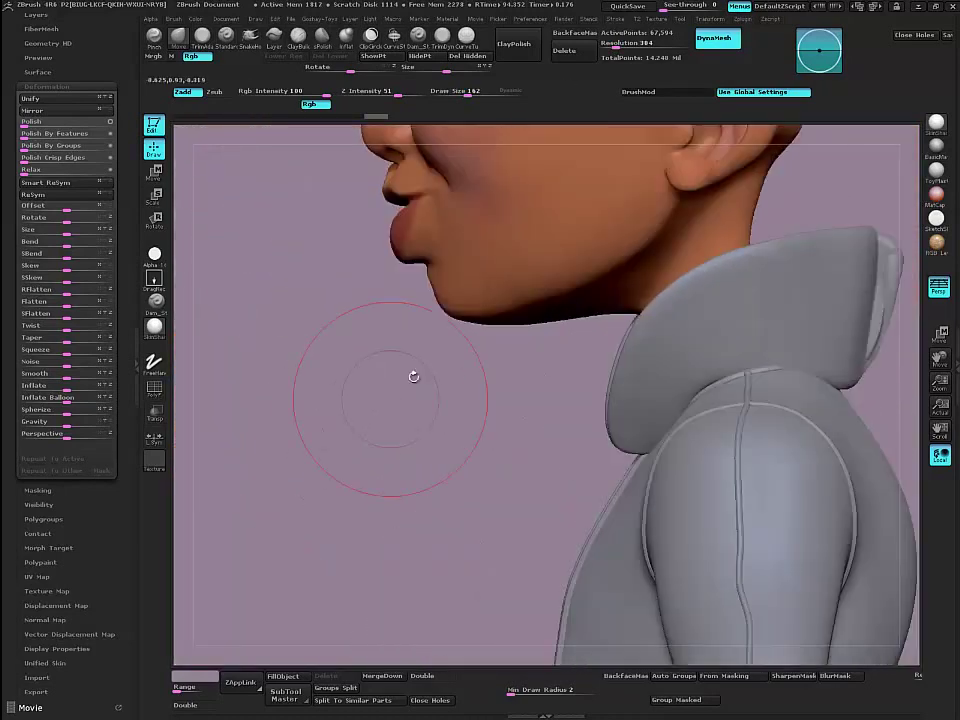
click(638, 6)
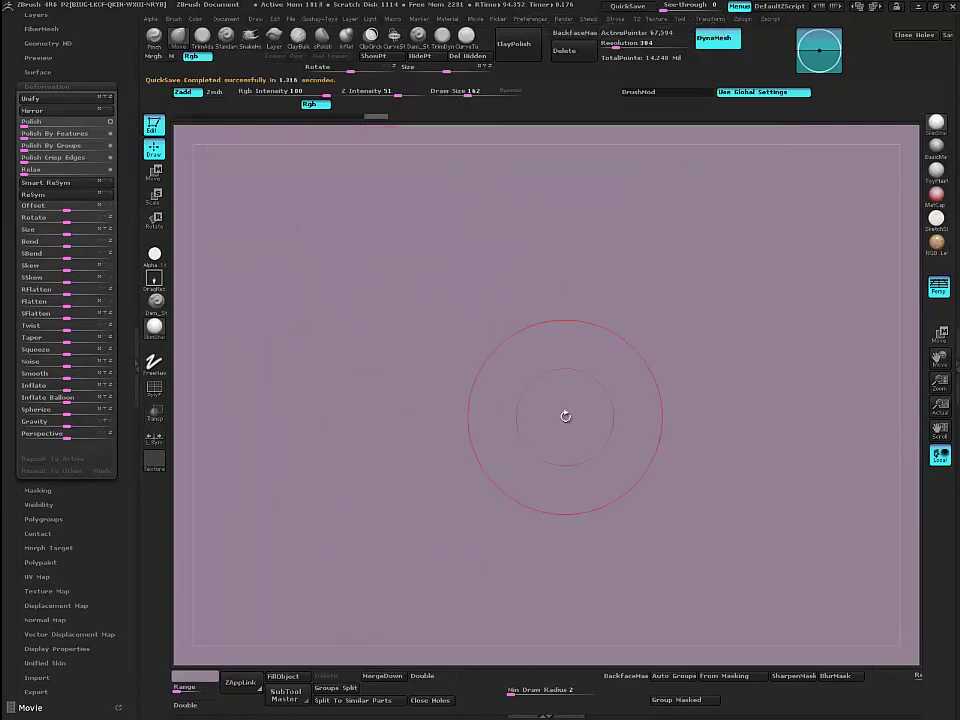
alt+drag(480, 405, 388, 382)
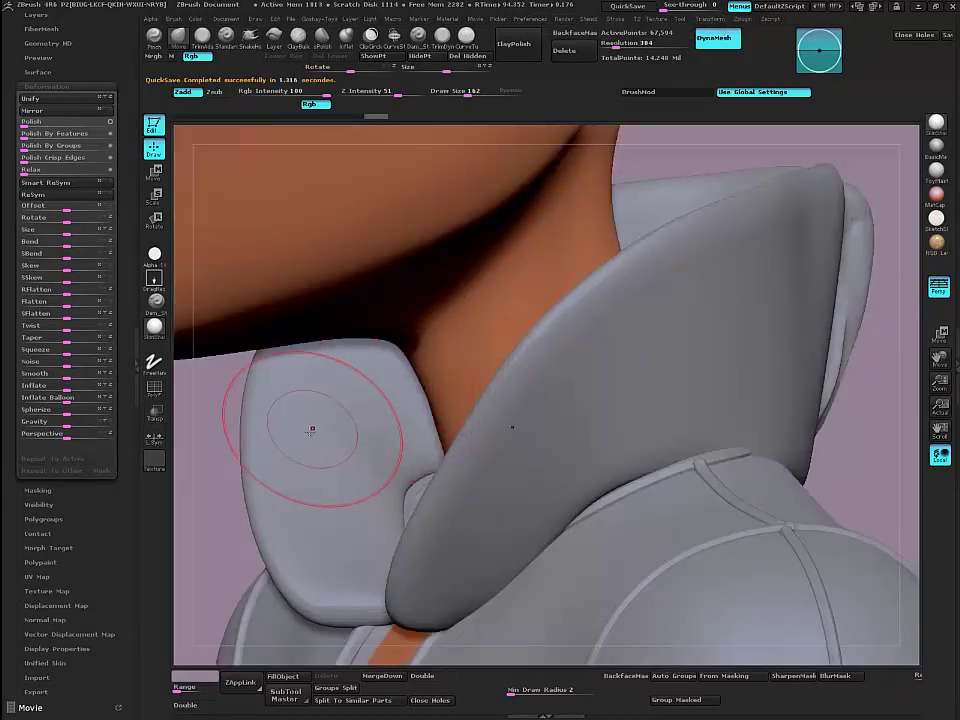
alt+drag(855, 458, 761, 300)
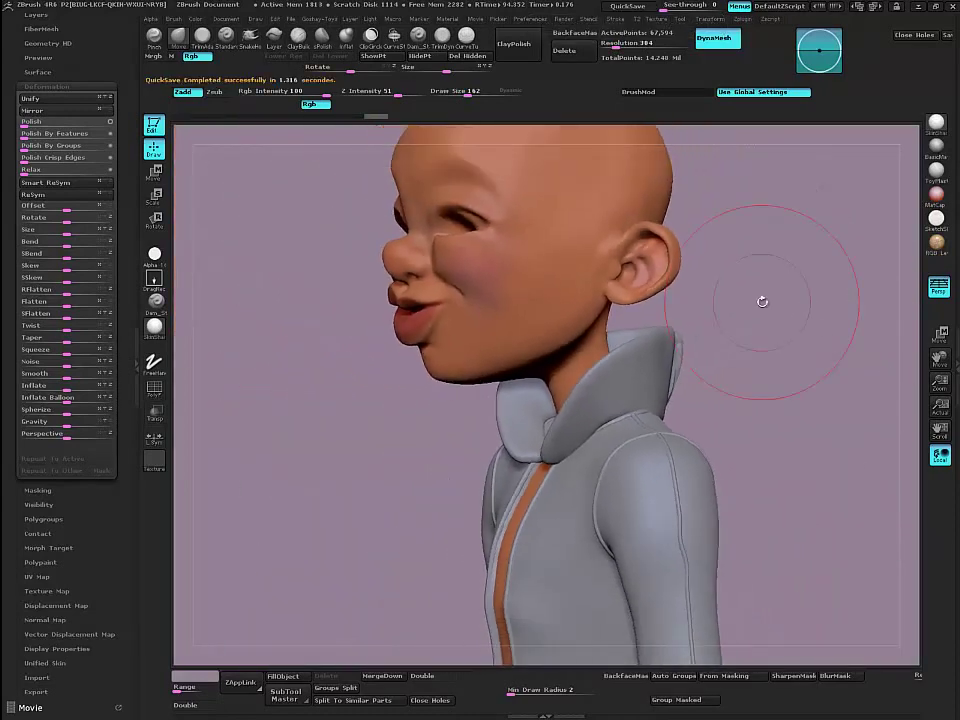
drag(377, 435, 506, 440)
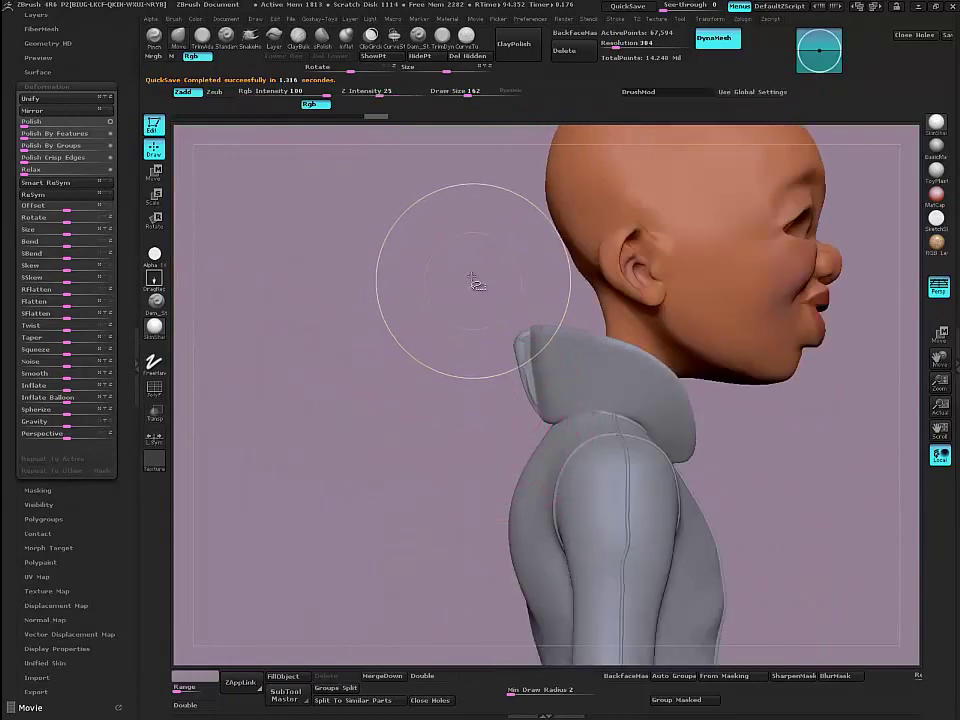
Step: Hide and delete the protruding seam at the middle of the collar's back, and close the resulting holes
ctrl+shift+drag(472, 277, 529, 435)
drag(475, 392, 519, 401)
right_drag(518, 401, 453, 374)
ctrl+shift+drag(480, 297, 525, 406)
right_drag(493, 394, 507, 403)
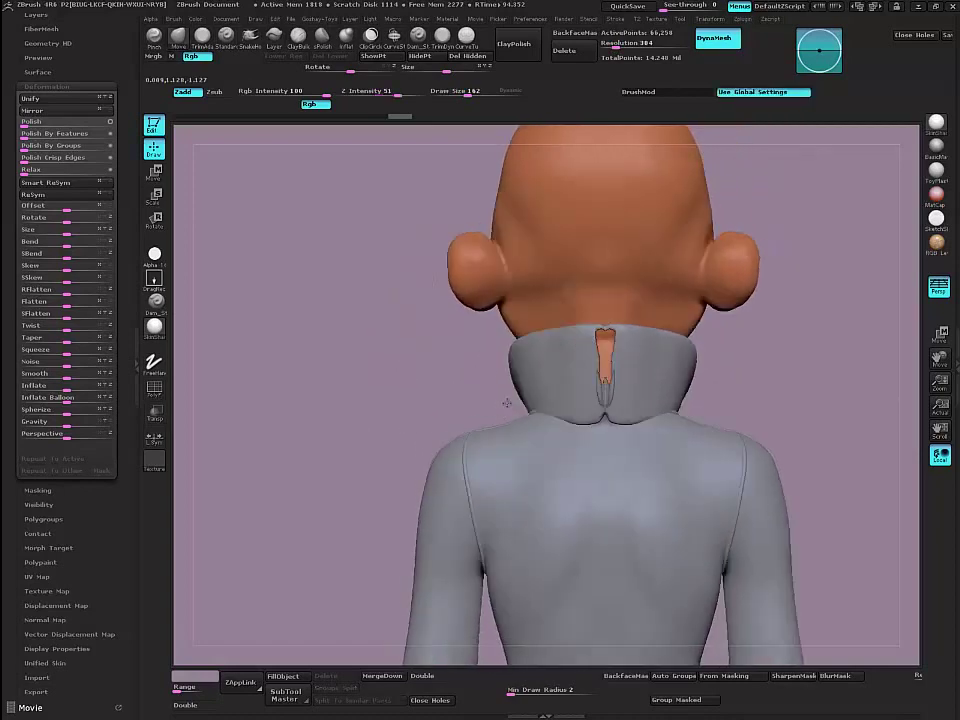
click(430, 700)
right_drag(359, 479, 291, 461)
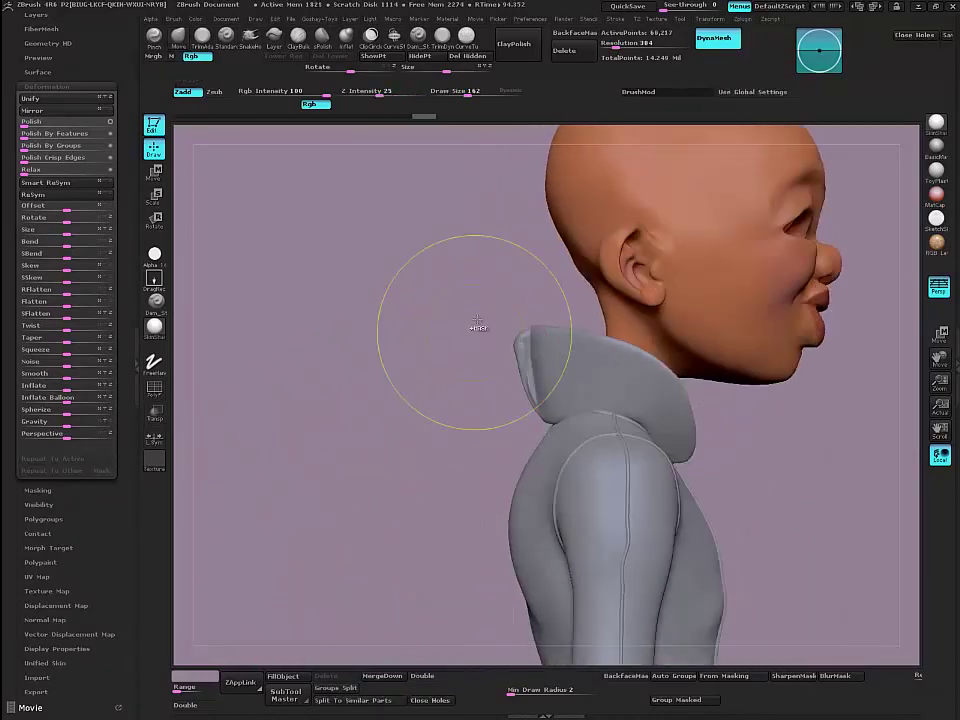
Step: Isolate the leftover bulge at the back of the collar, delete it and close the remaining opening
ctrl+shift+drag(481, 297, 527, 428)
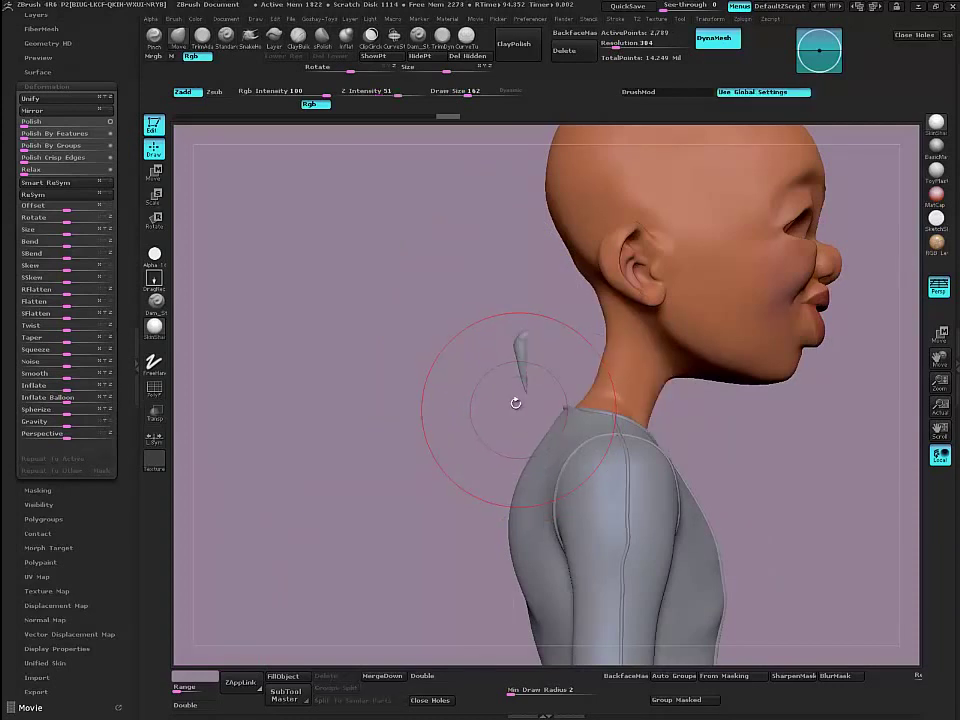
ctrl+shift+click(498, 373)
ctrl+shift+drag(493, 302, 528, 423)
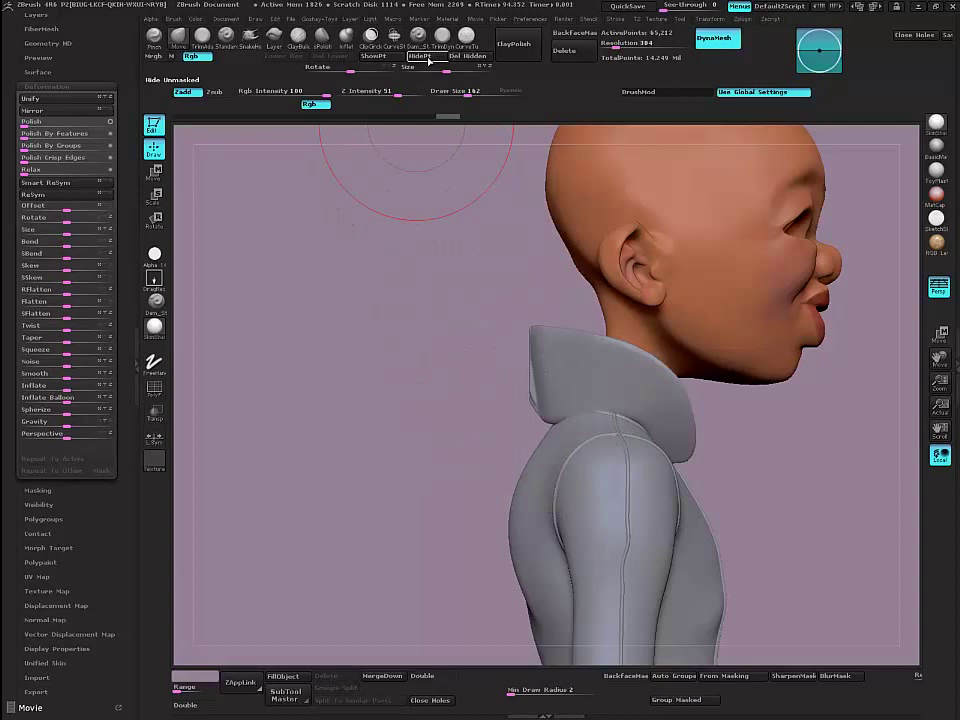
click(465, 57)
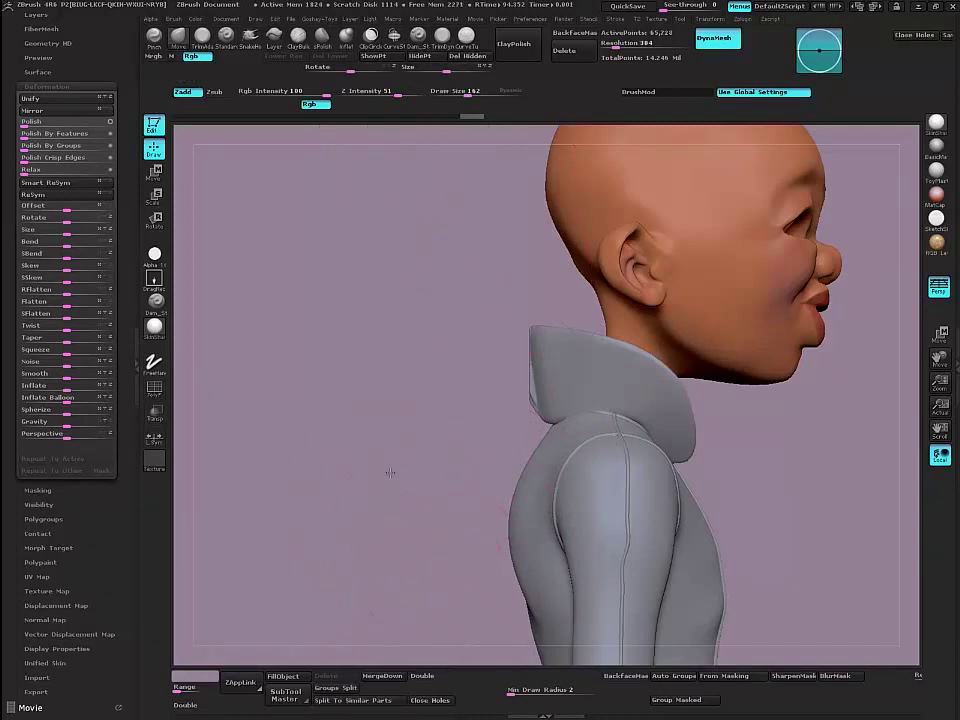
drag(390, 472, 560, 460)
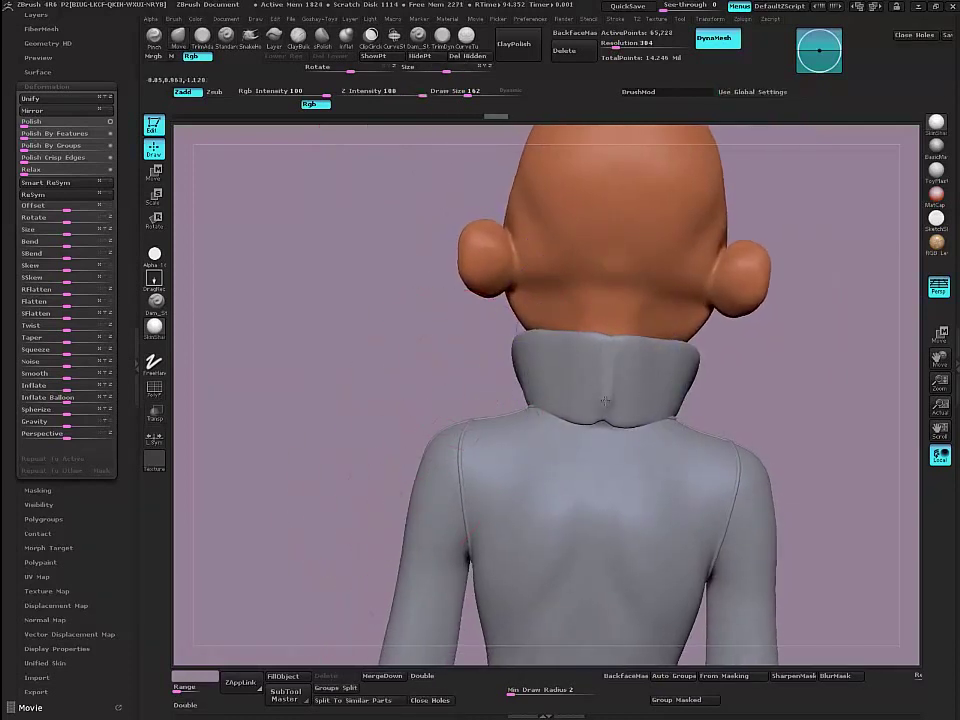
Step: Smooth the patched back of the collar and even out its upper and lower edges with the Move brush
shift+drag(388, 341, 489, 392)
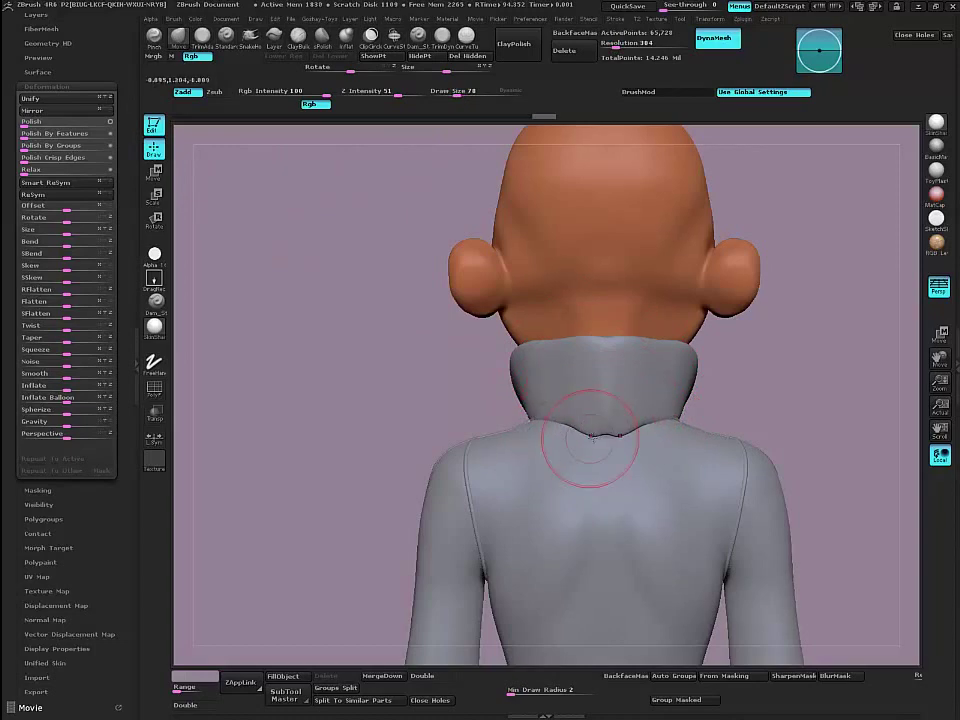
drag(480, 412, 428, 409)
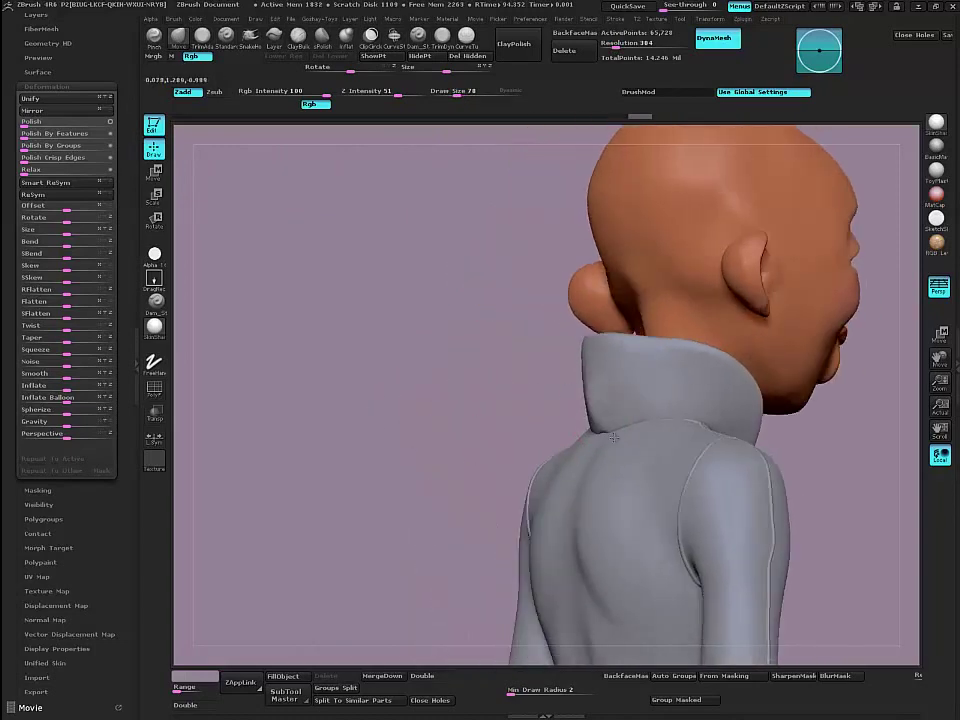
mouse_move(491, 395)
mouse_down()
mouse_move(562, 408)
mouse_move(585, 386)
mouse_up()
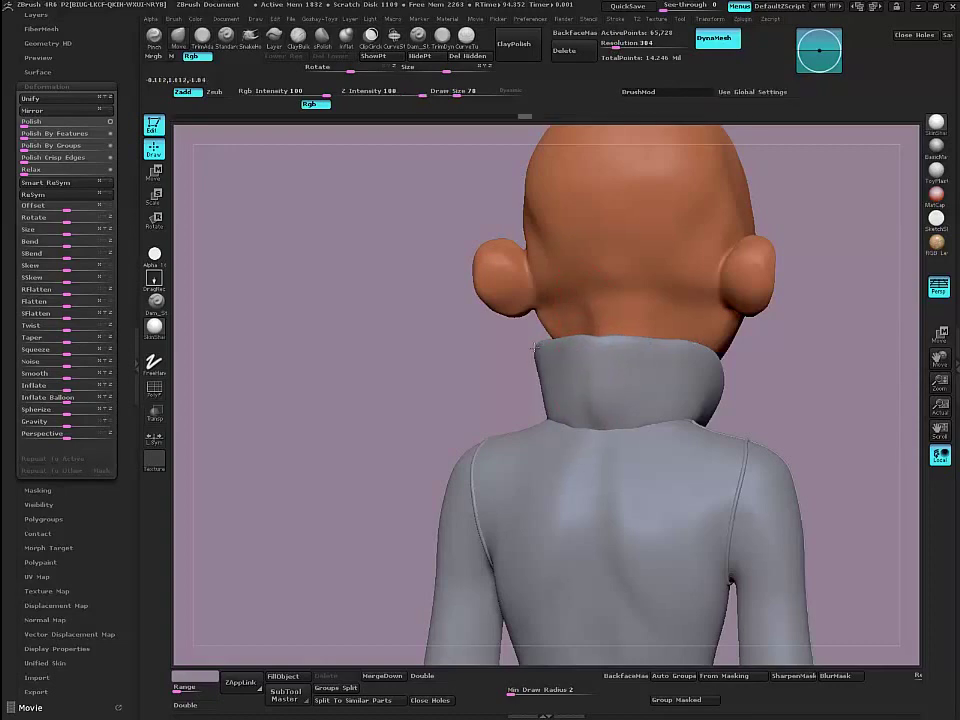
drag(538, 352, 474, 357)
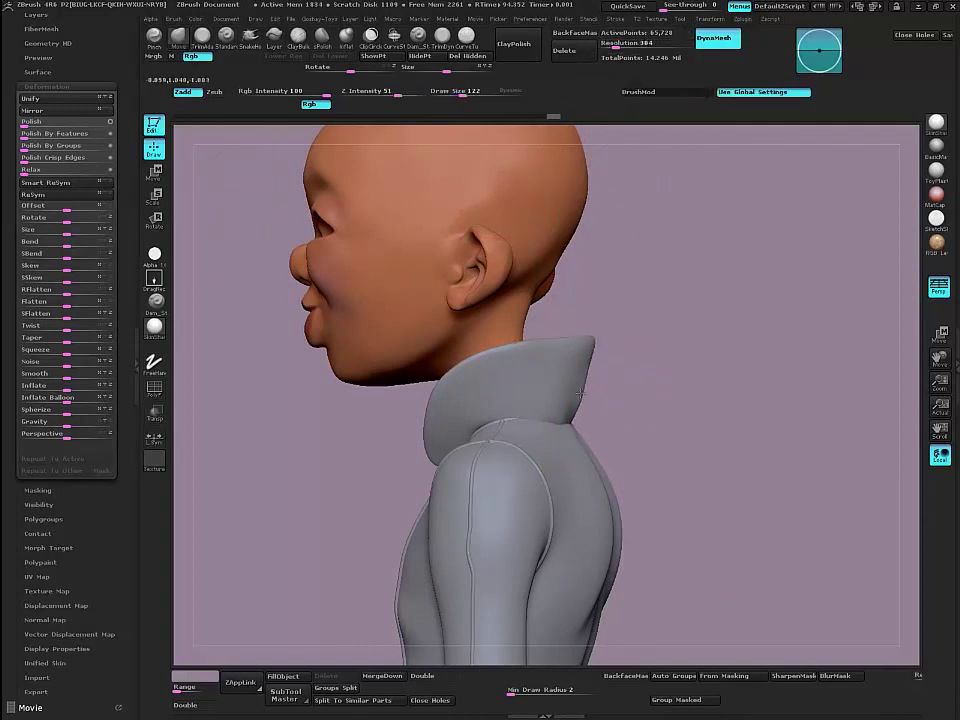
shift+drag(377, 430, 585, 349)
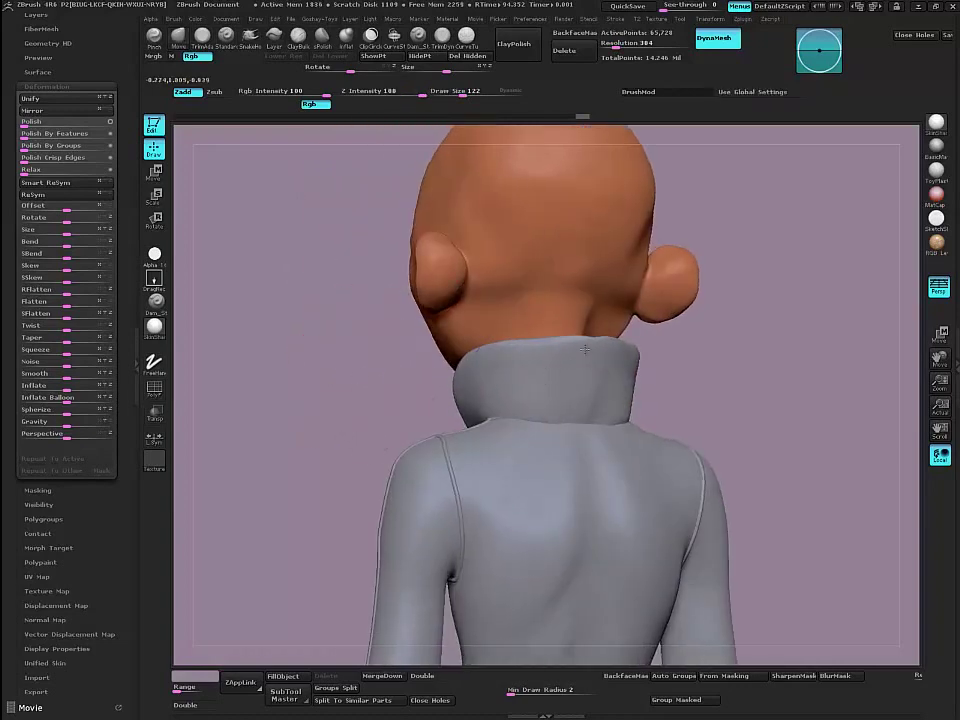
drag(309, 405, 580, 412)
Step: Lower the whole collar straight down onto the jacket with a vertical transpose line in the side view
alt+drag(334, 381, 212, 146)
alt+drag(396, 434, 388, 362)
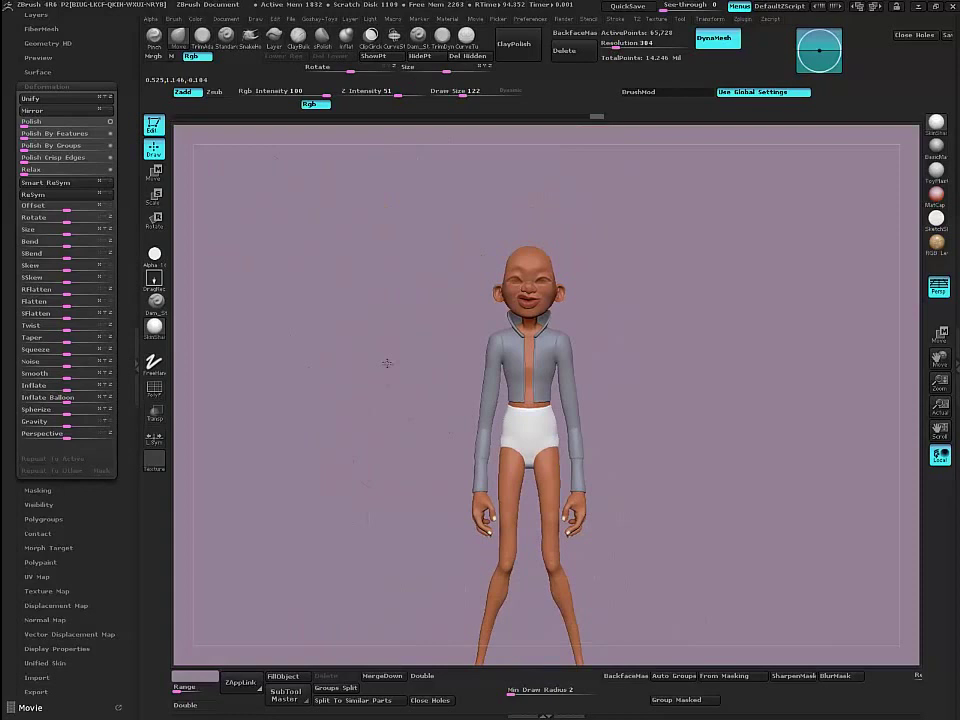
drag(334, 388, 466, 618)
key(w)
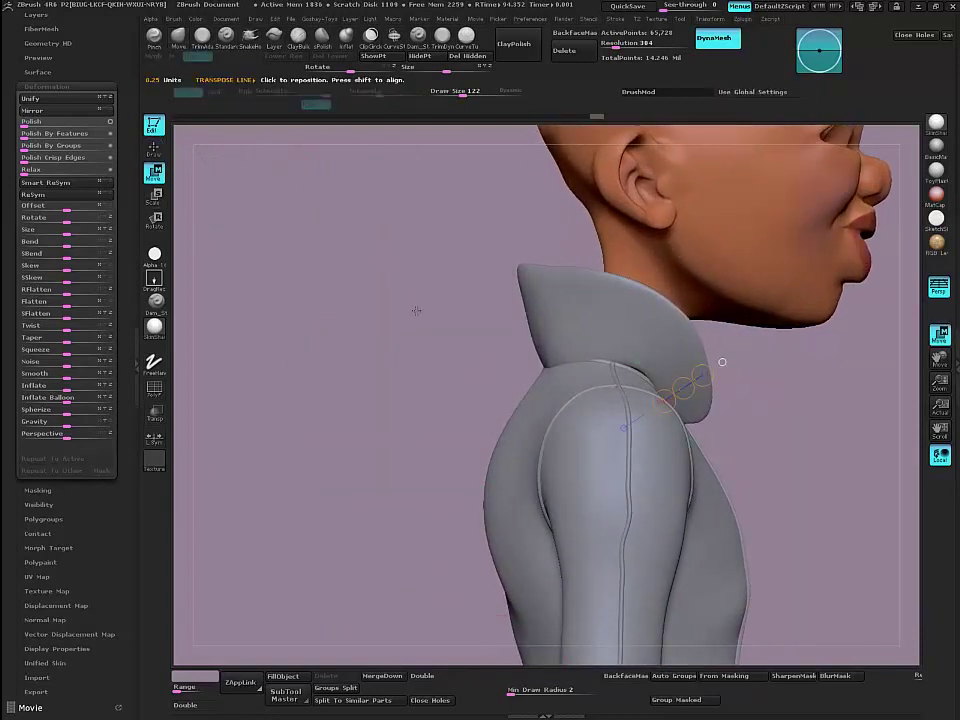
shift+drag(580, 280, 580, 571)
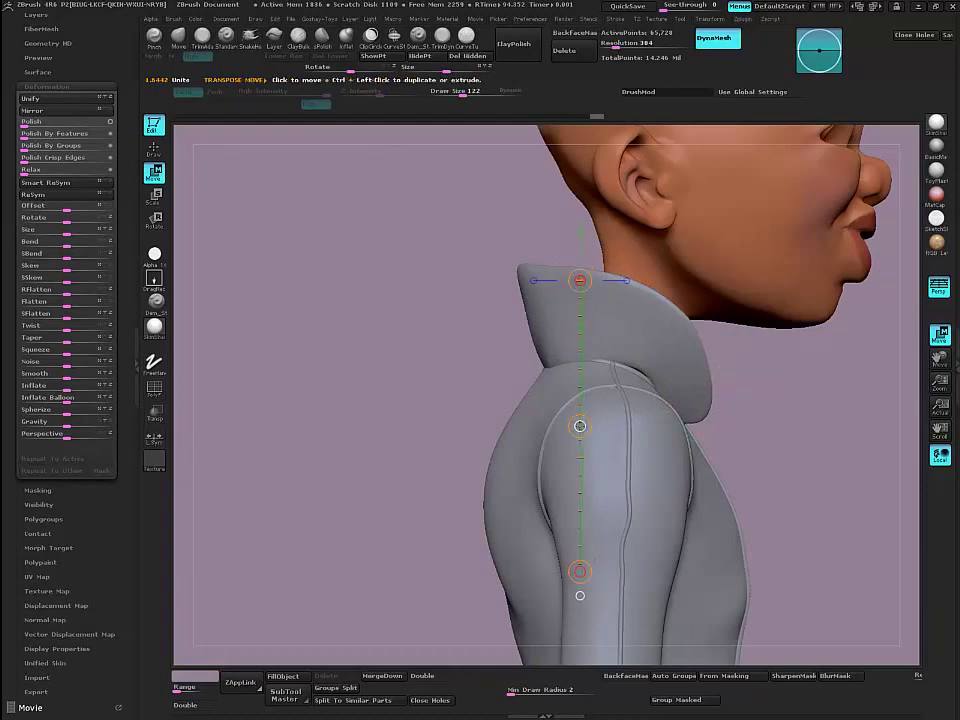
drag(580, 426, 580, 450)
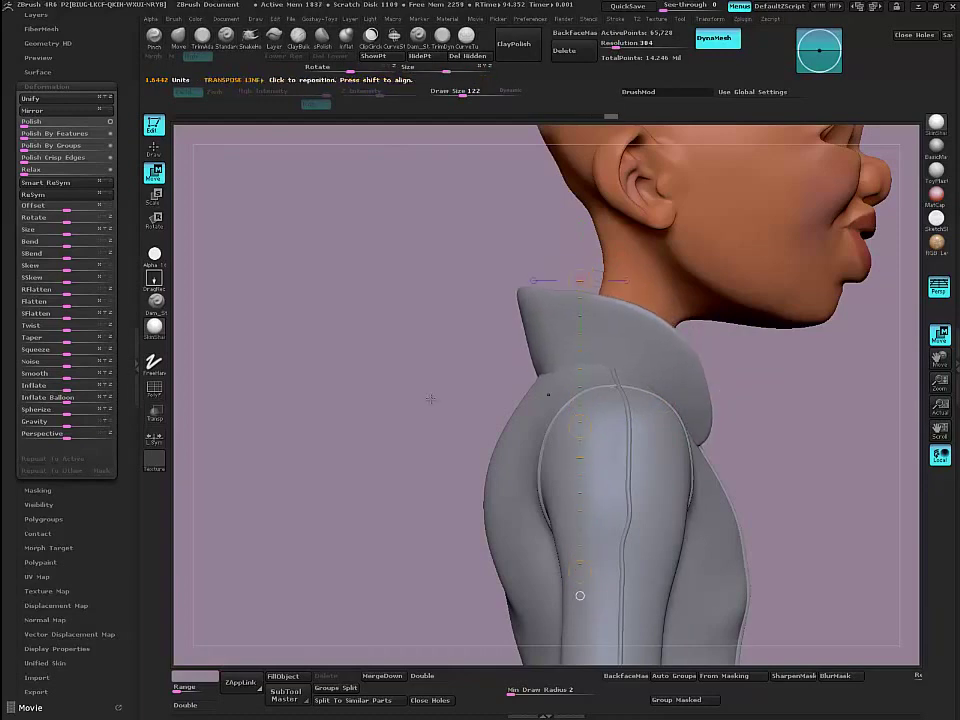
Step: Reshape the collar's front ends around the jacket opening with the Move brush at draw size 202
mouse_move(430, 399)
mouse_down()
mouse_move(377, 403)
mouse_move(484, 407)
mouse_move(396, 390)
mouse_up()
click(179, 40)
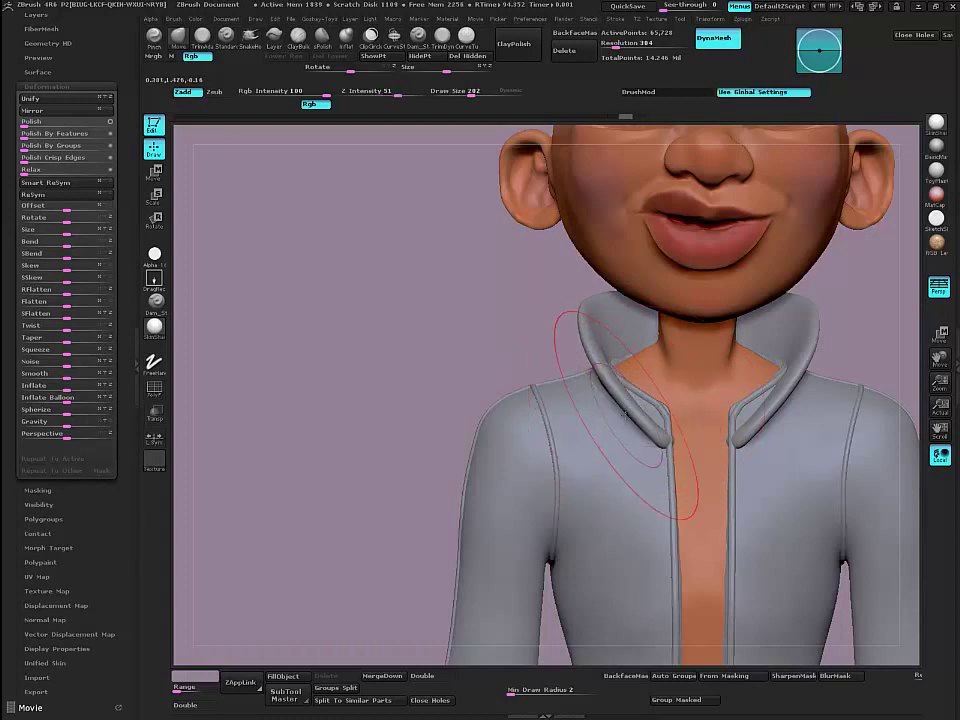
drag(627, 406, 657, 405)
drag(450, 345, 506, 331)
shift+drag(583, 368, 594, 363)
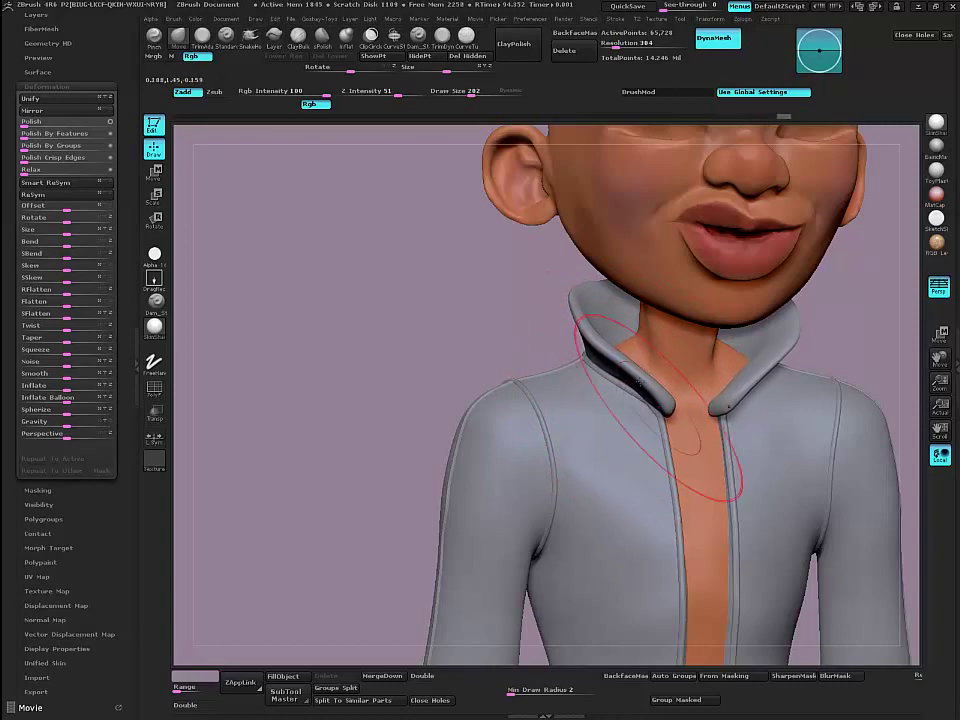
Step: Fit the collar's front ends and lower edge to the jacket neckline using the Move brush at a reduced draw size of about 154
mouse_move(638, 381)
mouse_down()
mouse_move(510, 349)
mouse_move(556, 336)
mouse_up()
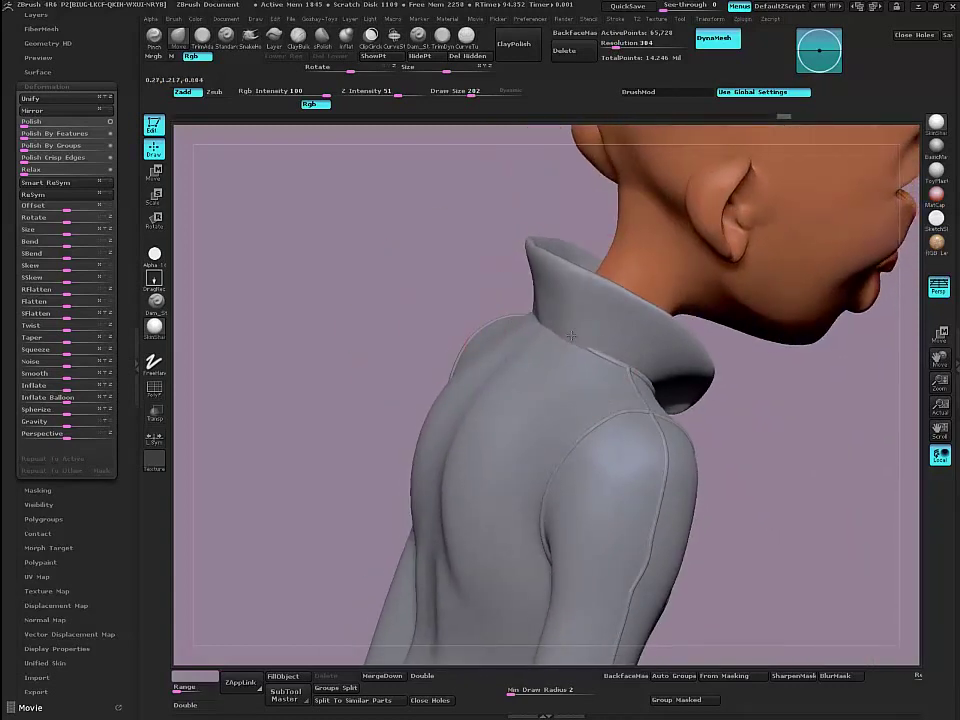
drag(474, 286, 360, 274)
mouse_move(282, 190)
mouse_down()
mouse_move(293, 222)
mouse_move(324, 232)
mouse_up()
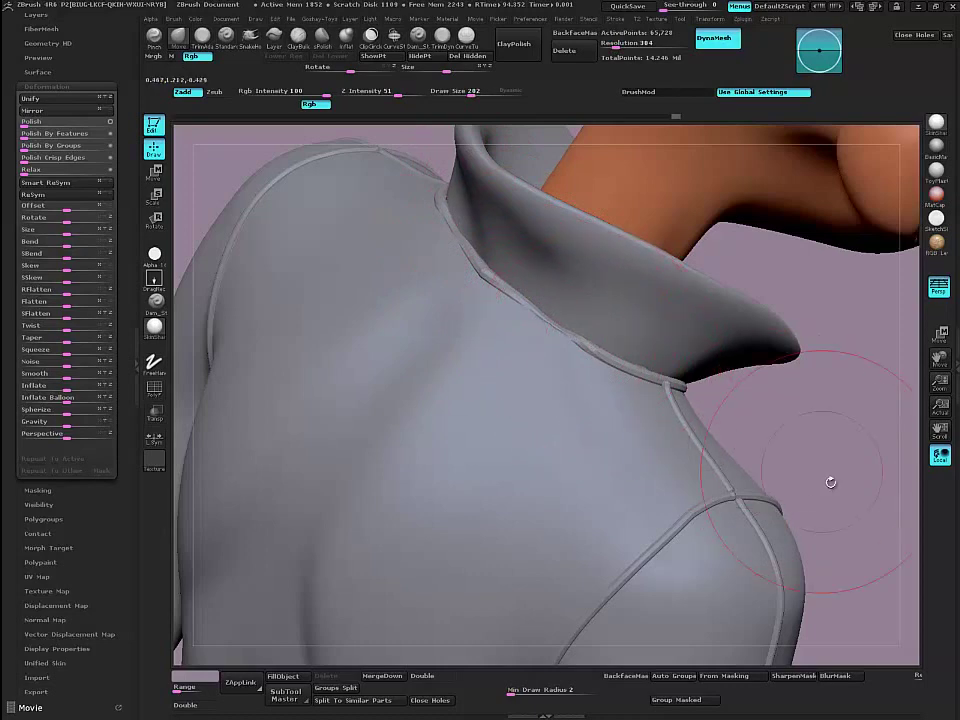
drag(829, 480, 649, 369)
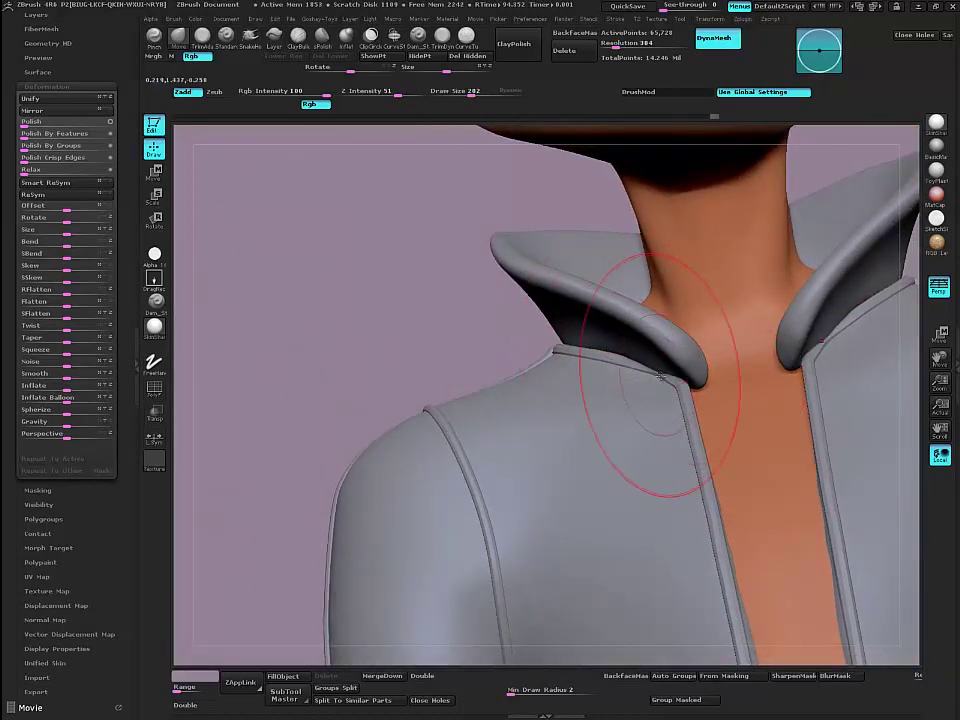
key(bracketleft)
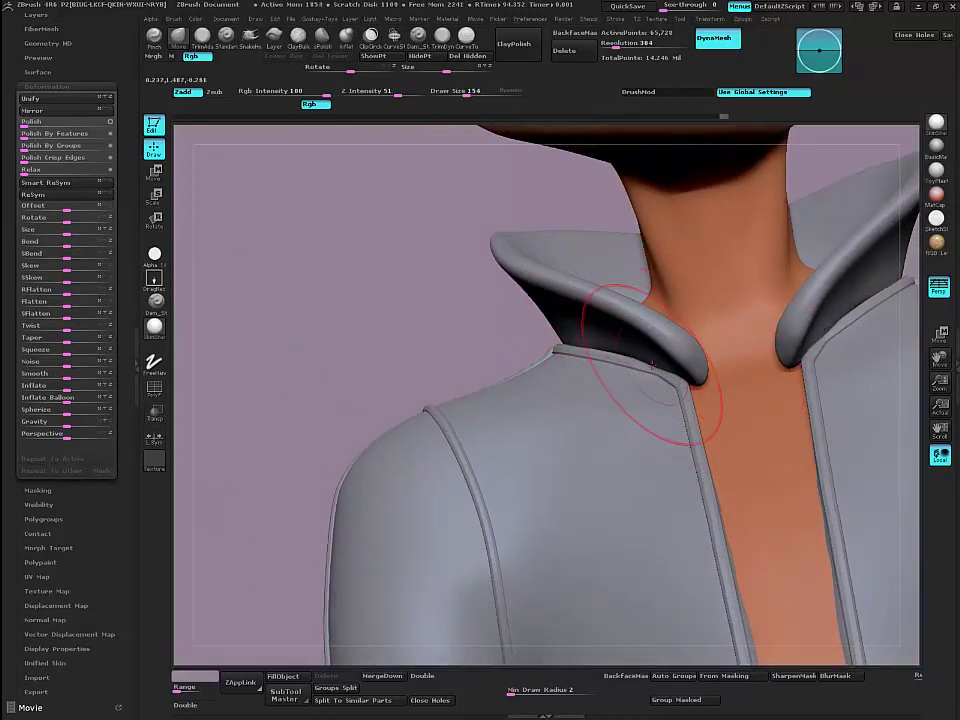
drag(687, 387, 675, 383)
drag(688, 386, 642, 365)
Step: Examine the fit and proportions of the collar and jacket from the front and the side
mouse_move(371, 330)
shift+mouse_down()
mouse_move(343, 302)
mouse_move(481, 358)
mouse_move(332, 345)
mouse_move(358, 375)
mouse_move(296, 360)
mouse_move(353, 390)
shift+mouse_up()
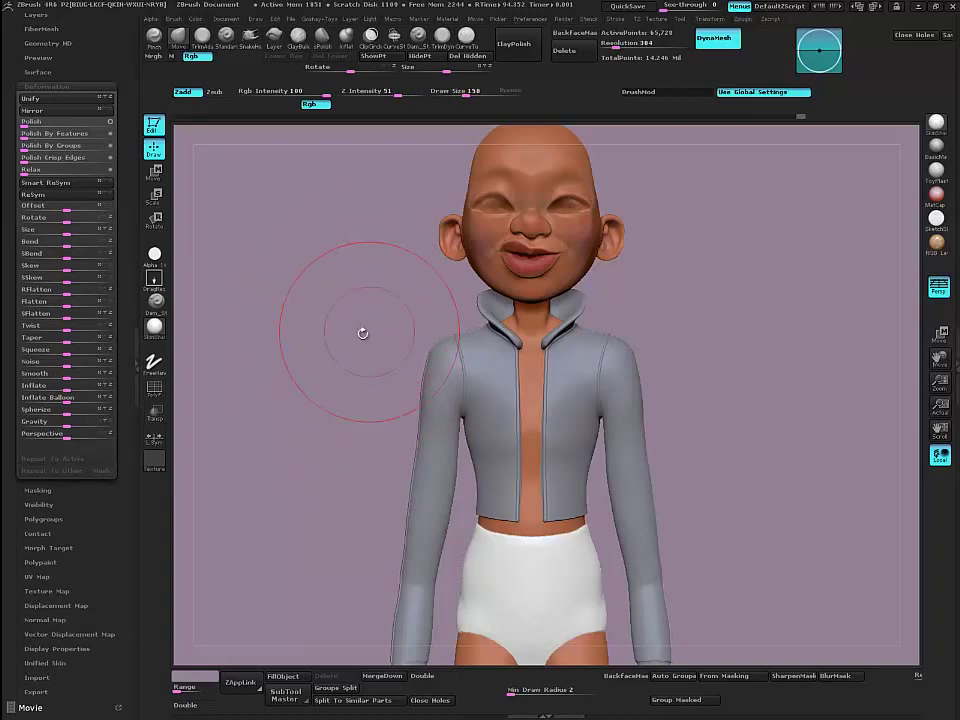
mouse_move(307, 355)
mouse_down()
mouse_move(283, 347)
mouse_move(309, 354)
mouse_up()
drag(368, 378, 395, 470)
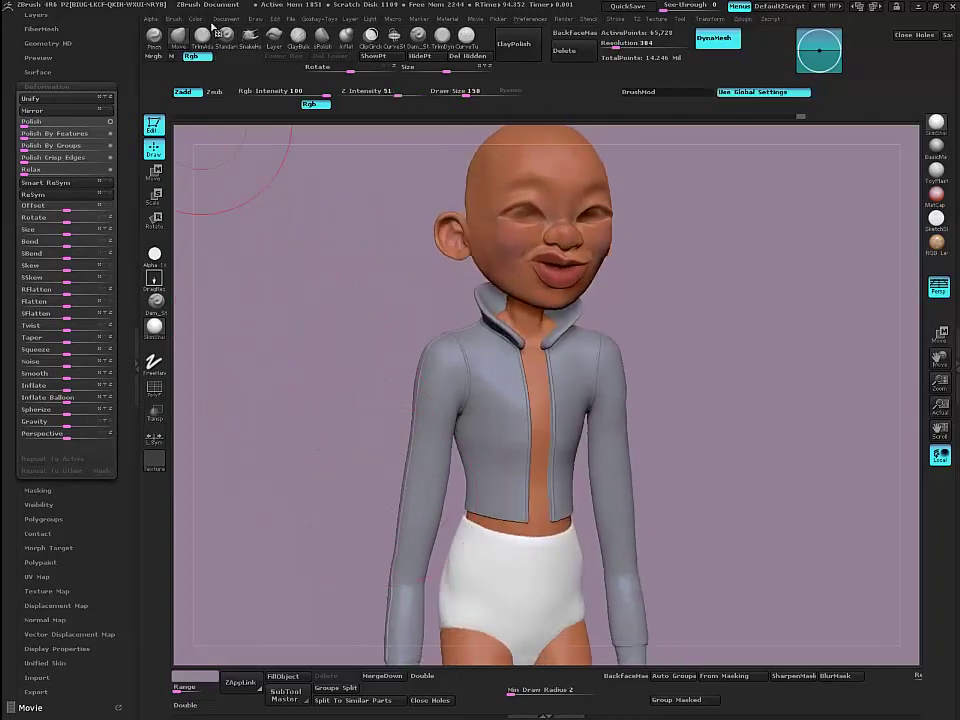
click(299, 38)
mouse_move(347, 360)
mouse_down()
mouse_move(311, 381)
mouse_move(364, 463)
mouse_up()
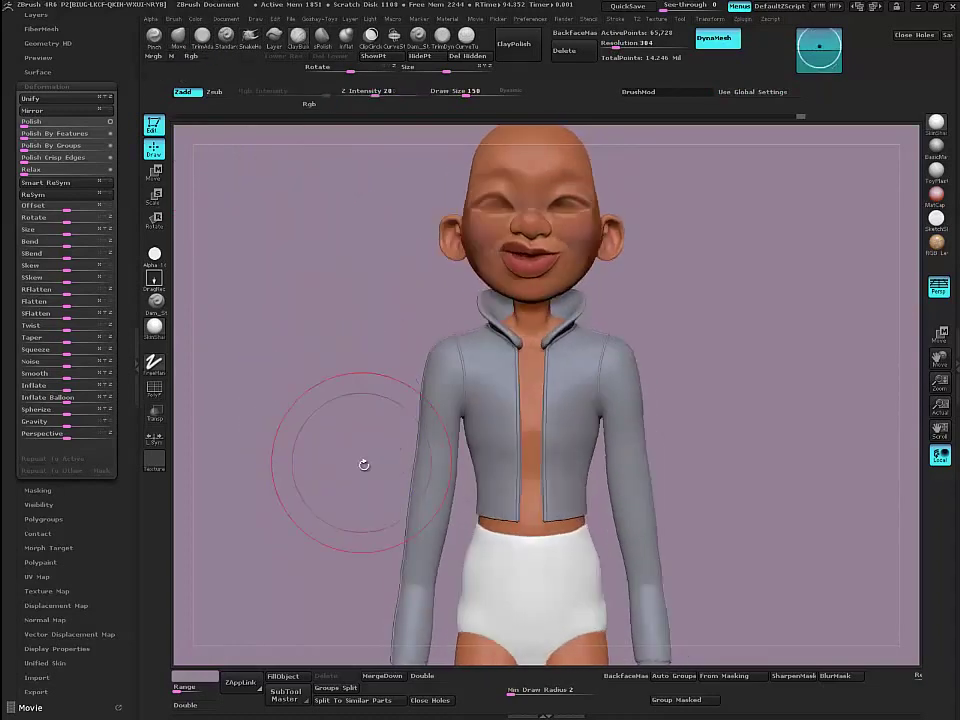
alt+drag(294, 487, 396, 482)
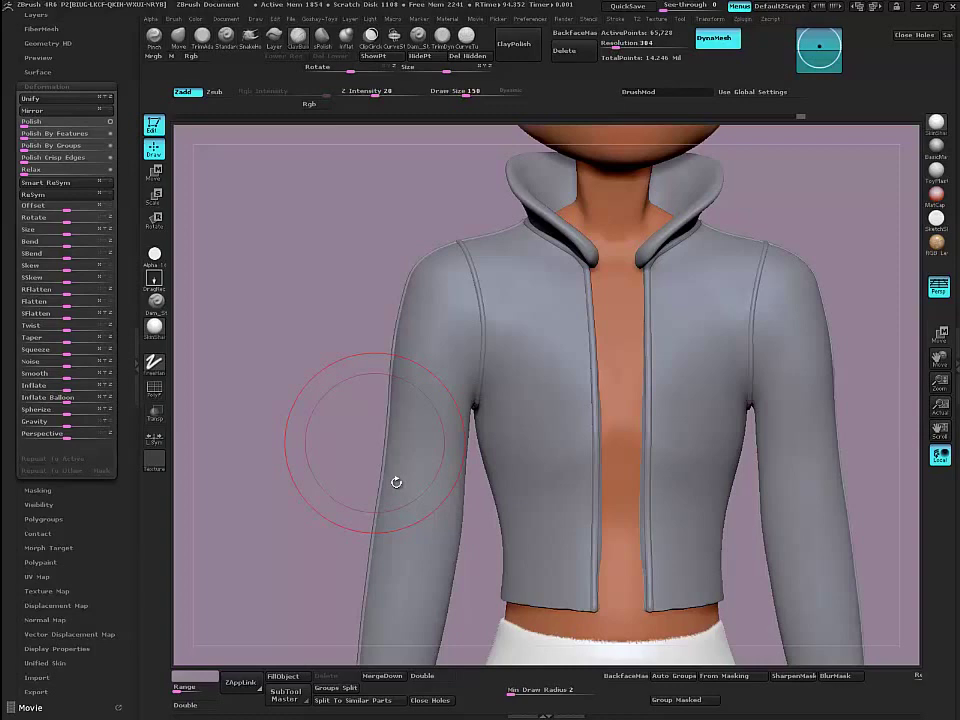
mouse_move(341, 438)
mouse_down()
mouse_move(317, 435)
mouse_move(317, 450)
mouse_move(379, 452)
mouse_move(360, 527)
mouse_up()
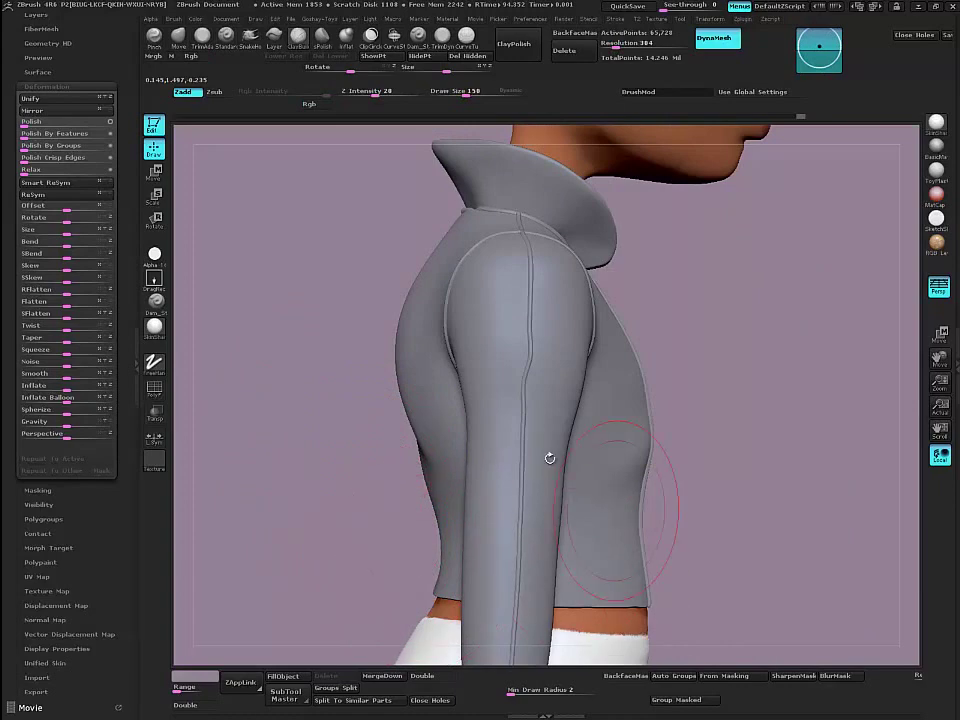
mouse_move(380, 462)
mouse_down()
mouse_move(279, 456)
mouse_move(328, 456)
mouse_move(332, 432)
mouse_up()
Step: Make the jacket the active subtool and pull its front hem down at the opening with the Move brush at draw size 150
click(179, 38)
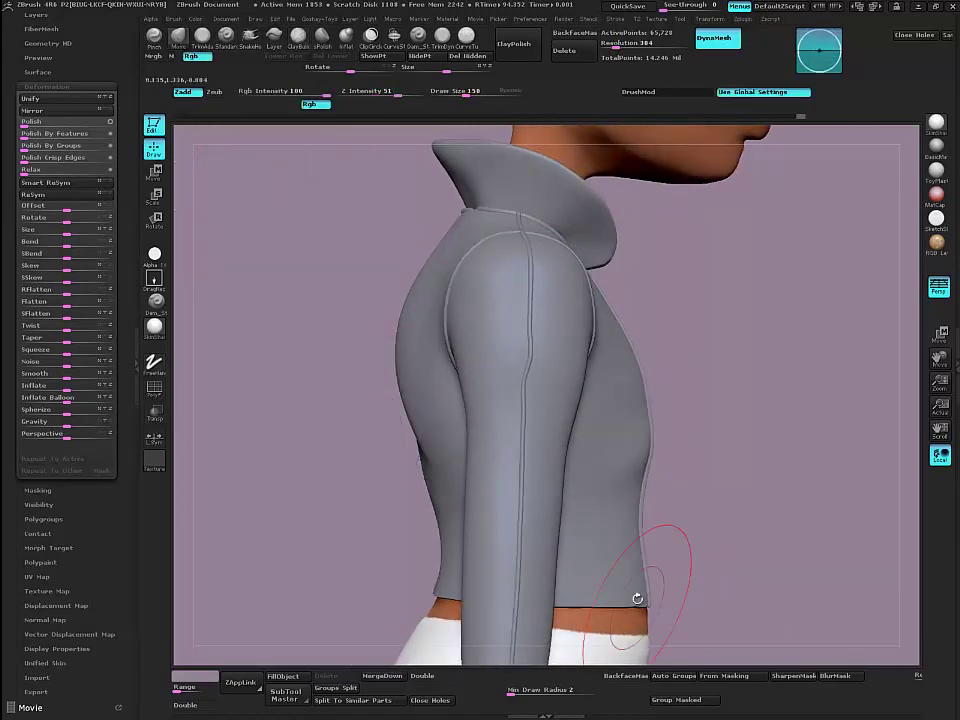
alt+click(617, 589)
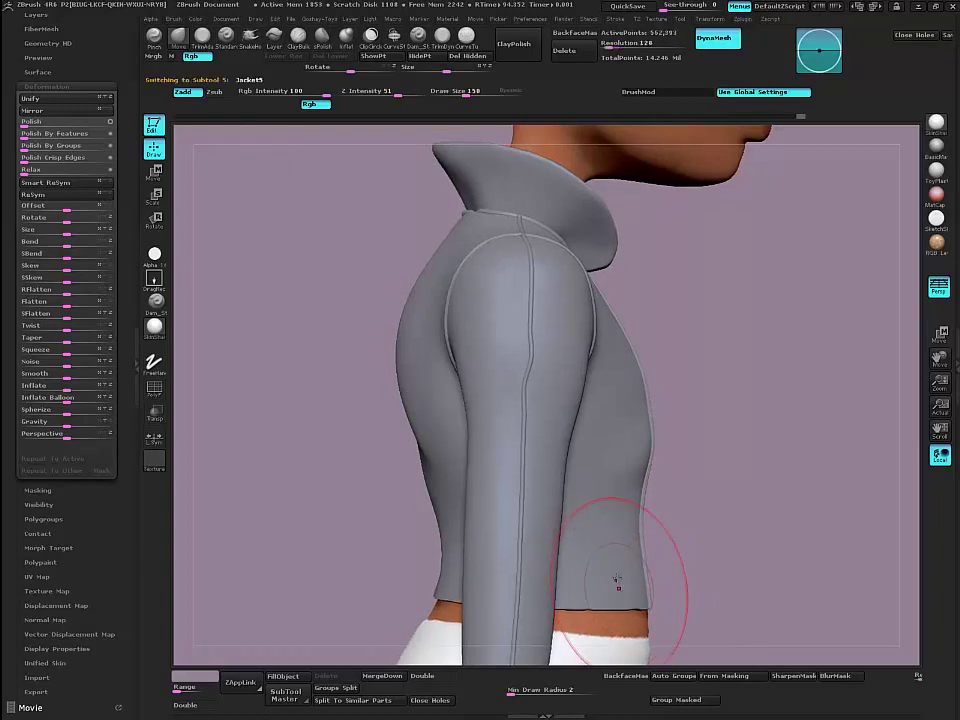
alt+drag(347, 471, 334, 394)
click(42, 86)
drag(17, 71, 27, 233)
click(37, 285)
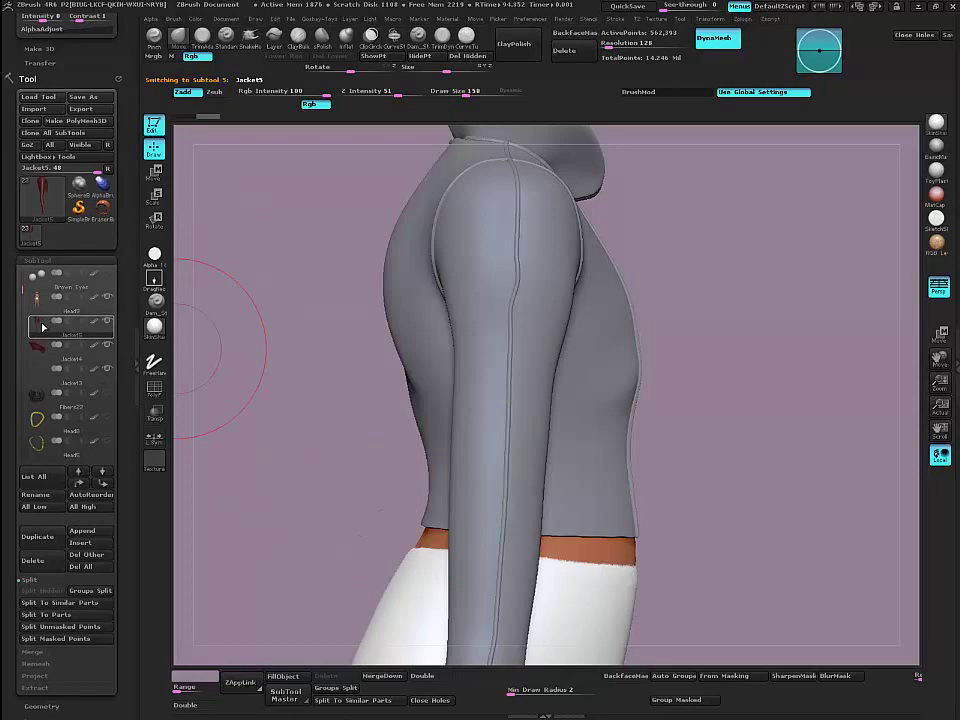
mouse_move(45, 328)
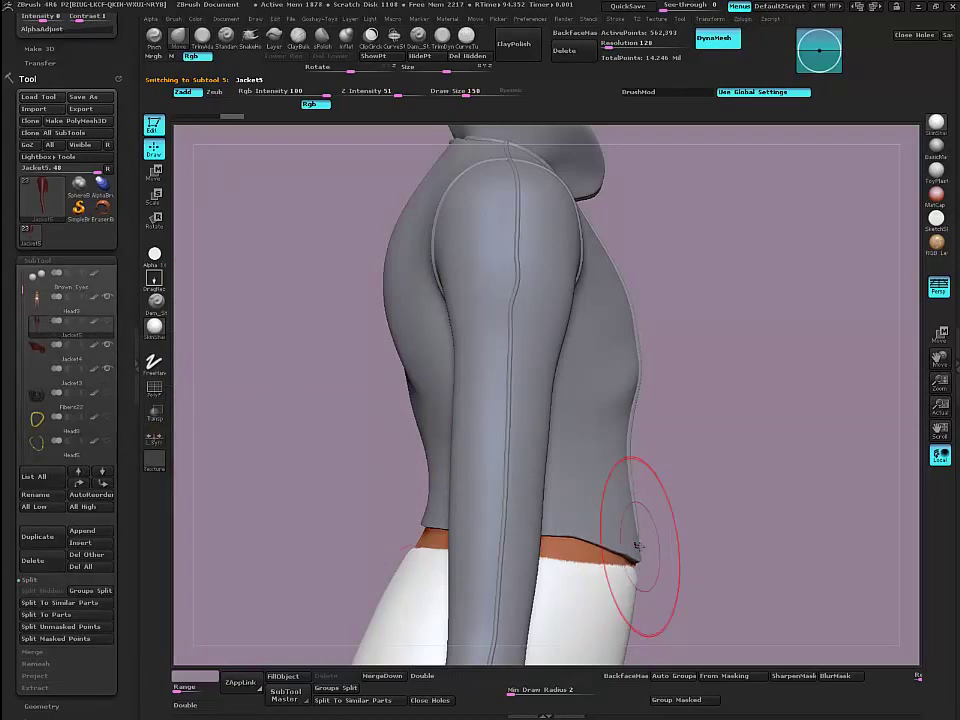
drag(643, 504, 531, 489)
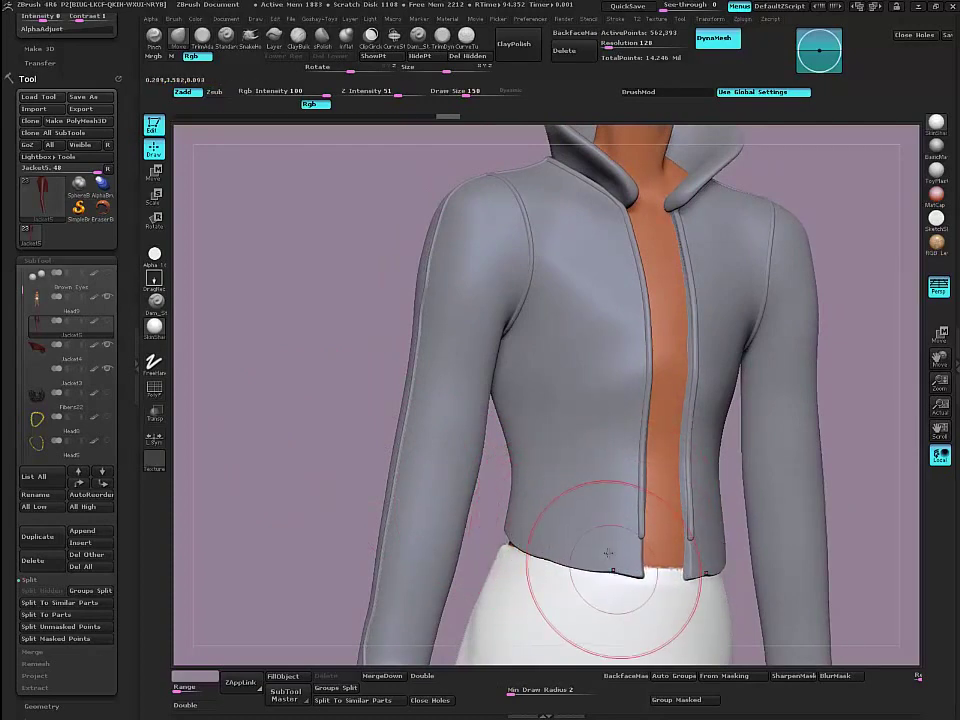
drag(276, 432, 381, 446)
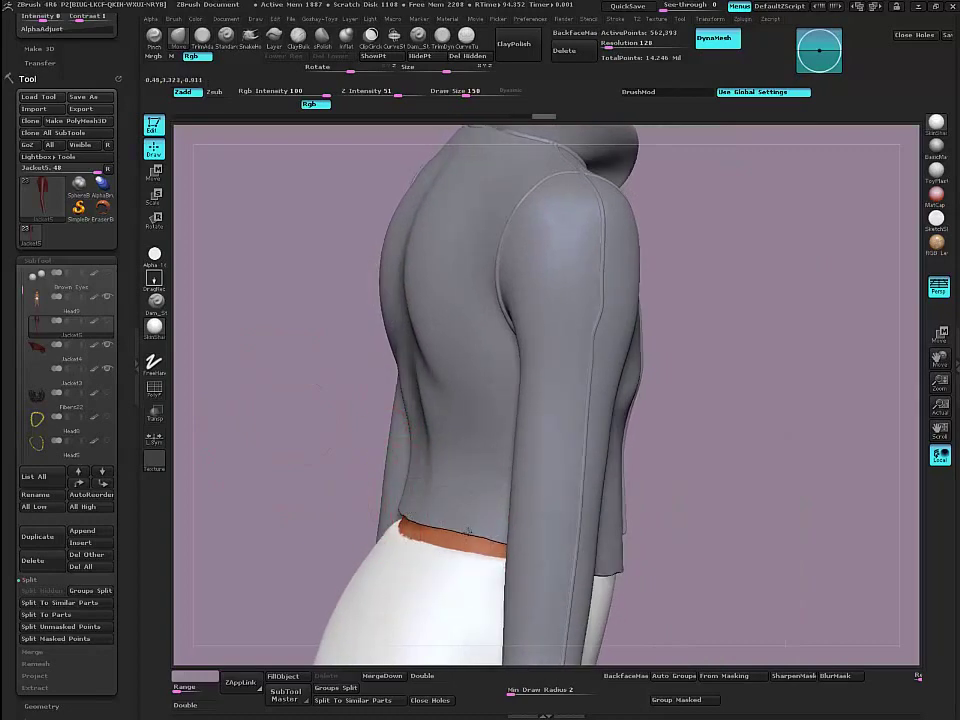
drag(468, 530, 296, 346)
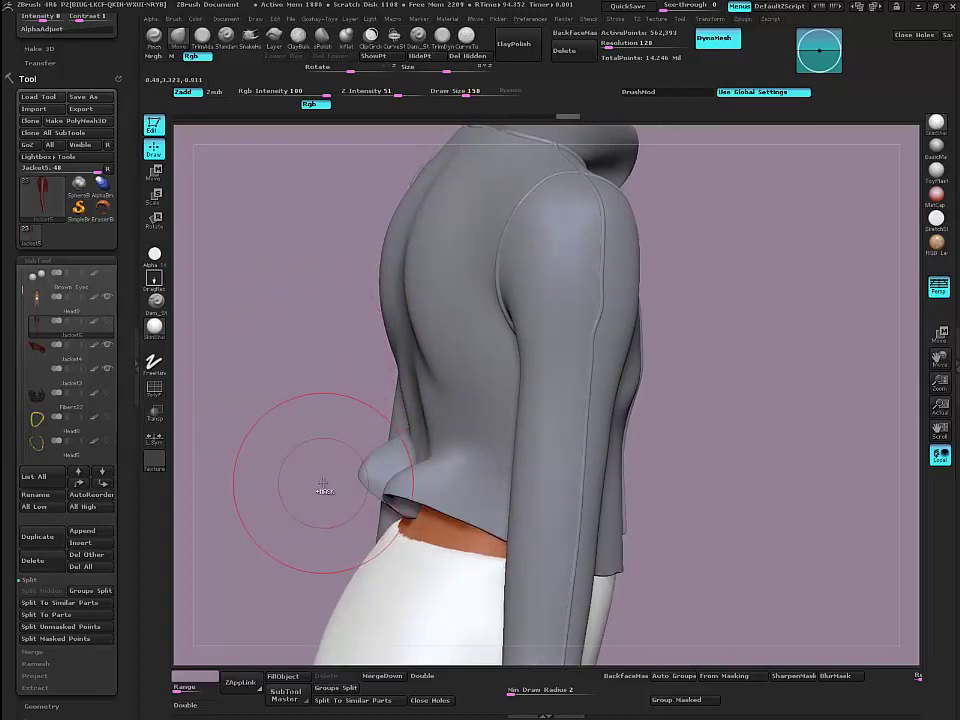
key(ctrl+z)
Step: Smooth the jacket's front hem corners and the surface beside the front opening
mouse_move(279, 450)
mouse_down()
mouse_move(300, 468)
mouse_move(292, 475)
mouse_move(399, 530)
mouse_up()
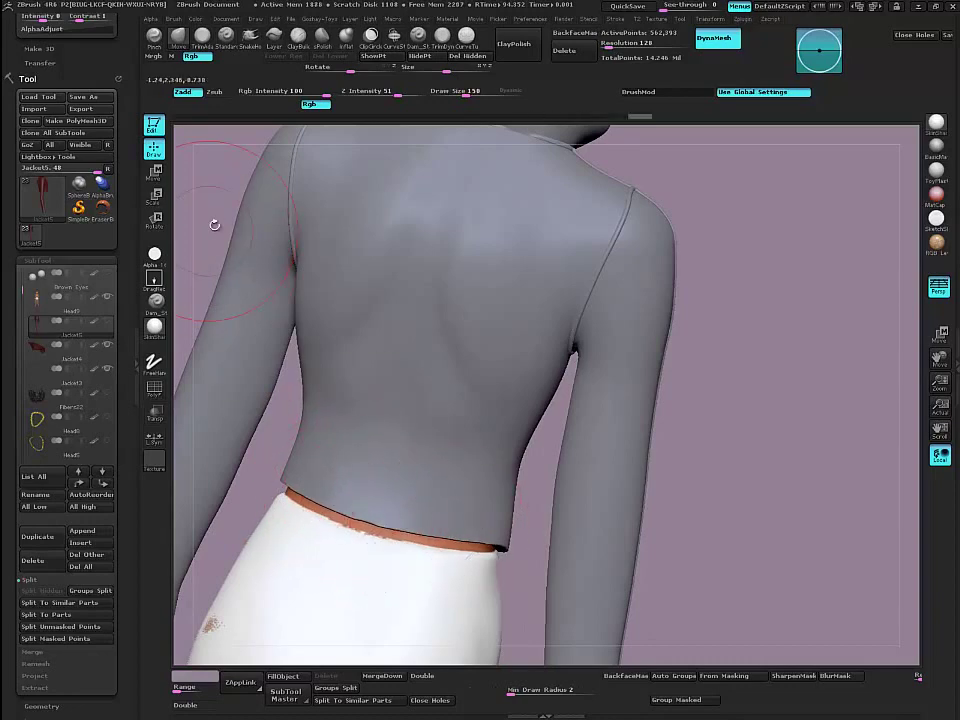
mouse_move(214, 224)
mouse_down()
mouse_move(240, 230)
mouse_move(392, 551)
mouse_up()
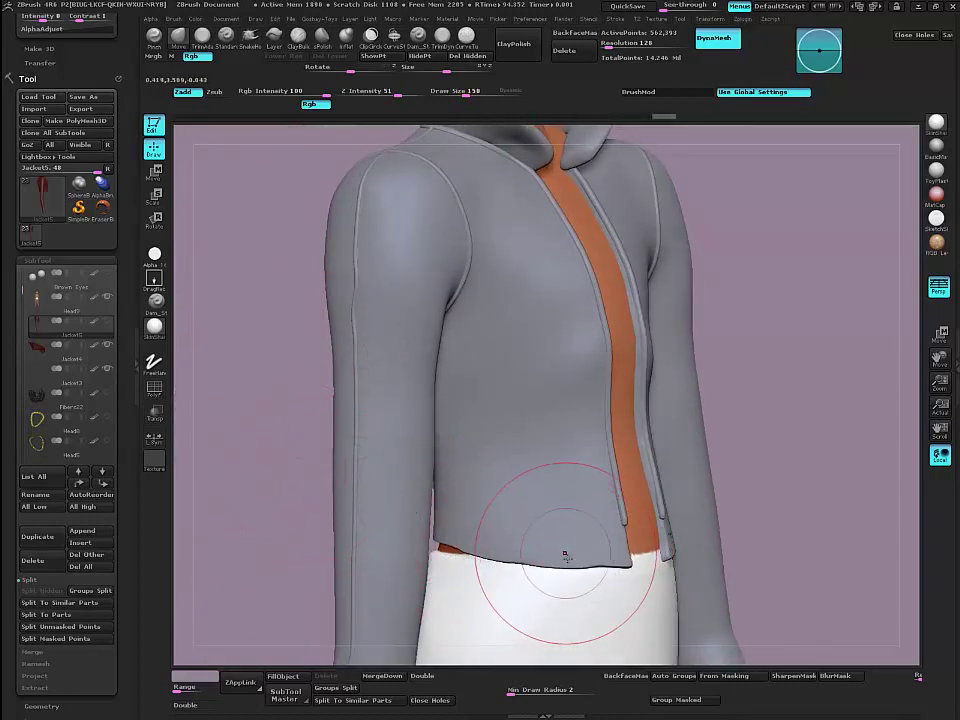
shift+drag(569, 560, 593, 567)
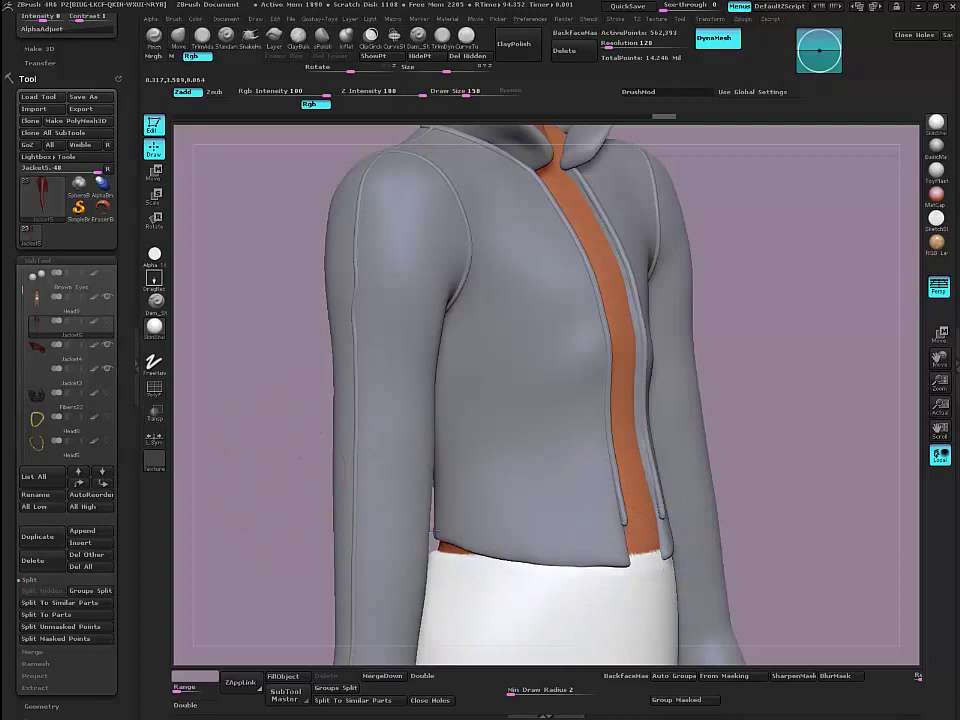
drag(306, 474, 210, 452)
shift+drag(619, 521, 600, 376)
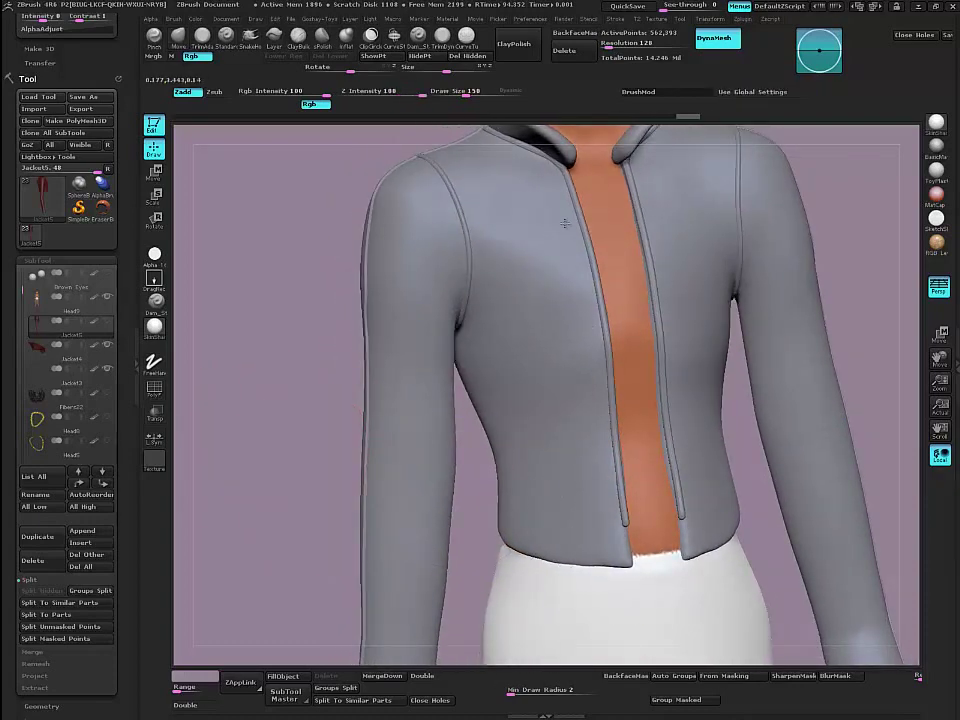
shift+drag(545, 245, 541, 238)
Step: Lay a curve tube along the jacket's hem from the middle of the back around to the front opening as a waistband
mouse_move(264, 356)
mouse_down()
mouse_move(296, 371)
mouse_move(311, 468)
mouse_move(254, 470)
mouse_move(279, 454)
mouse_move(311, 459)
mouse_move(395, 505)
mouse_up()
drag(298, 405, 436, 124)
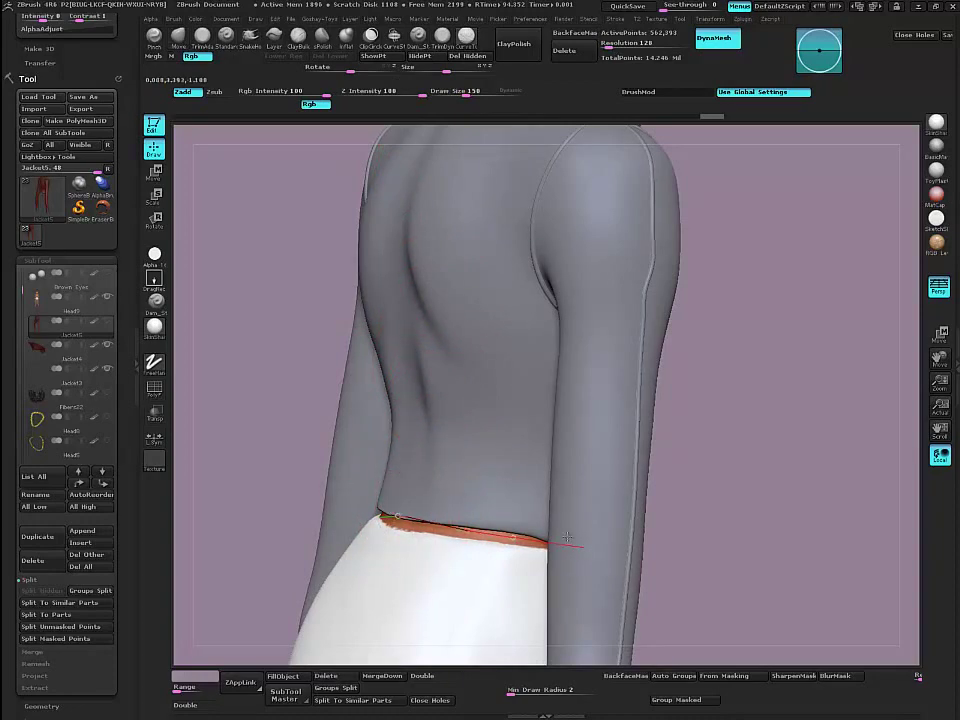
mouse_move(567, 538)
mouse_down()
mouse_move(257, 435)
mouse_move(200, 430)
mouse_move(428, 550)
mouse_up()
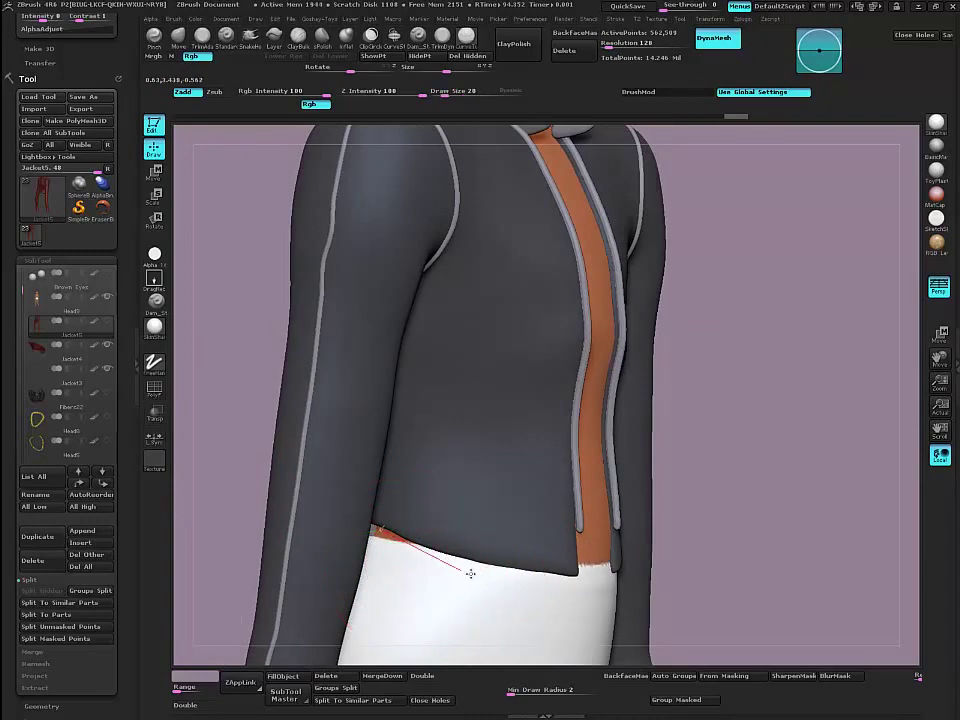
drag(609, 602, 589, 581)
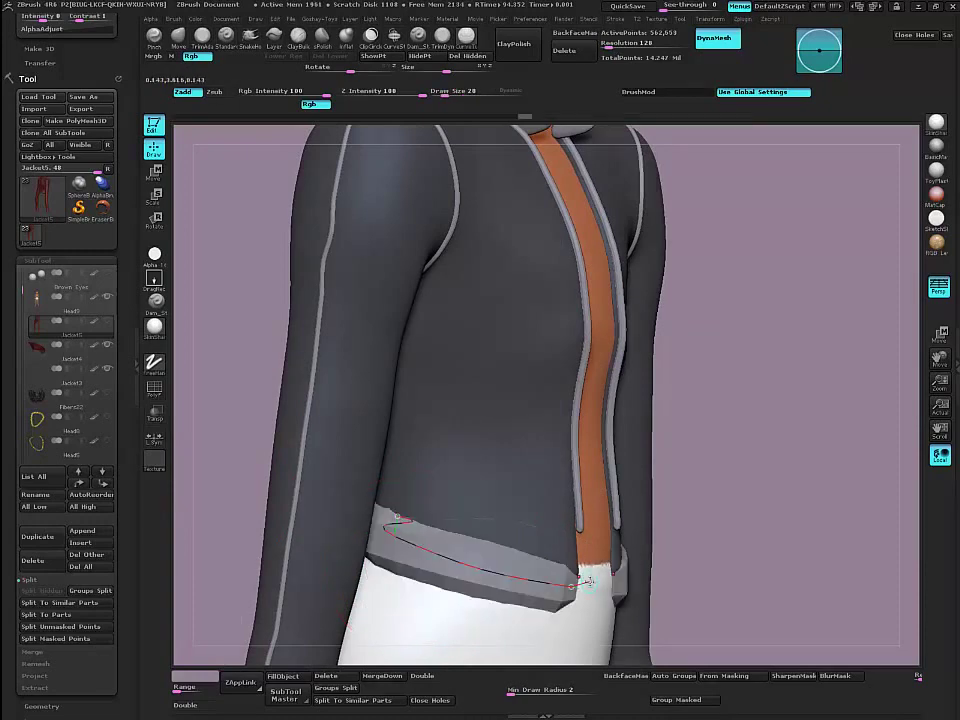
drag(246, 437, 212, 436)
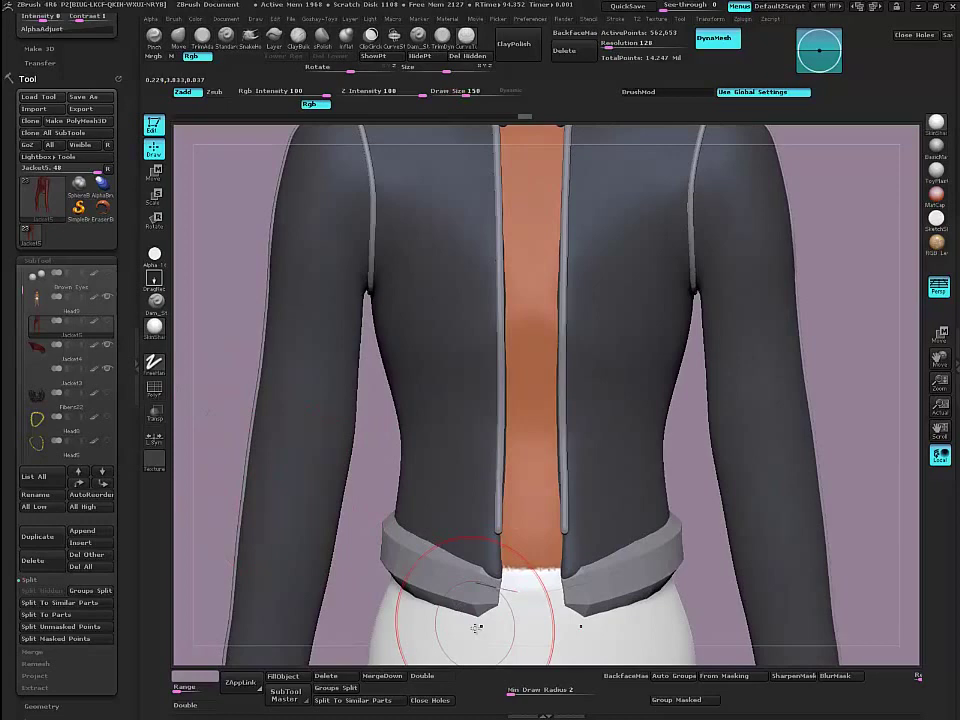
click(160, 462)
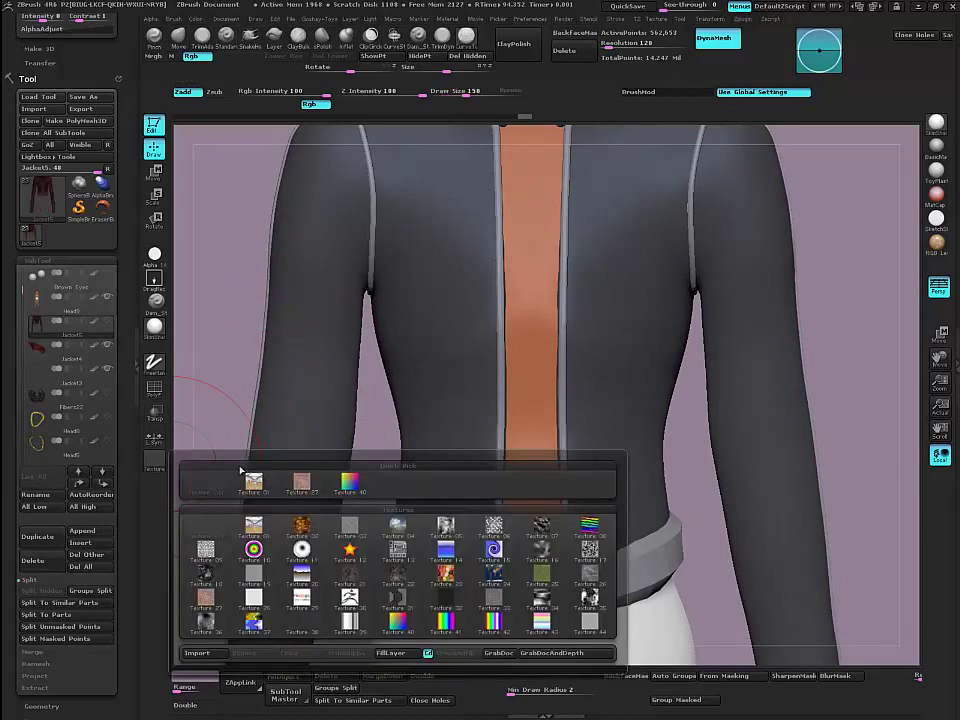
drag(216, 364, 293, 628)
drag(218, 429, 189, 429)
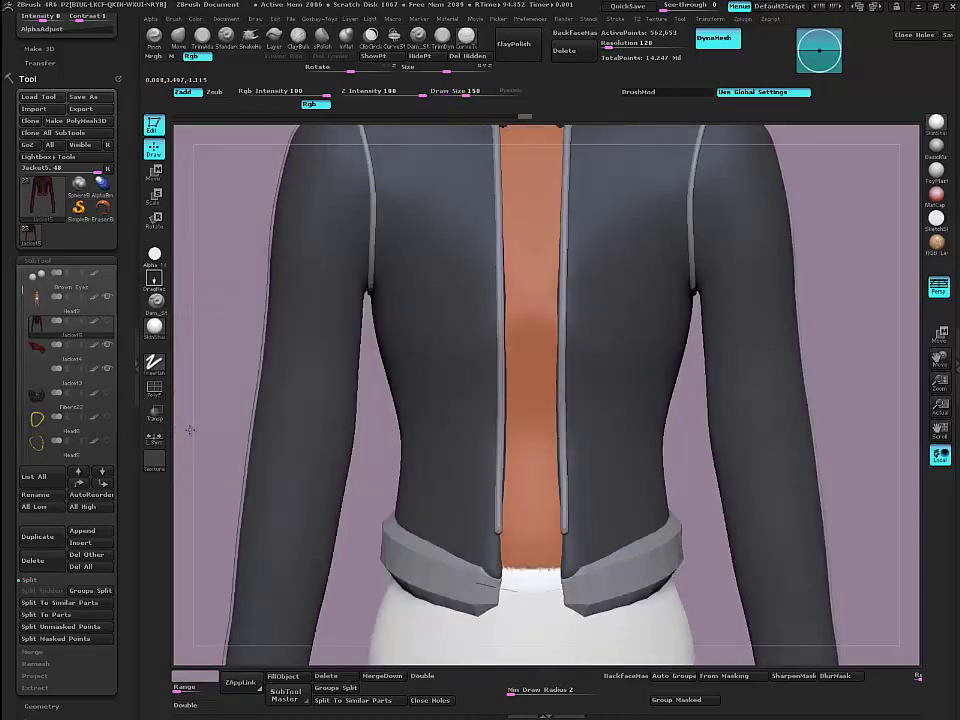
Step: Pull the waistband's front ends down and adjust its back edge with the Move brush
alt+drag(360, 452, 336, 396)
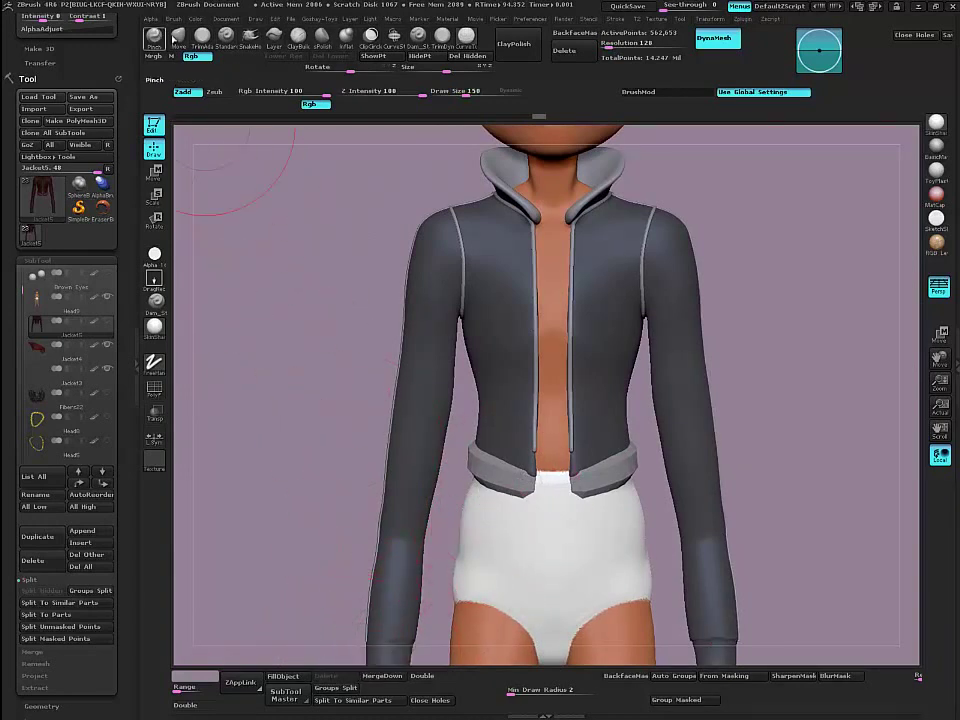
drag(514, 493, 526, 515)
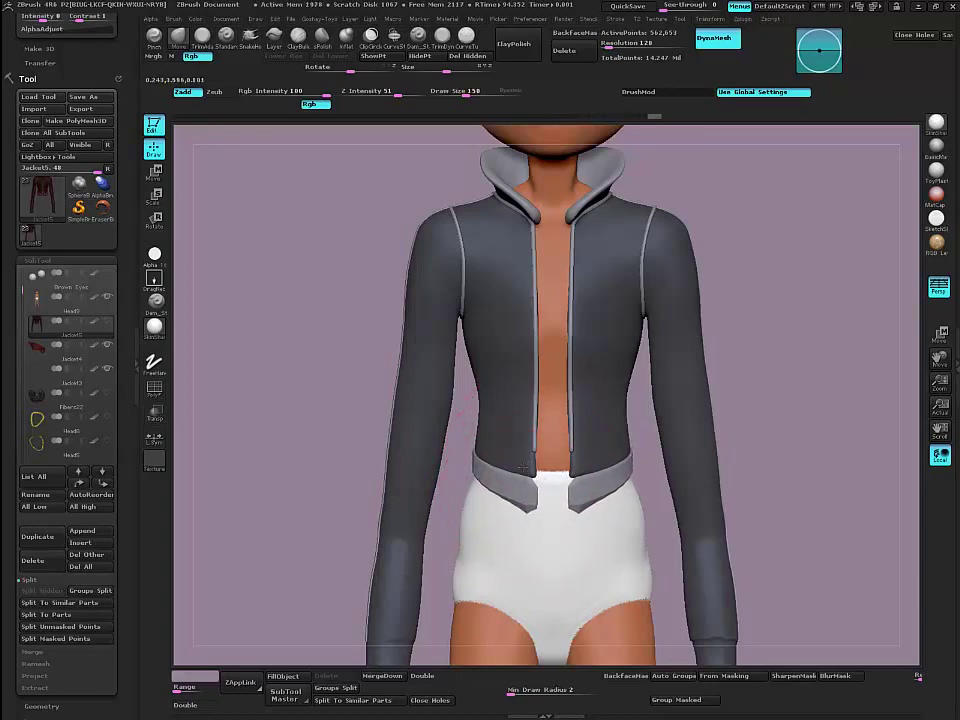
drag(336, 420, 424, 556)
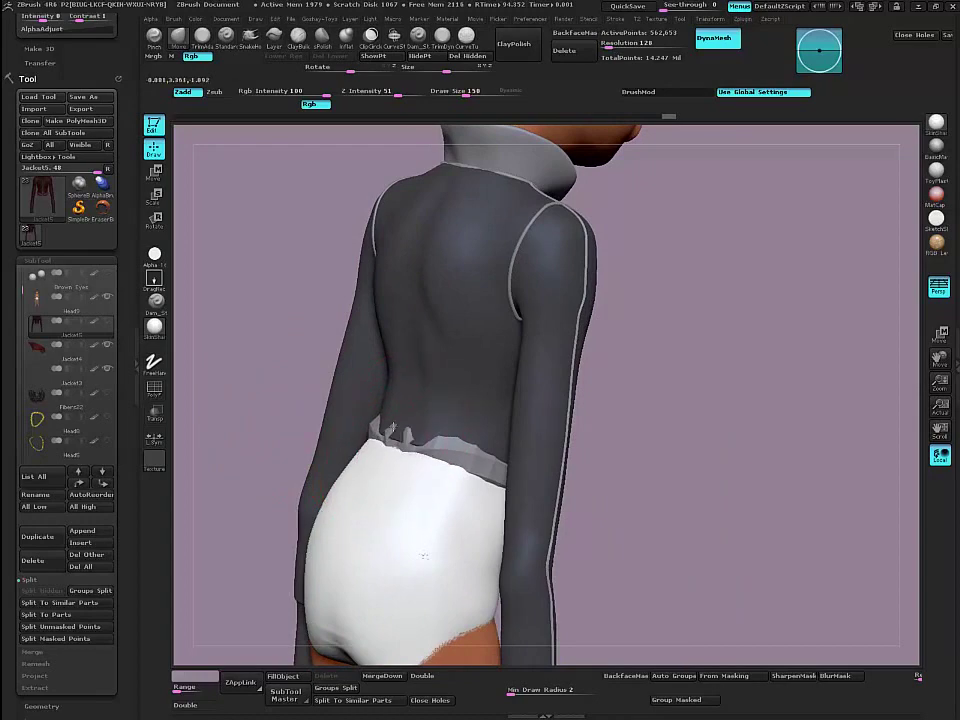
mouse_move(393, 427)
mouse_down()
mouse_move(390, 445)
mouse_move(370, 450)
mouse_up()
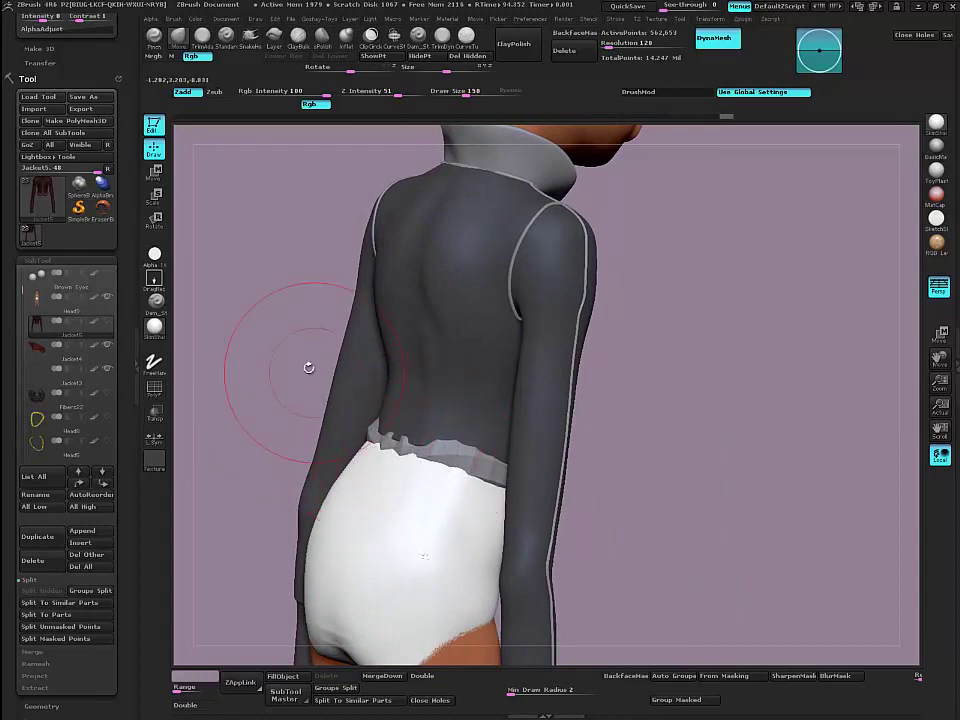
Step: Split the unmasked waistband off the jacket into its own subtool by groups and select it
drag(309, 367, 242, 349)
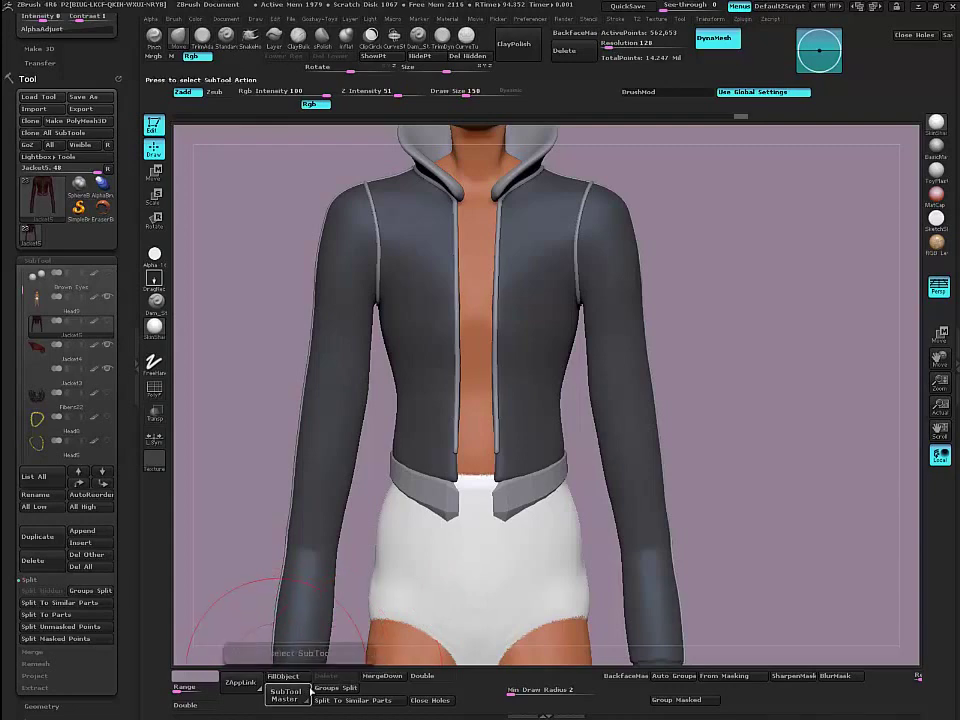
click(322, 688)
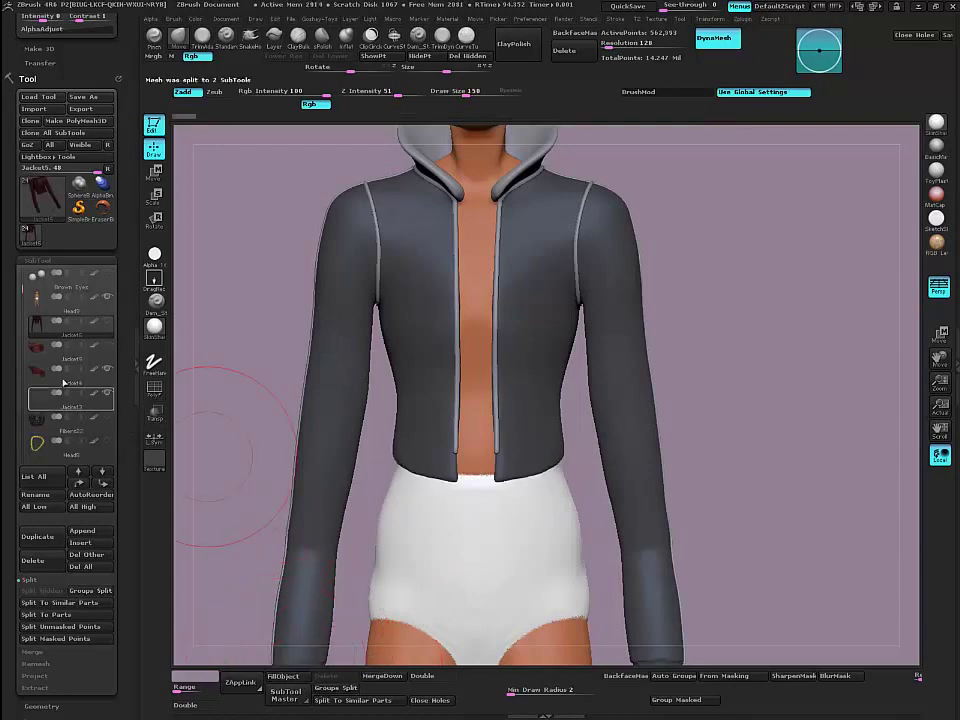
click(48, 357)
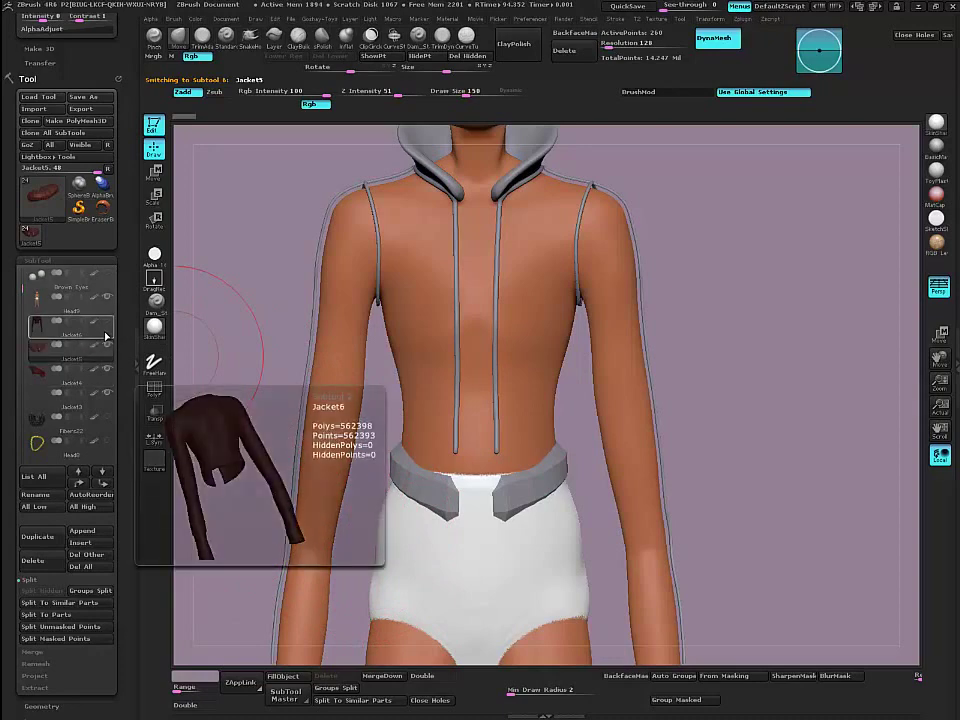
Step: Show the jacket again with its mask cleared and make the waistband the active subtool
click(60, 322)
mouse_move(248, 410)
mouse_down()
mouse_move(321, 422)
mouse_move(410, 455)
mouse_up()
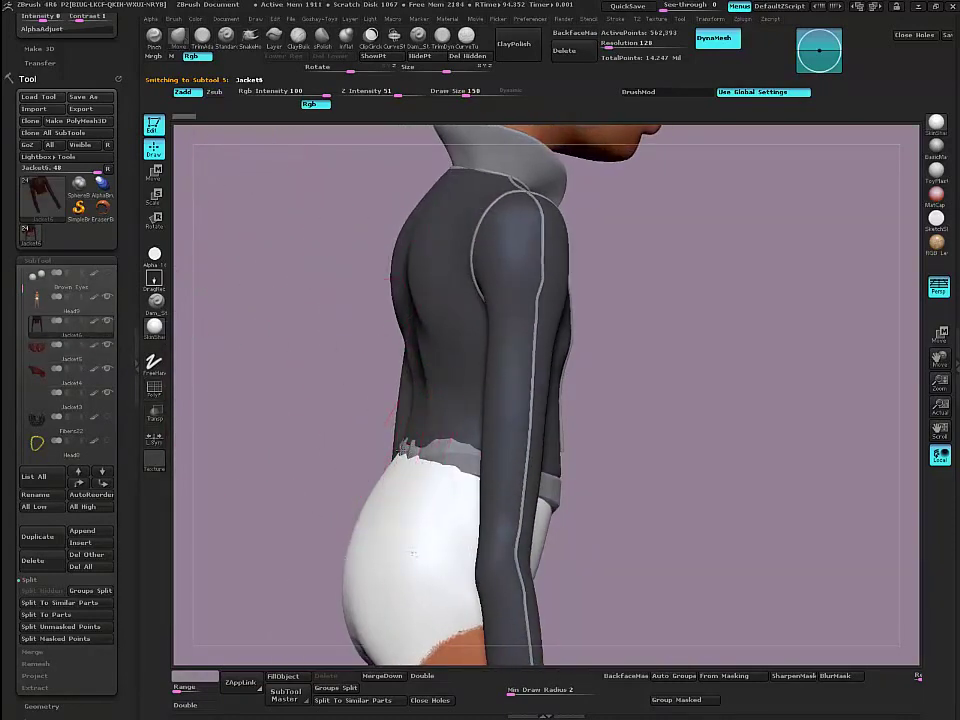
click(102, 362)
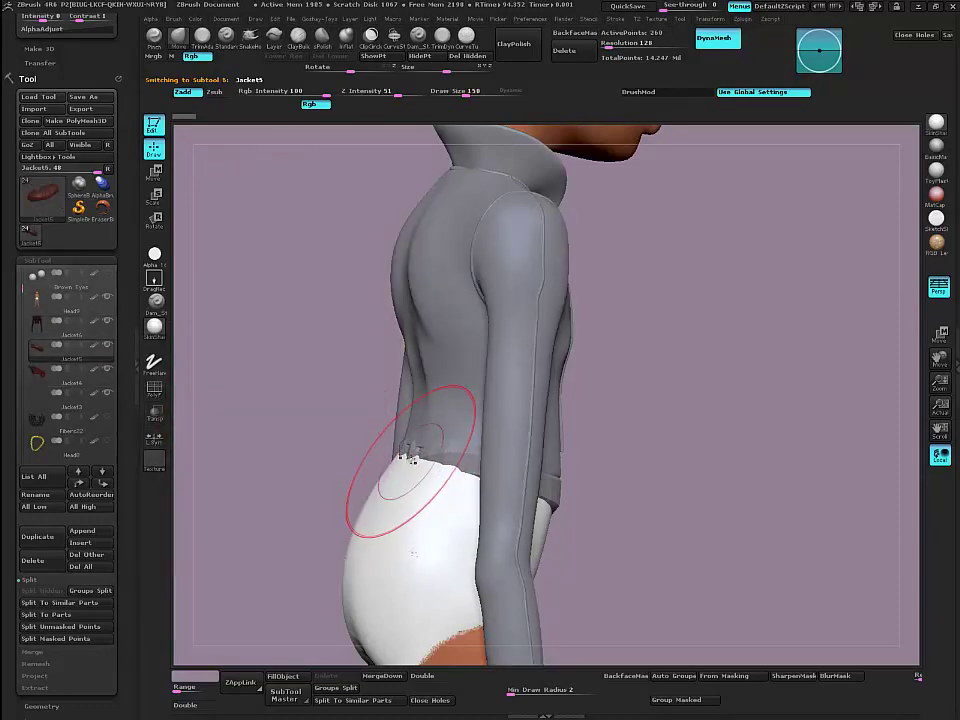
Step: Subdivide the waistband and fuse its overlapping back ends by remeshing it with DynaMesh at resolution 128
drag(335, 388, 246, 386)
drag(524, 502, 531, 515)
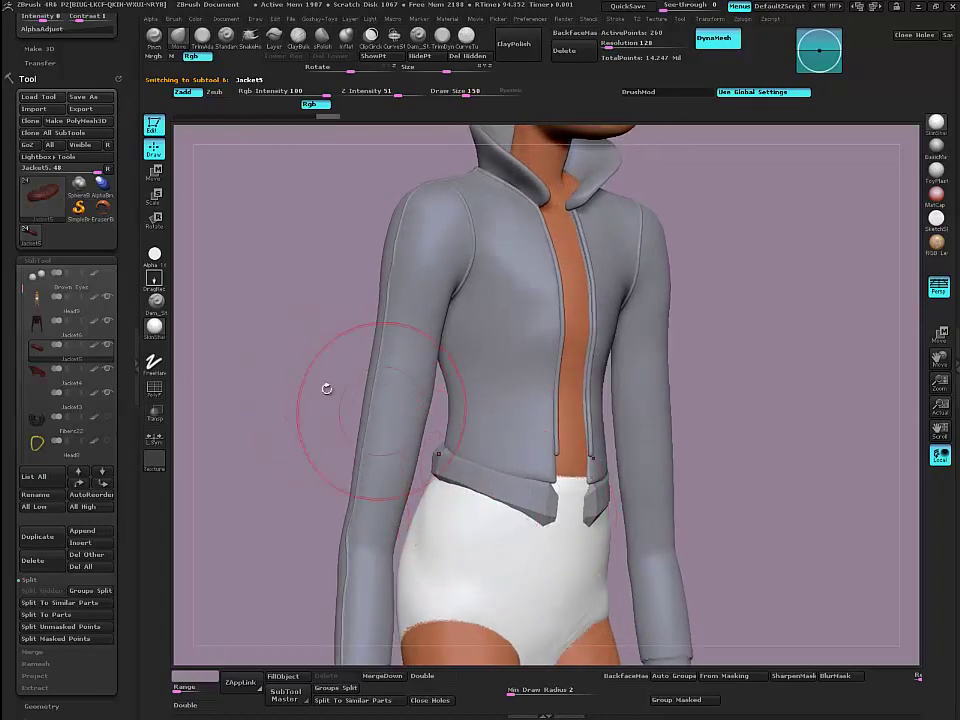
mouse_move(326, 388)
mouse_down()
mouse_move(285, 386)
mouse_move(349, 445)
mouse_move(360, 418)
mouse_move(382, 416)
mouse_up()
key(ctrl+d)
mouse_move(304, 404)
mouse_down()
mouse_move(320, 423)
mouse_move(345, 427)
mouse_move(322, 443)
mouse_move(338, 480)
mouse_up()
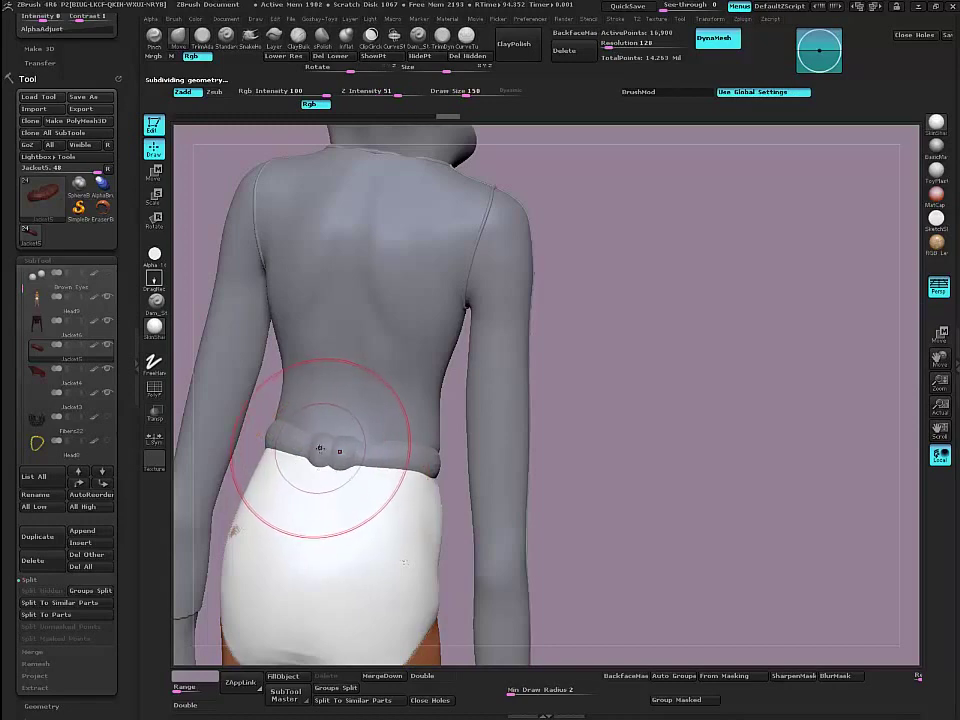
key(ctrl)
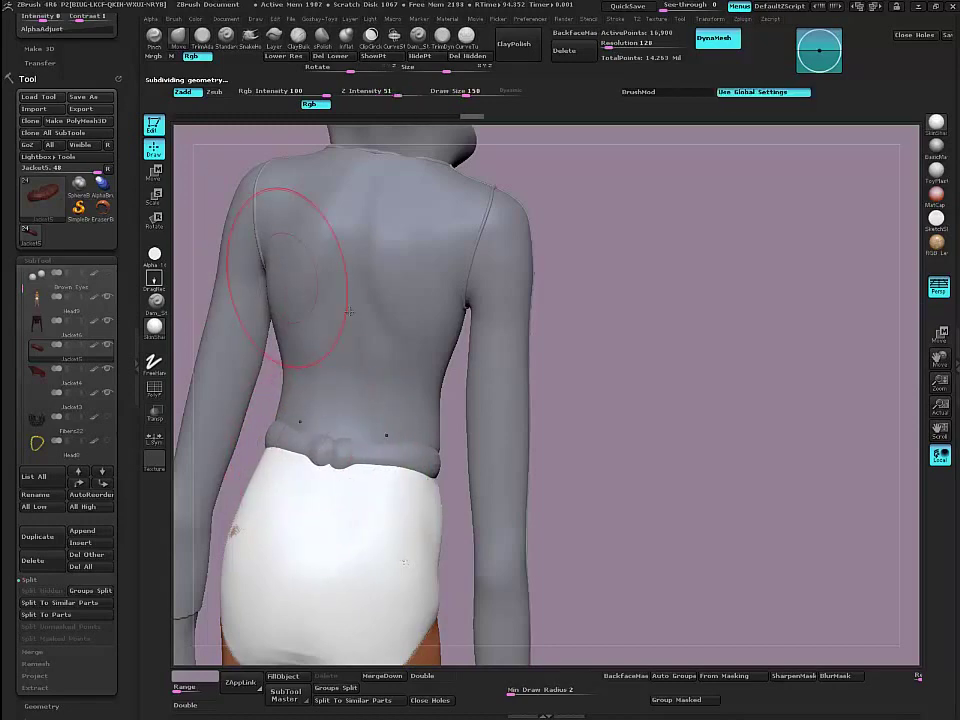
drag(641, 451, 560, 440)
ctrl+drag(624, 430, 682, 535)
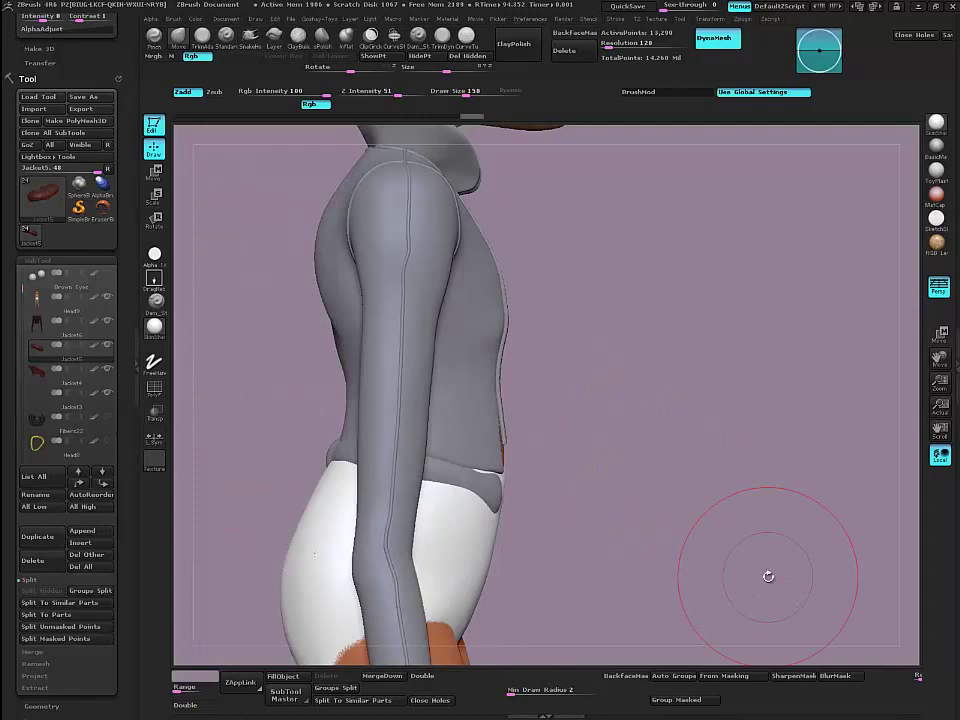
Step: Reshape the waistband around the back, sides and front ends with the Move brush so it hugs the jacket's hem
drag(285, 418, 410, 424)
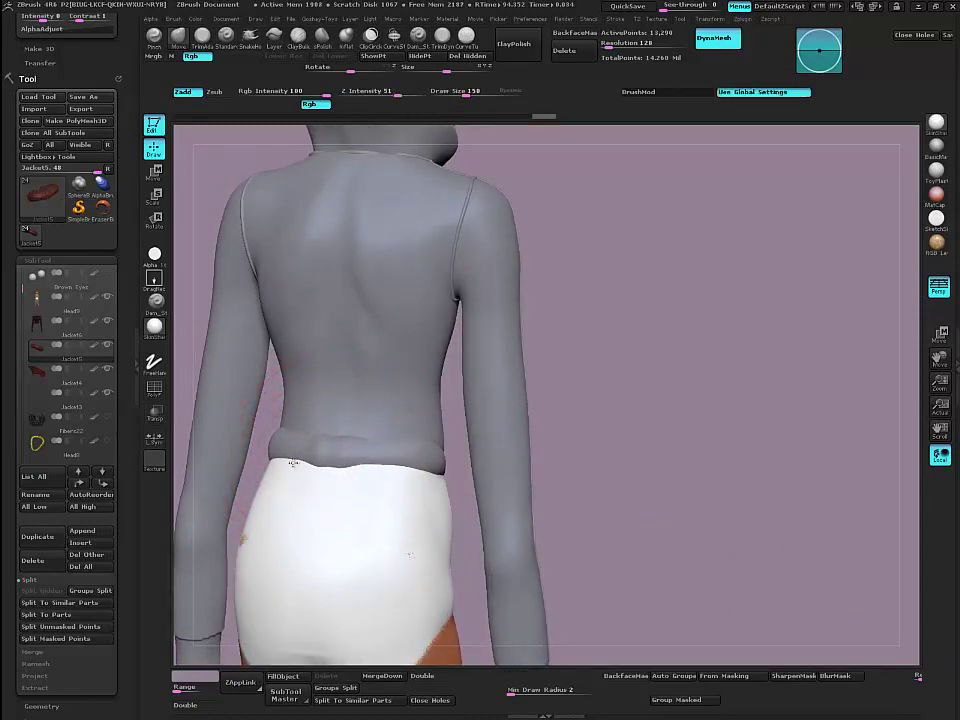
drag(590, 440, 476, 484)
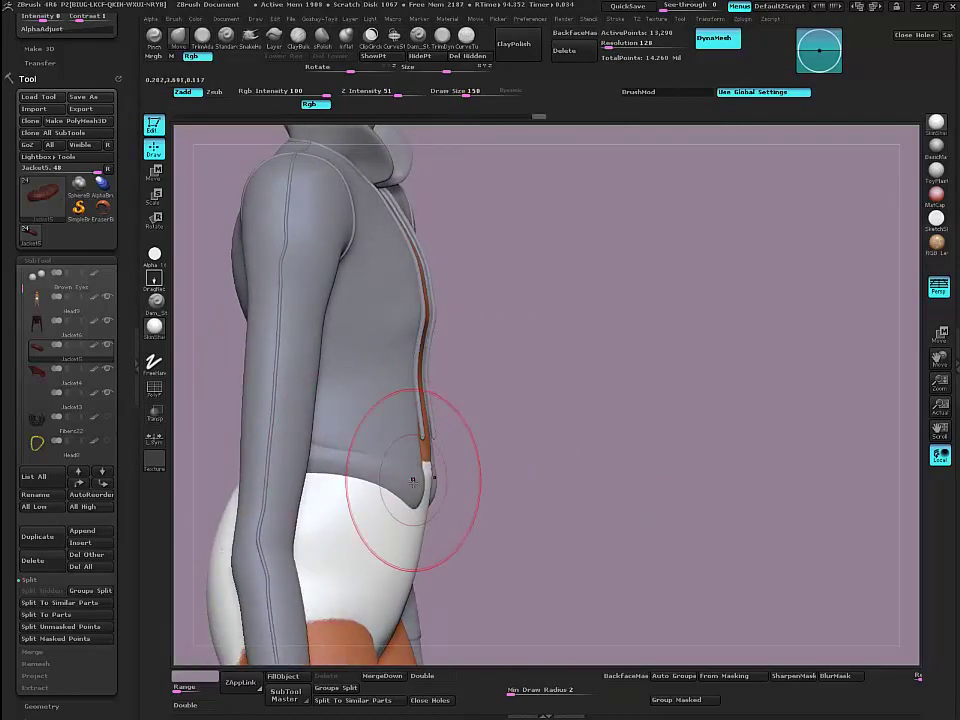
drag(202, 402, 321, 482)
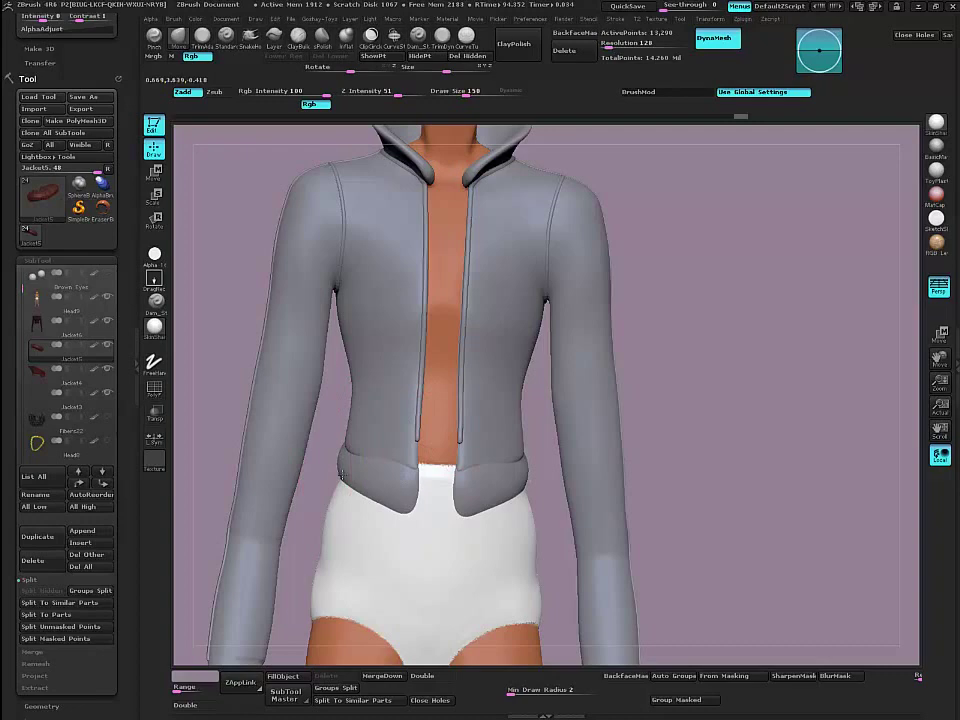
drag(231, 381, 240, 493)
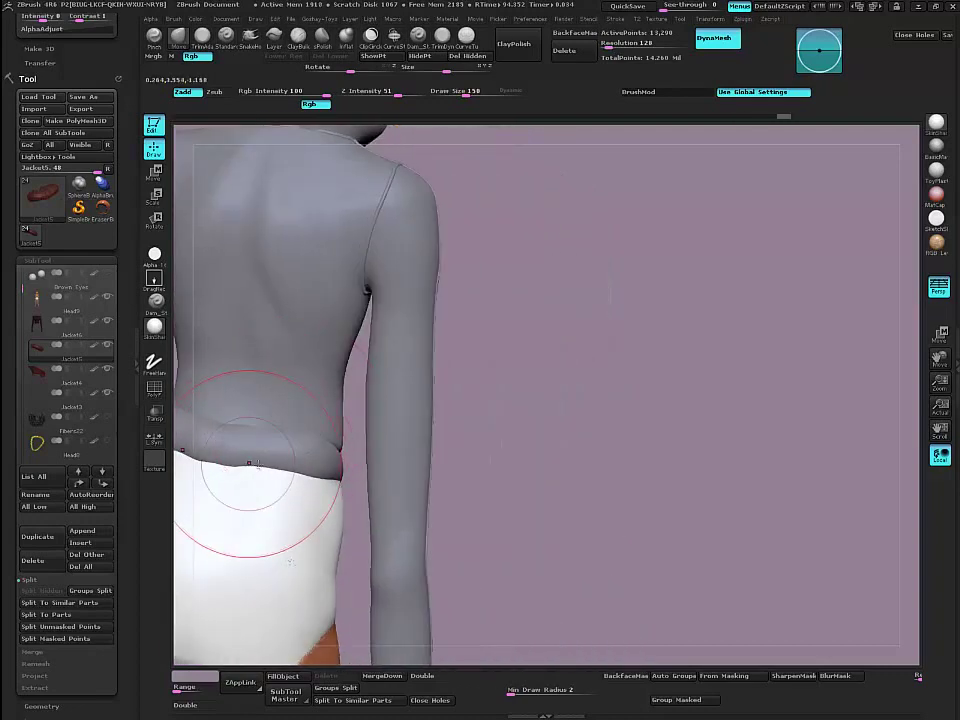
shift+drag(538, 522, 846, 504)
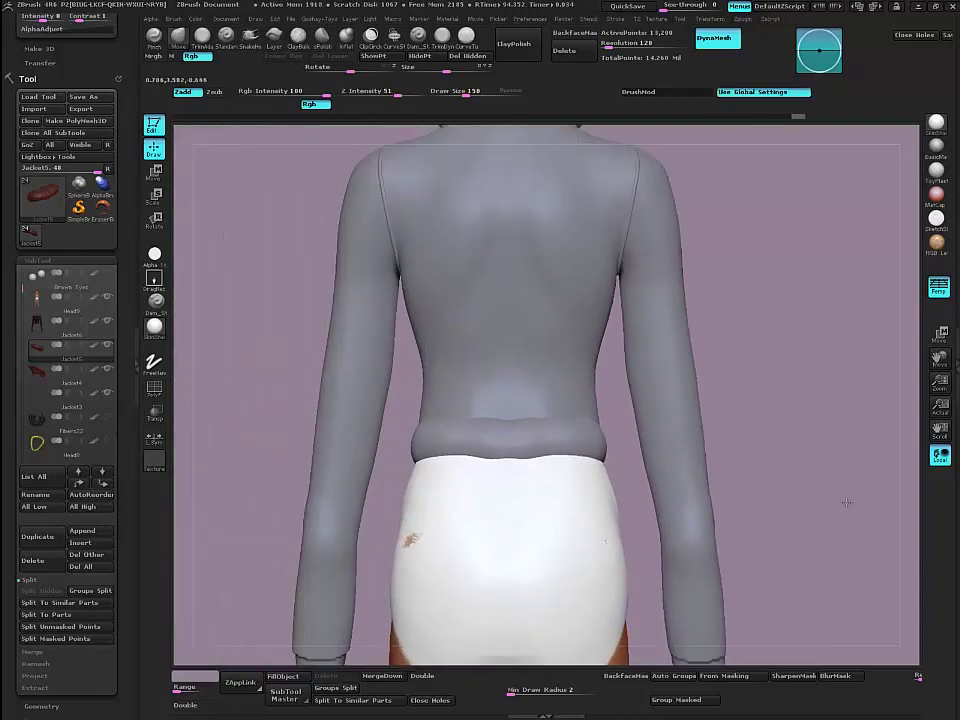
mouse_move(273, 448)
alt+mouse_down()
mouse_move(294, 469)
mouse_move(381, 469)
alt+mouse_up()
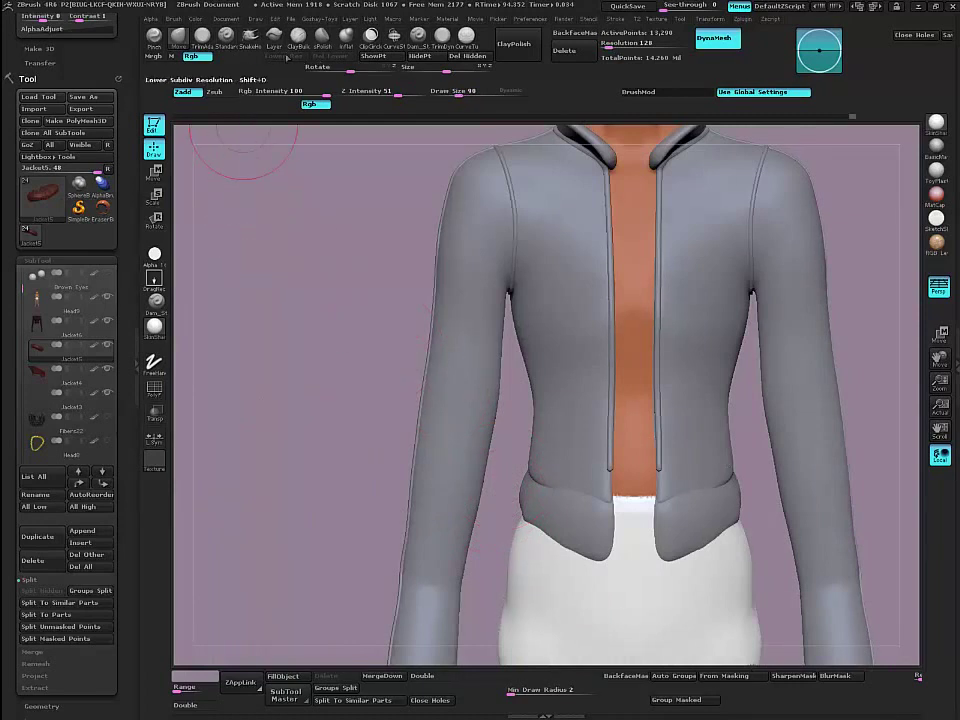
Step: Flatten the waistband's front panels with the hPolish brush and subdivide the waistband twice
click(322, 38)
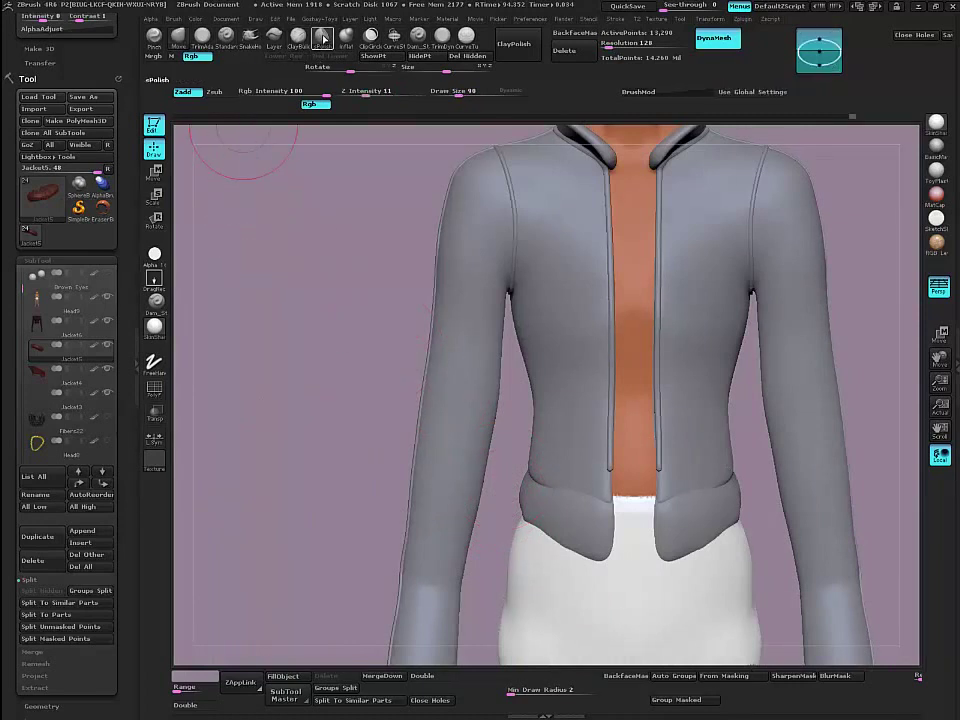
drag(572, 521, 580, 523)
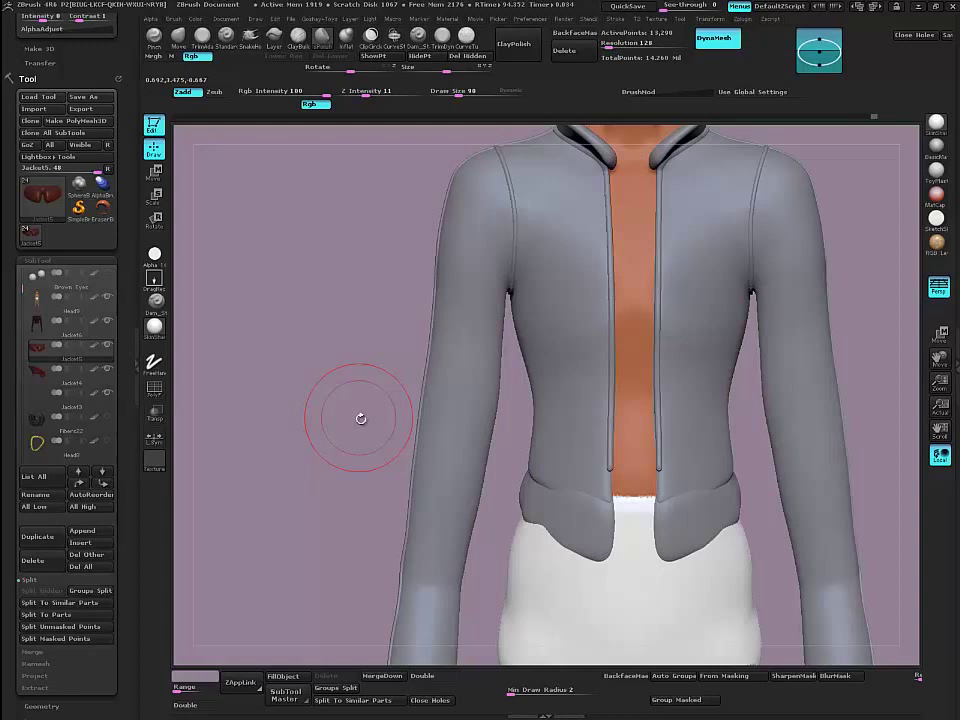
key(ctrl+d)
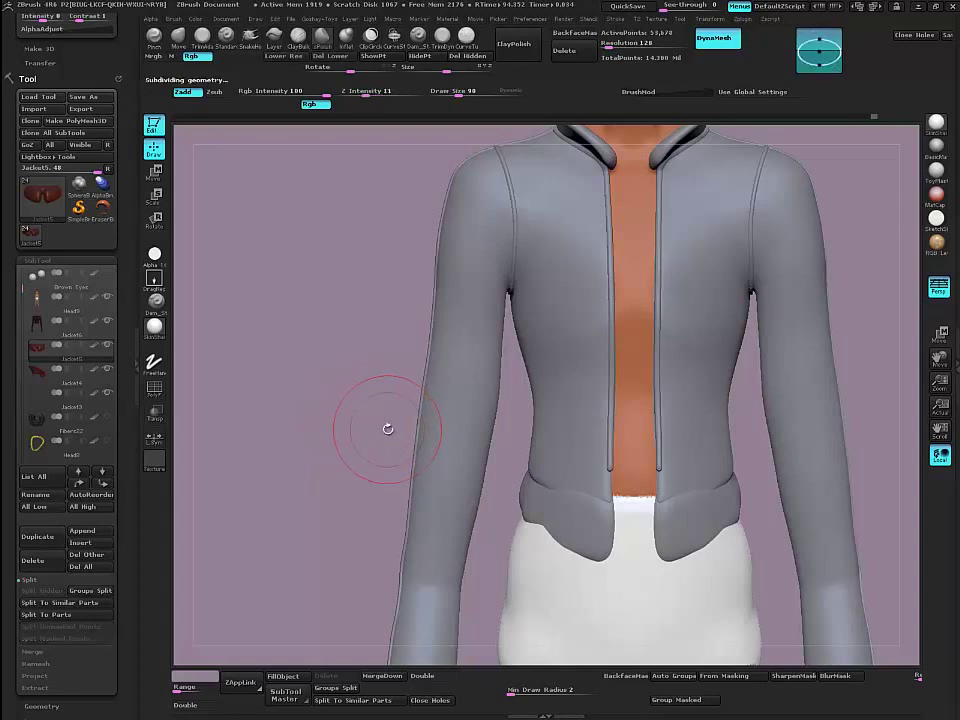
key(ctrl+d)
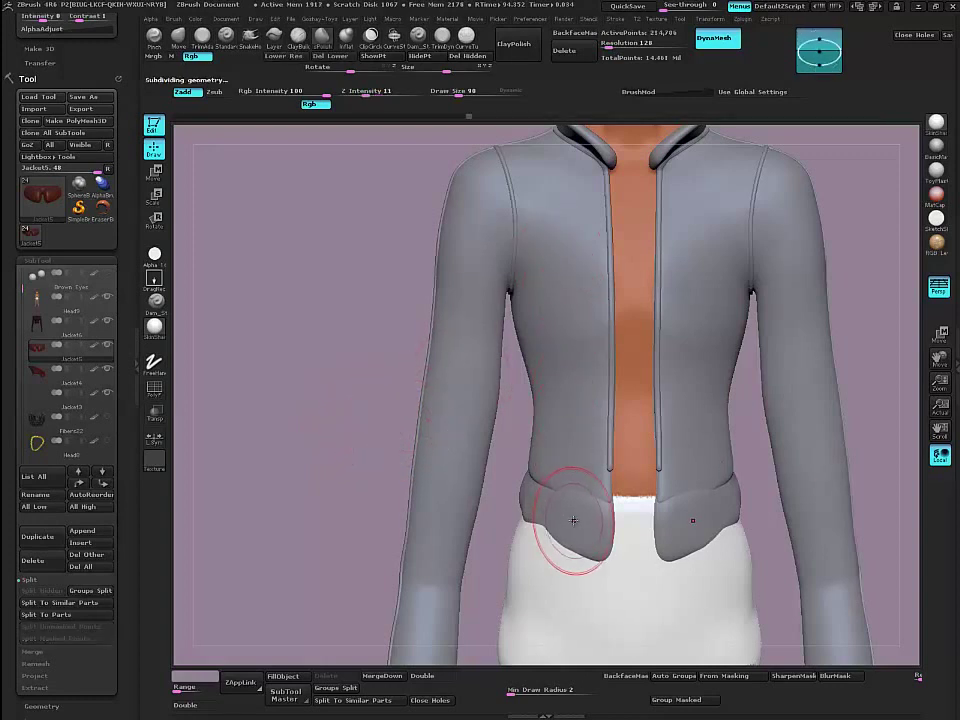
Step: Even out the waistband's lower edge at the sides and front with the Move brush at draw size 90
mouse_move(364, 418)
mouse_down()
mouse_move(401, 432)
mouse_move(480, 493)
mouse_up()
drag(441, 456, 337, 446)
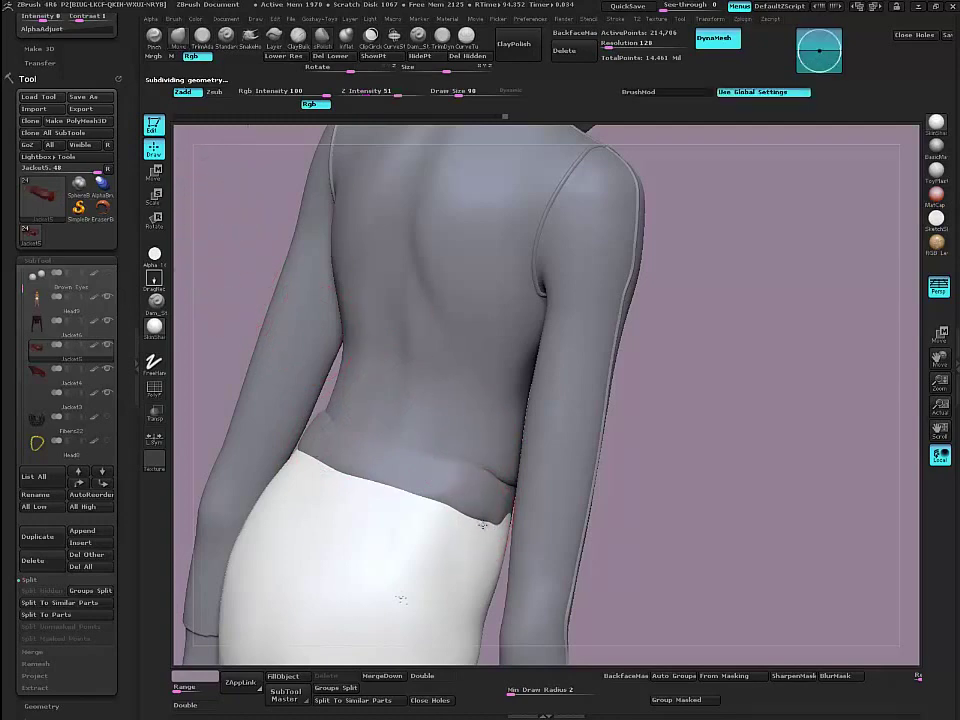
mouse_move(497, 522)
mouse_down()
mouse_move(607, 597)
mouse_move(545, 580)
mouse_up()
drag(523, 536, 522, 543)
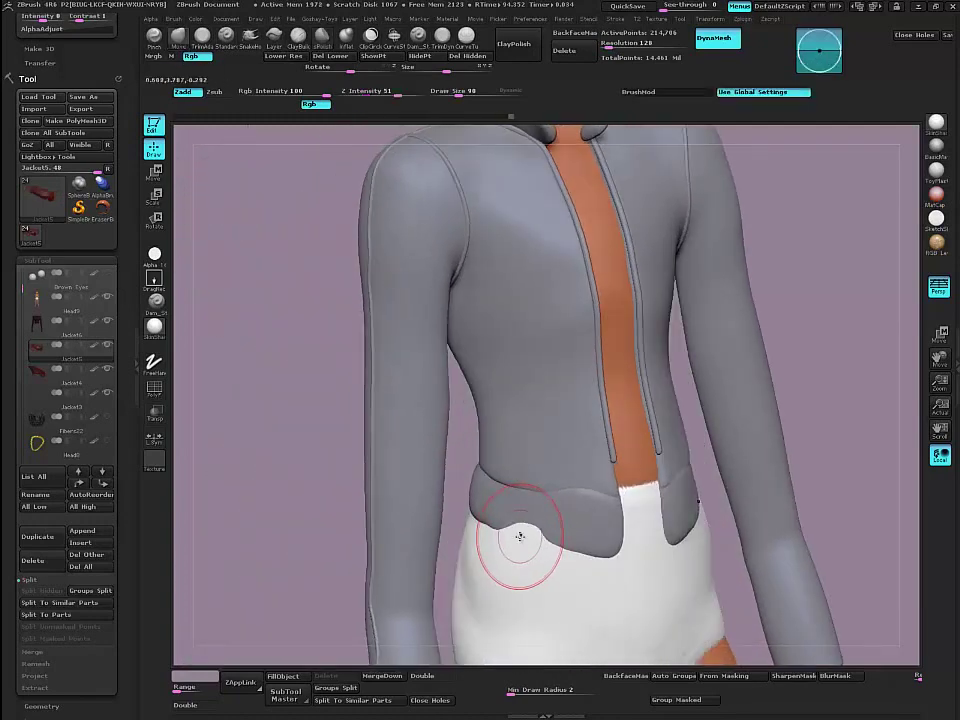
drag(322, 432, 215, 438)
mouse_move(513, 529)
mouse_down()
mouse_move(520, 545)
mouse_move(544, 551)
mouse_up()
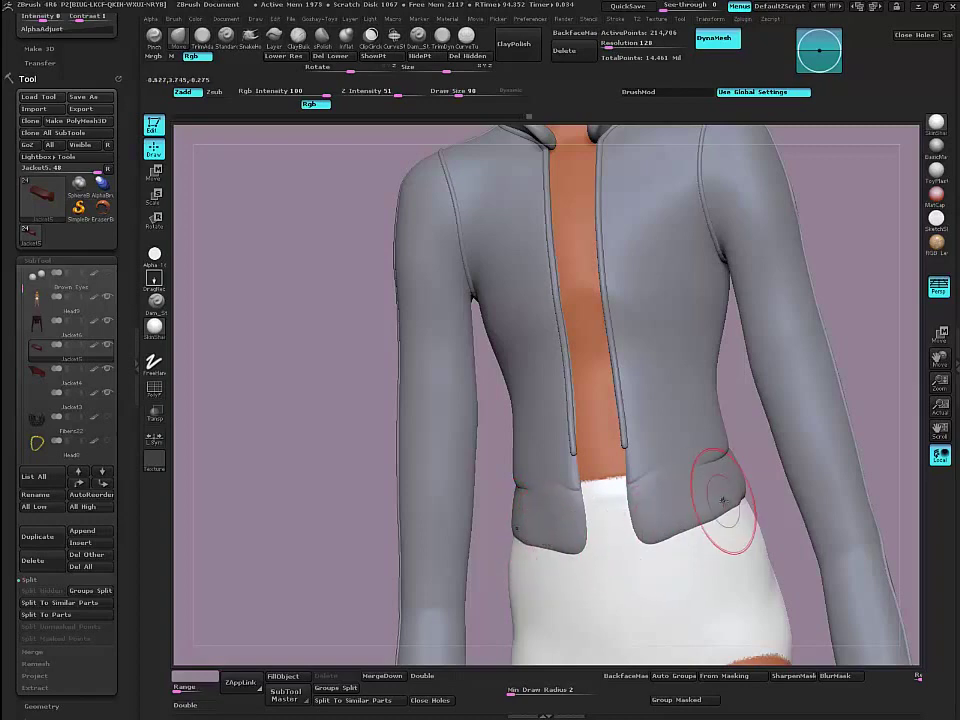
drag(727, 501, 732, 500)
Step: Smooth the waistband's surface and lower edge along the side and around to the back
mouse_move(759, 452)
mouse_down()
mouse_move(746, 499)
mouse_move(714, 512)
mouse_up()
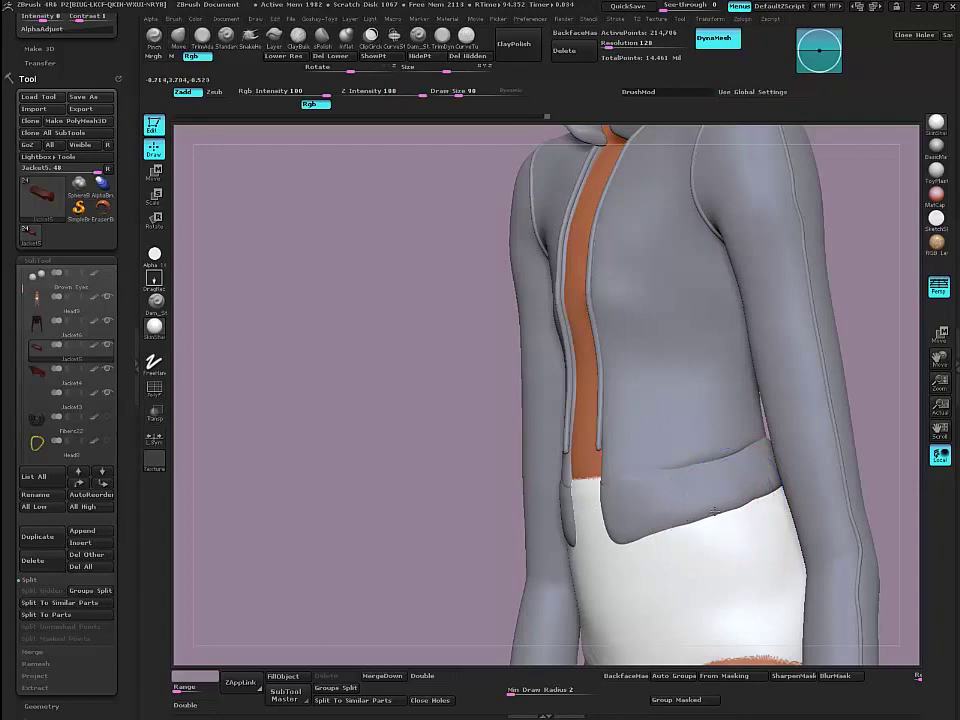
drag(429, 422, 540, 515)
drag(456, 437, 407, 493)
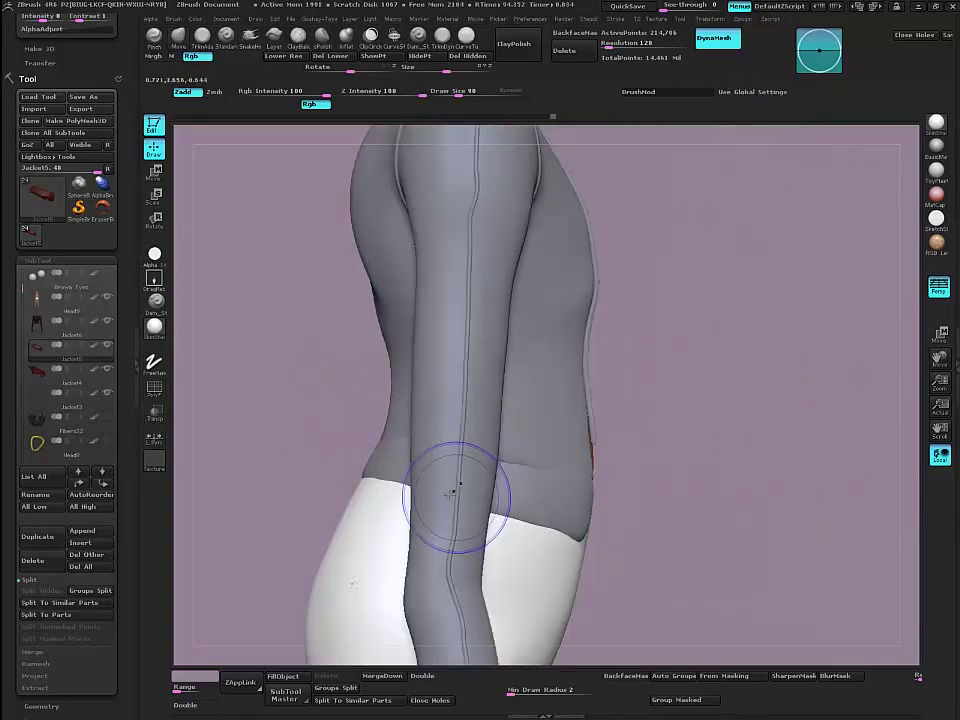
drag(350, 398, 365, 375)
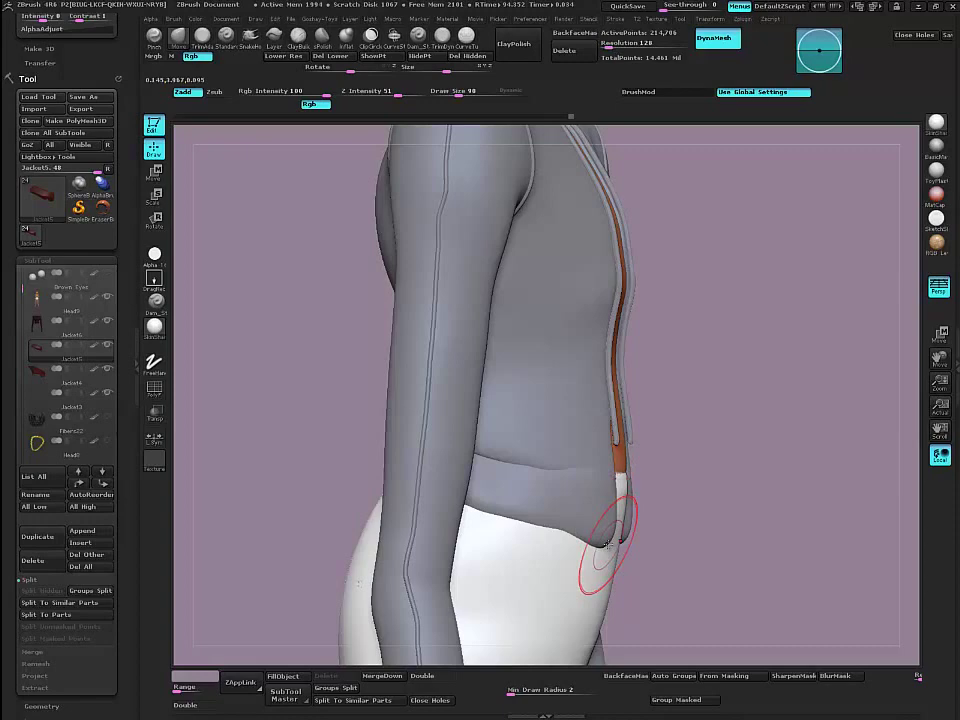
Step: Refine and smooth the waistband's front corners and lower edge, and switch to the hPolish brush
mouse_move(608, 545)
mouse_down()
mouse_move(677, 561)
mouse_move(621, 531)
mouse_up()
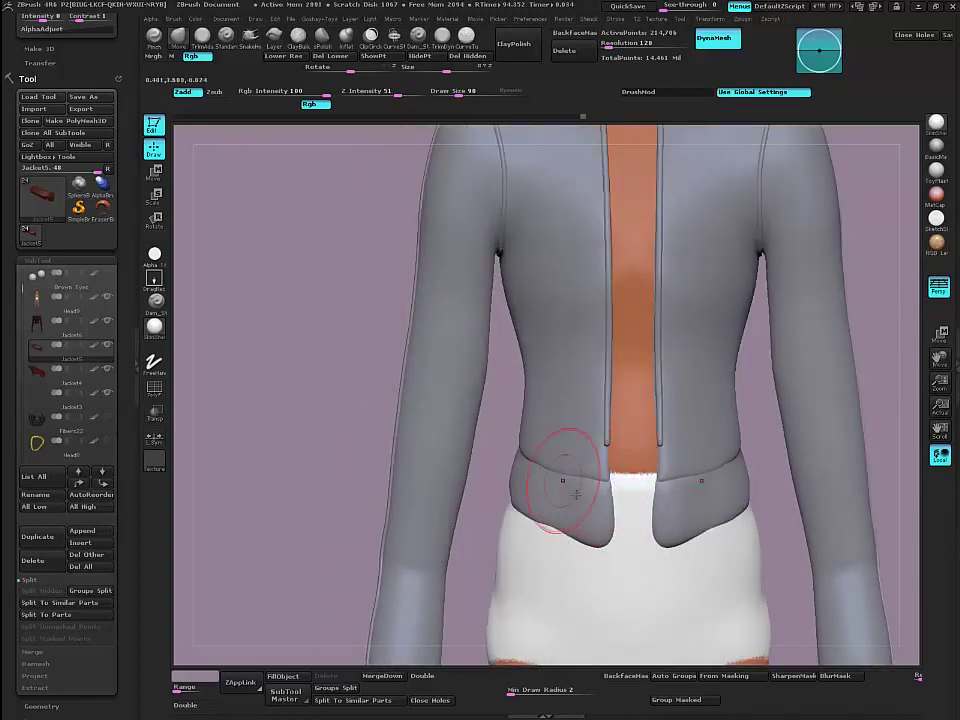
shift+drag(576, 495, 606, 514)
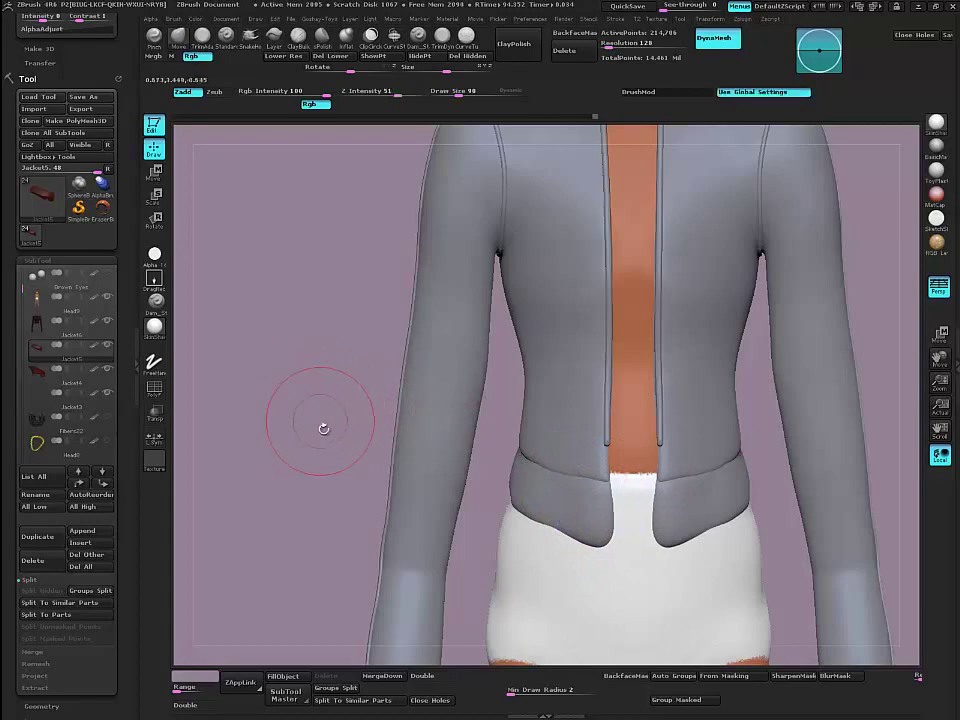
drag(322, 425, 258, 275)
drag(409, 477, 480, 610)
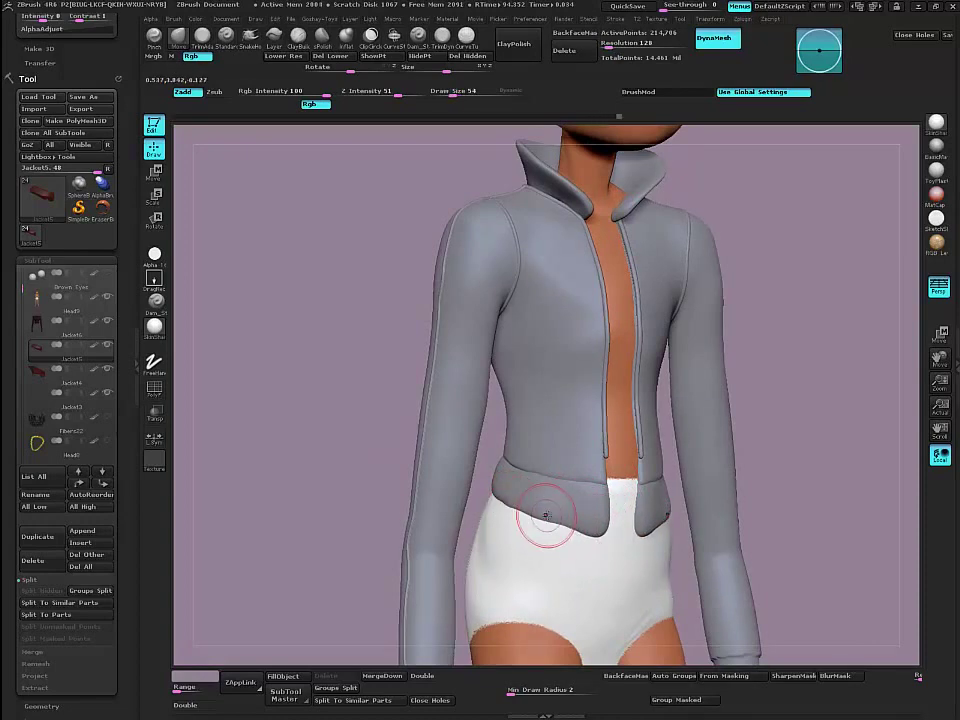
drag(373, 431, 332, 419)
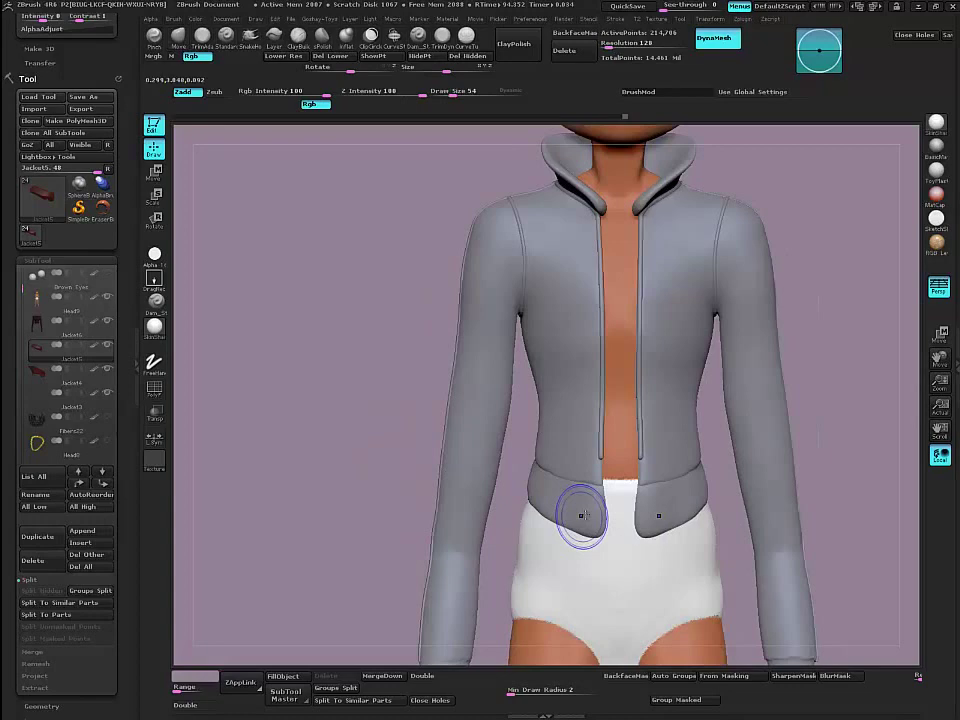
shift+drag(527, 480, 529, 488)
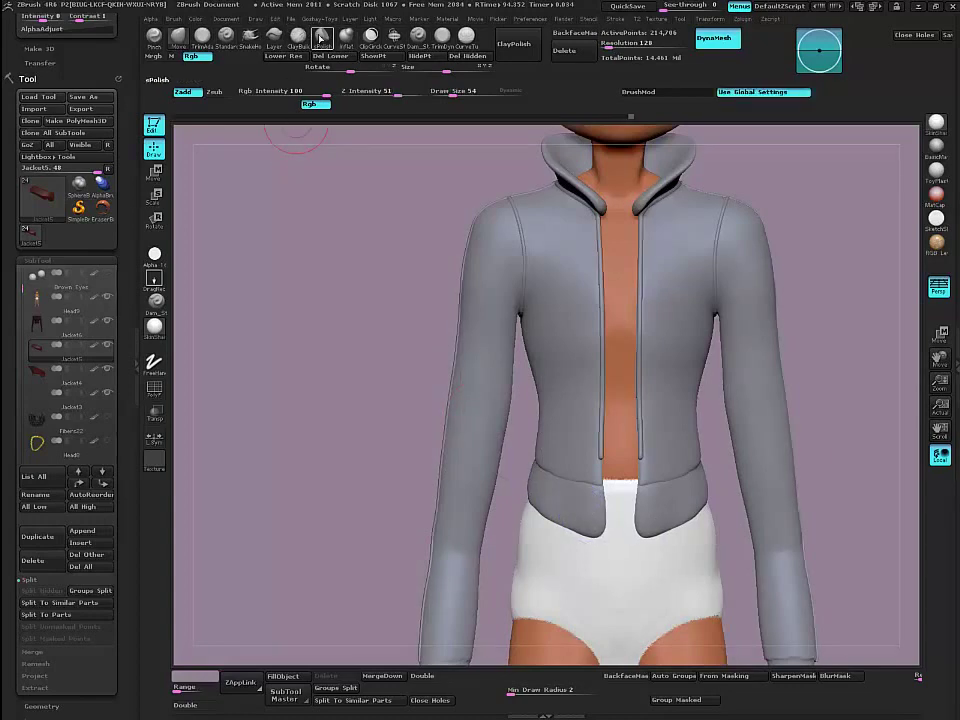
click(321, 38)
key(b)
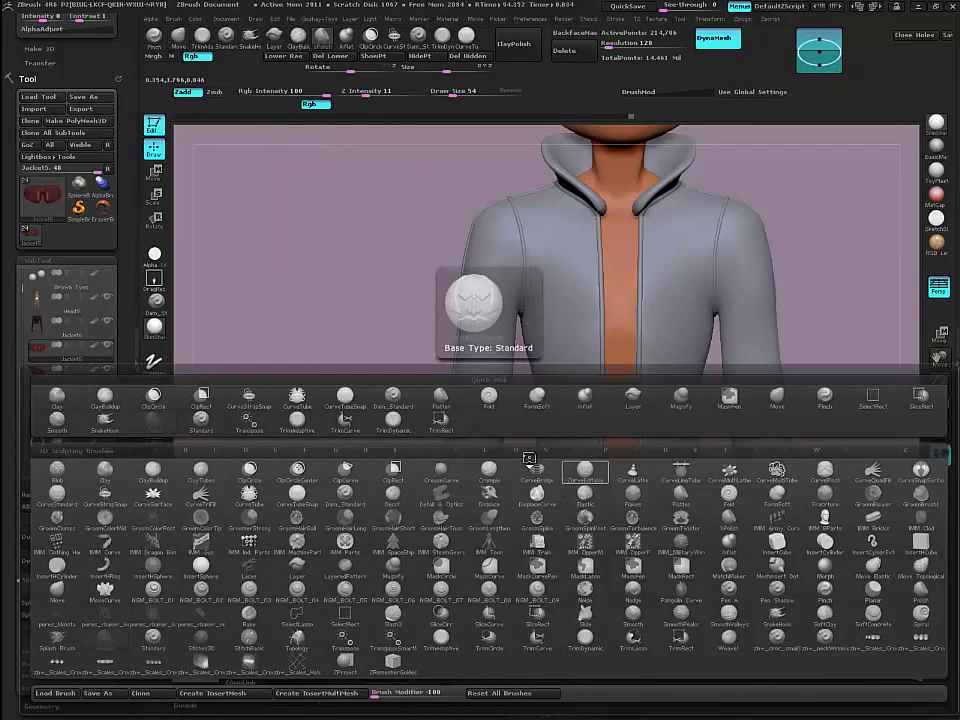
key(p)
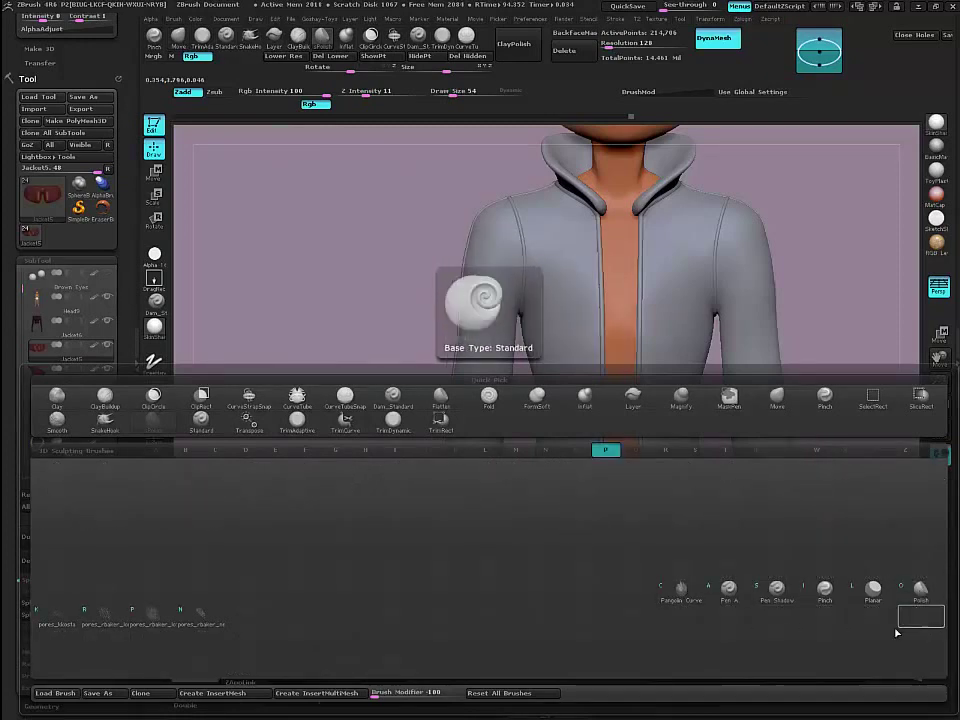
key(Escape)
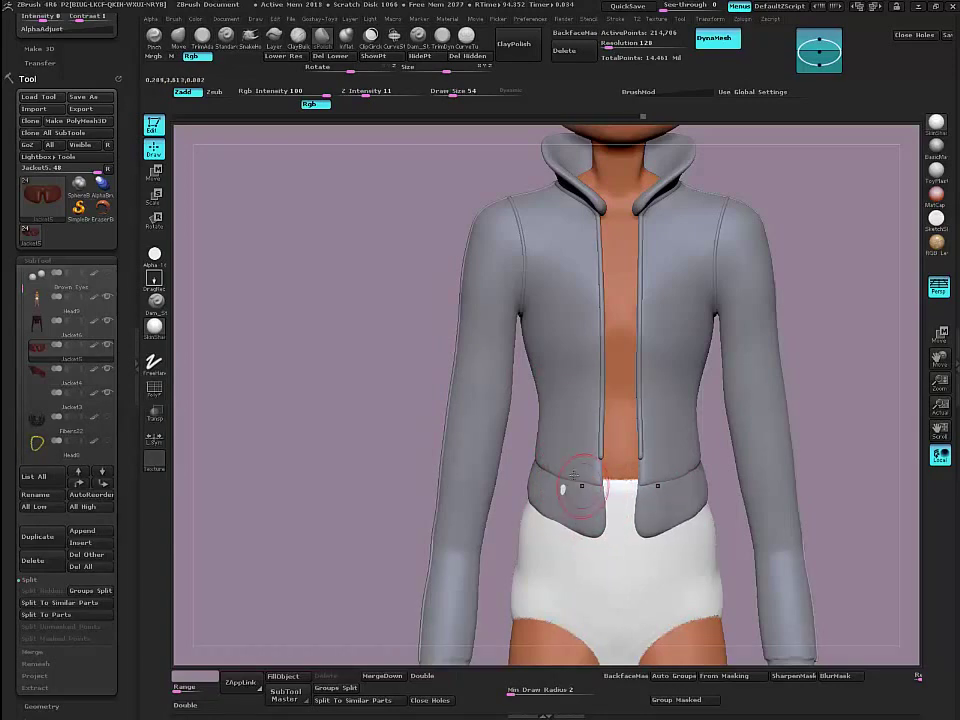
Step: Polish the waistband's front panels and back surface with the hPolish brush at draw size 54
drag(309, 408, 503, 479)
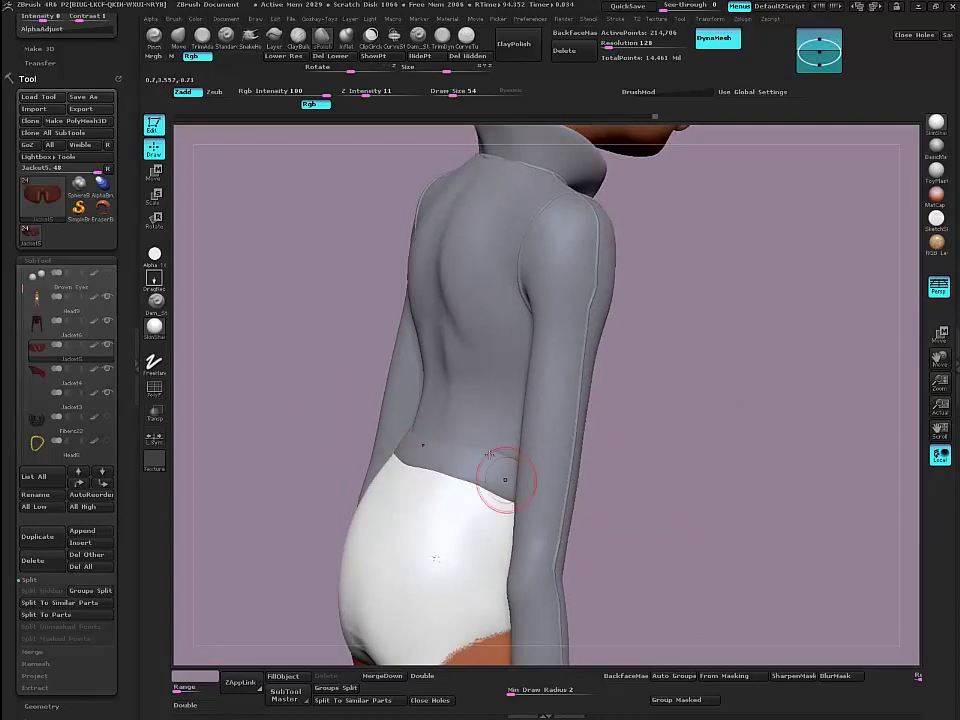
mouse_move(375, 385)
mouse_down()
mouse_move(251, 366)
mouse_move(253, 352)
mouse_move(266, 356)
mouse_up()
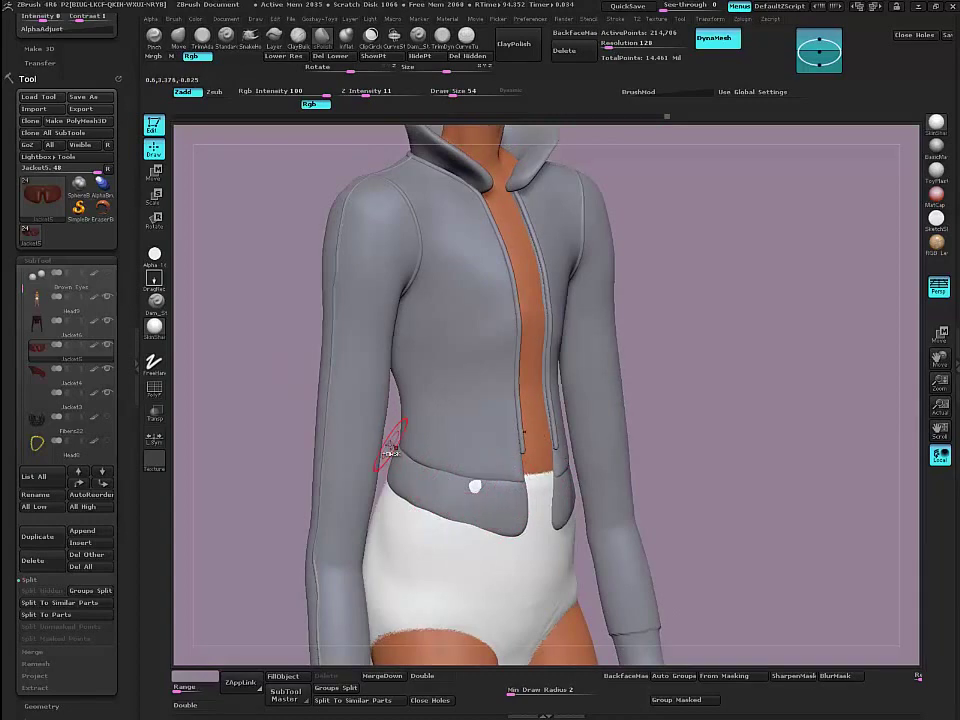
drag(261, 386, 317, 456)
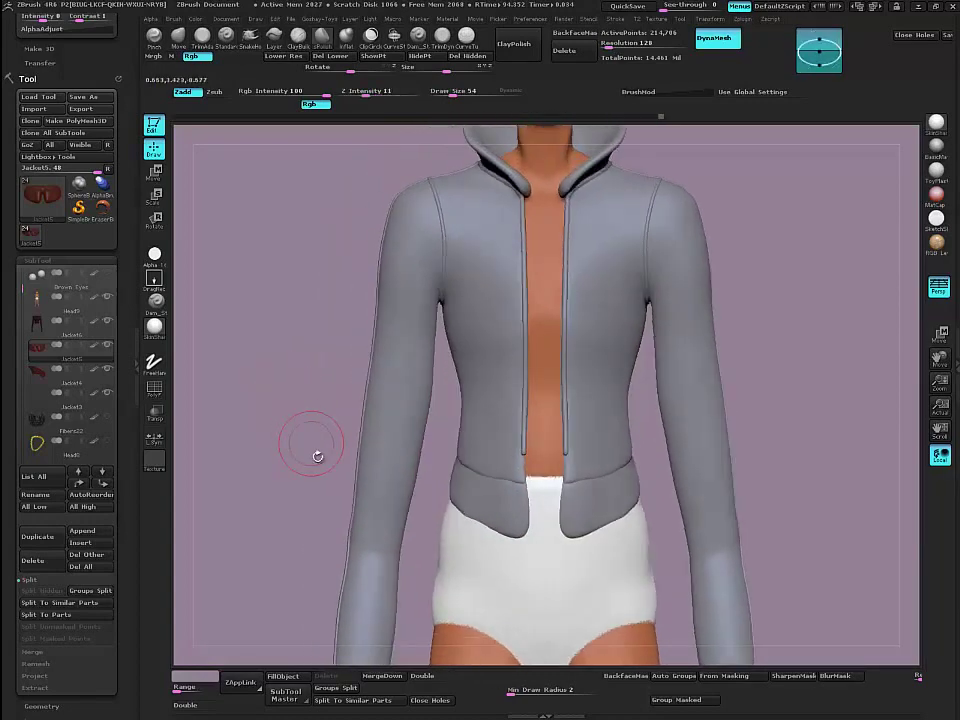
Step: Choose the vertically striped Alpha 30 and dock the alpha settings in the side tray for detailing the waistband
click(151, 19)
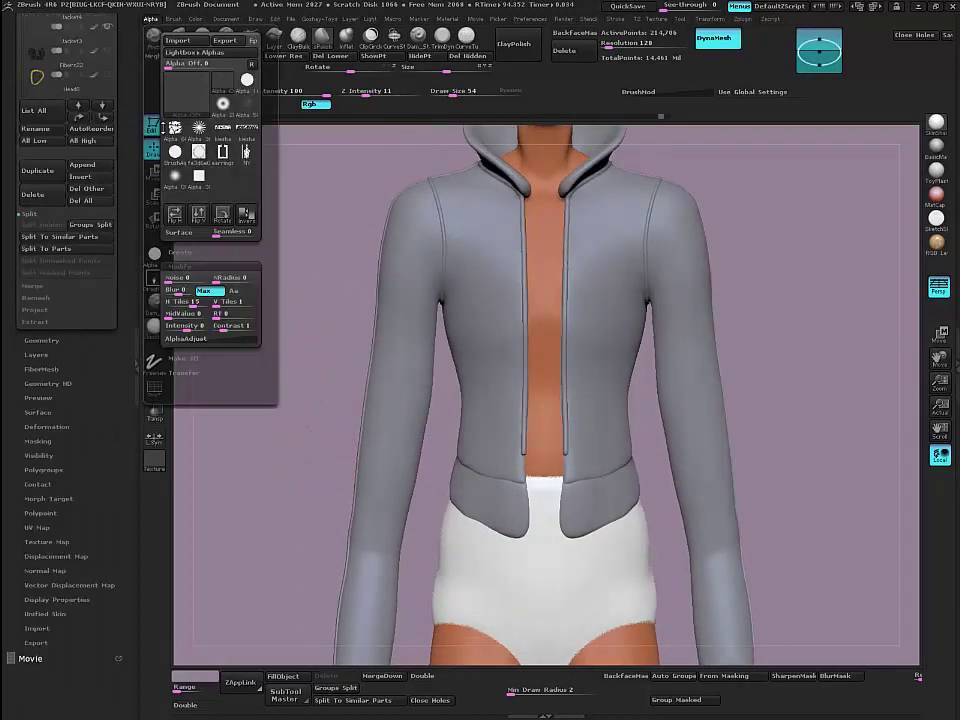
click(198, 176)
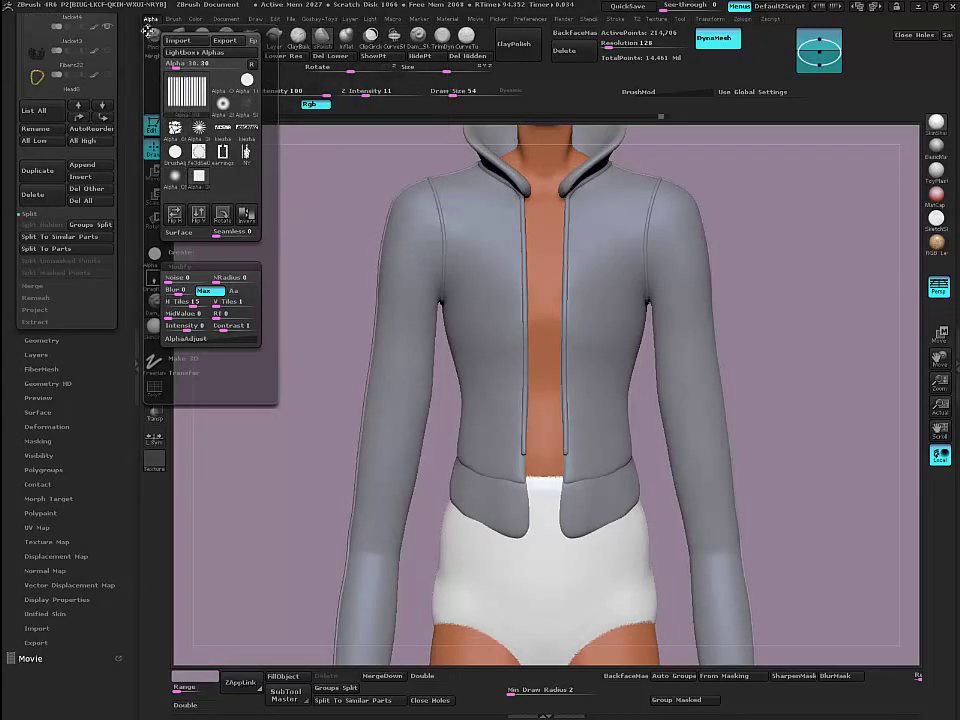
drag(148, 31, 22, 96)
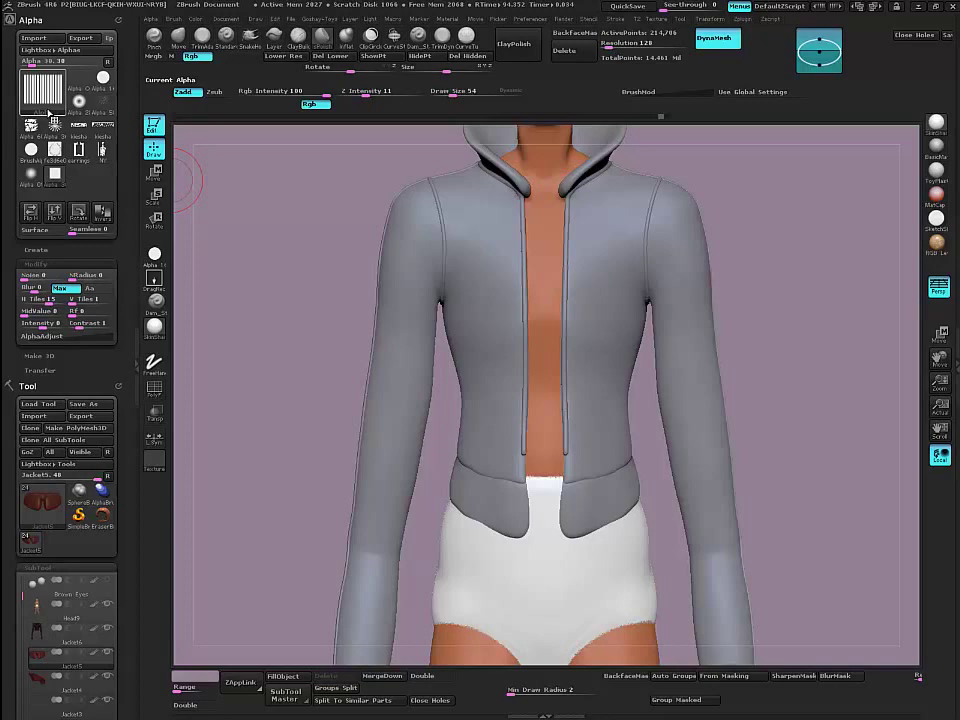
drag(258, 402, 288, 485)
mouse_move(220, 480)
alt+mouse_down()
mouse_move(306, 452)
mouse_move(404, 515)
mouse_move(547, 533)
alt+mouse_up()
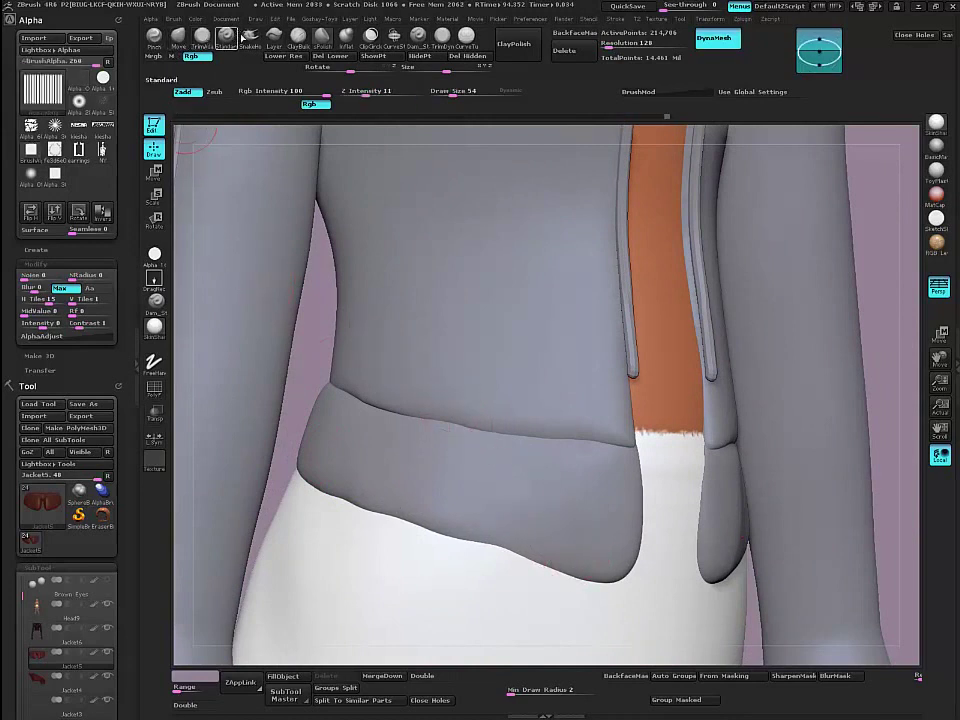
Step: Try stamping the striped alpha onto the waistband's front panel at Z intensity 25, and undo the trial strokes
click(178, 36)
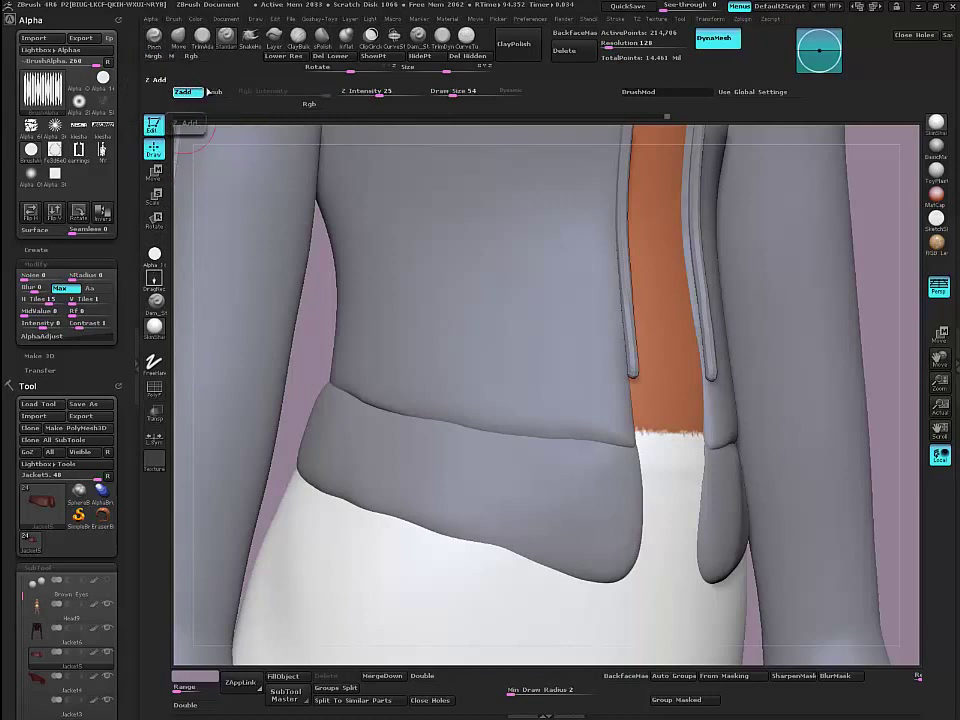
drag(562, 495, 554, 563)
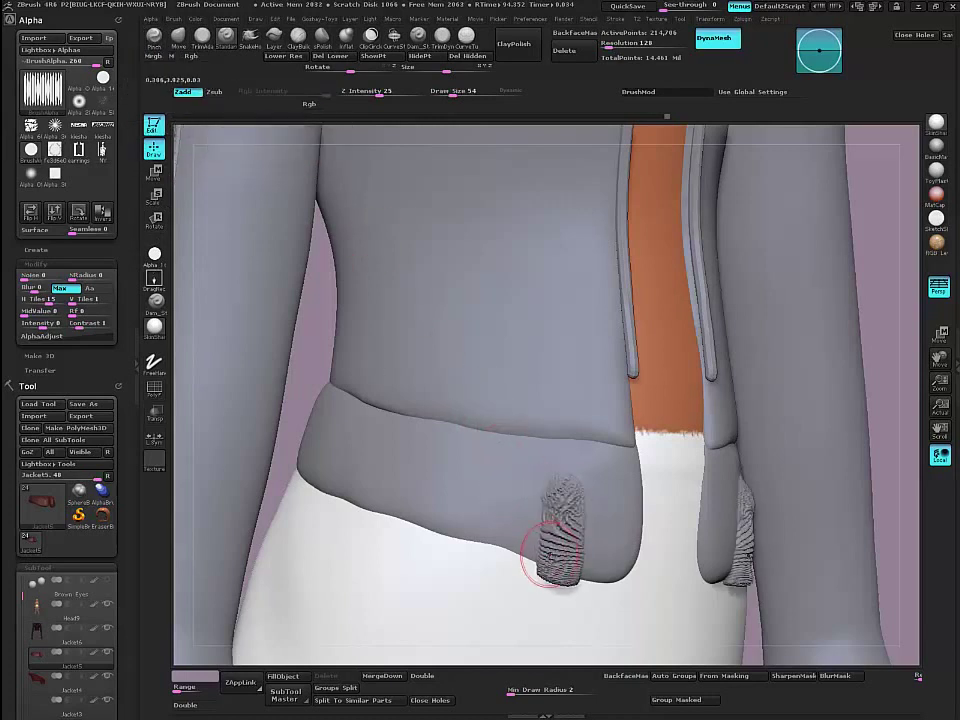
key(ctrl+z)
click(154, 280)
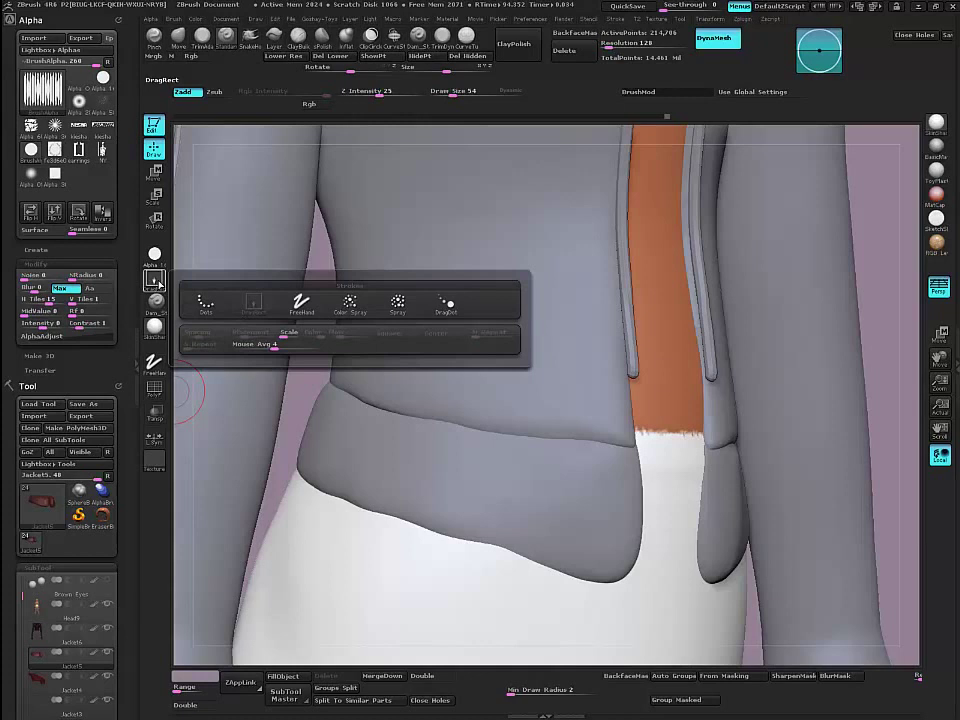
mouse_move(492, 472)
mouse_down()
mouse_move(480, 583)
mouse_move(472, 581)
mouse_up()
key(ctrl+z)
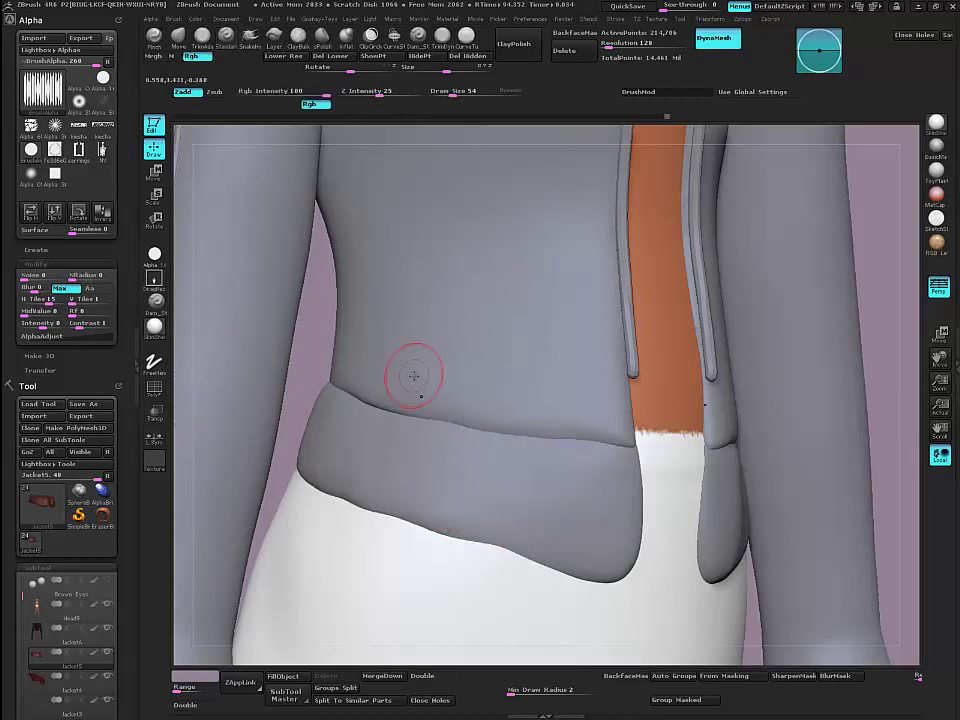
Step: Set the brush's Z intensity to 10 and subdivide the waistband mesh once
drag(379, 93, 368, 93)
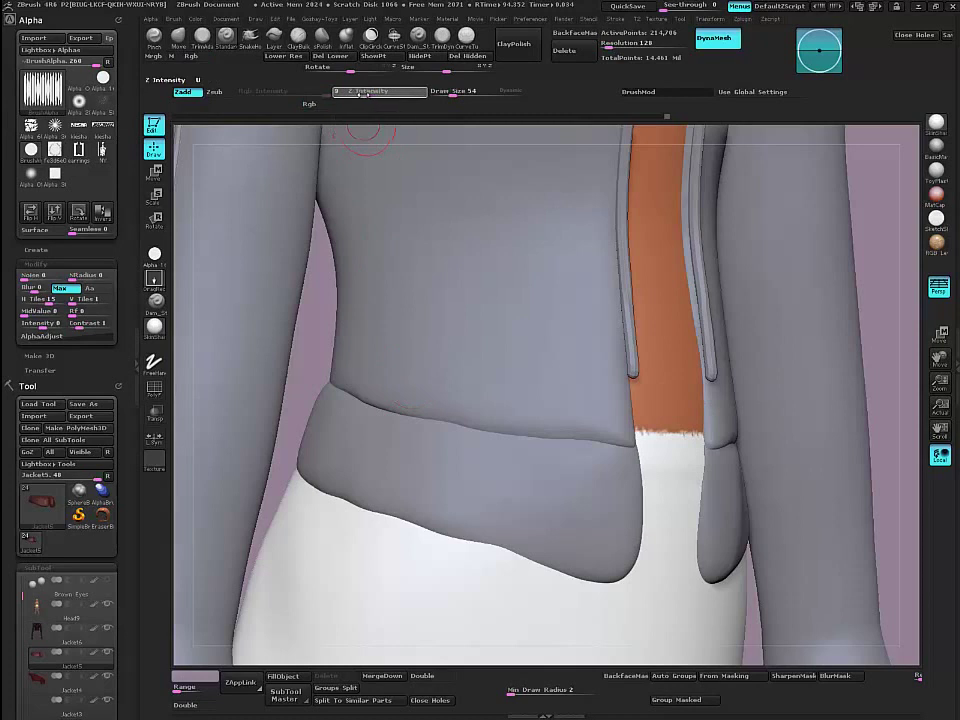
drag(582, 502, 577, 604)
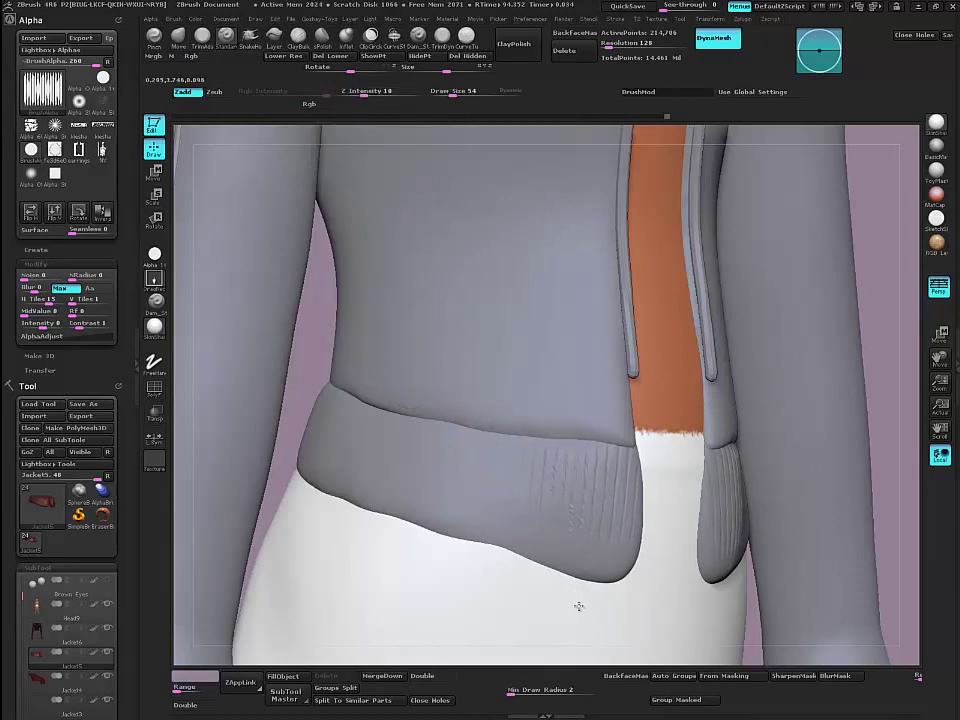
drag(302, 366, 273, 364)
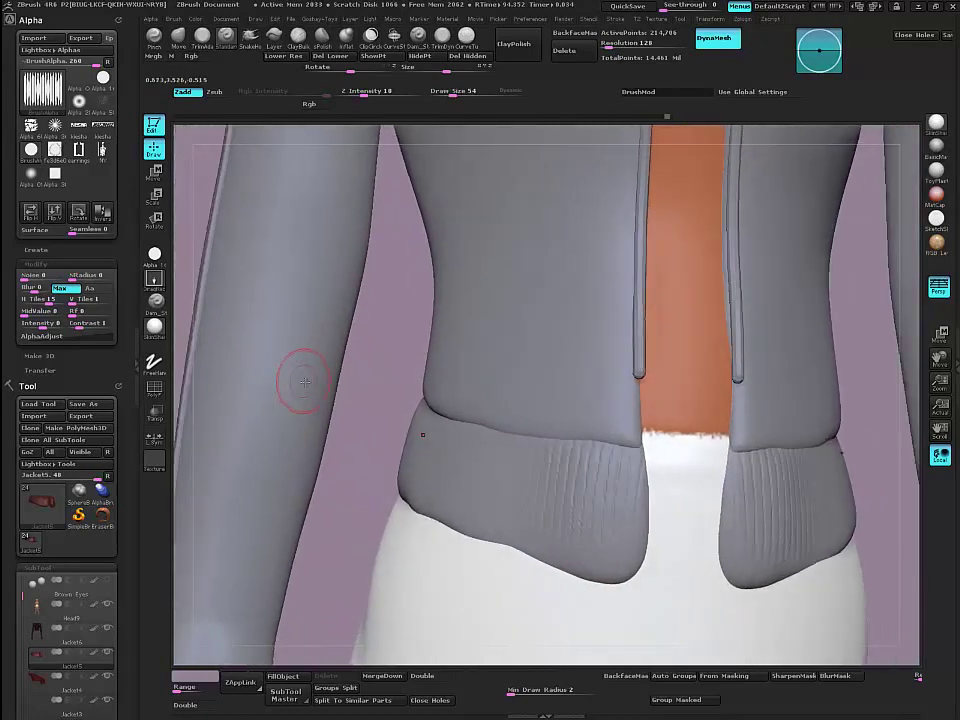
key(ctrl+z)
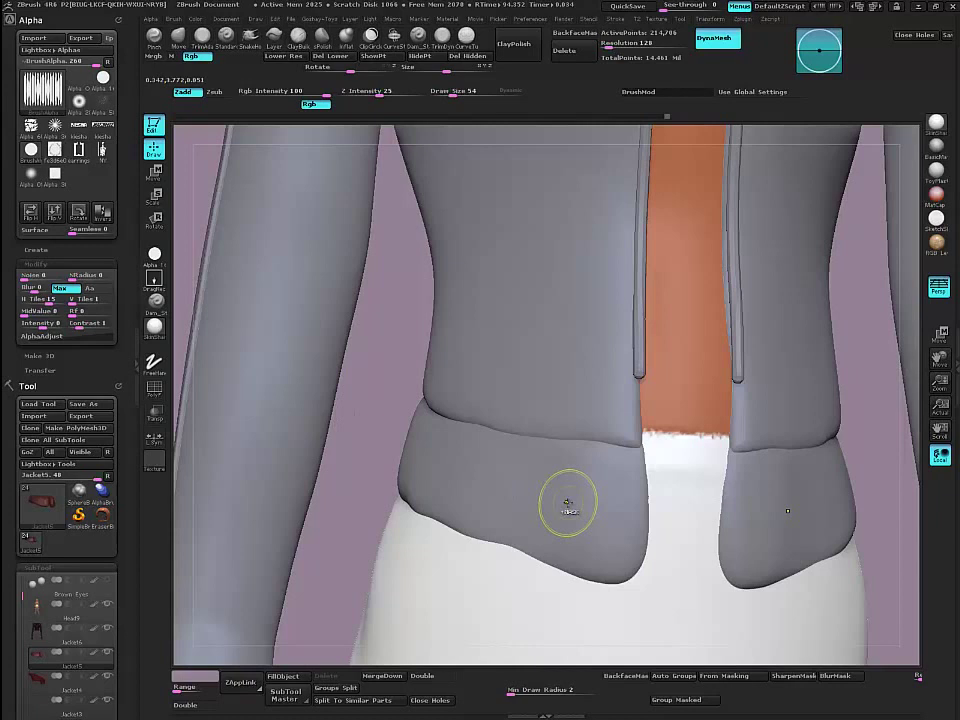
key(ctrl+d)
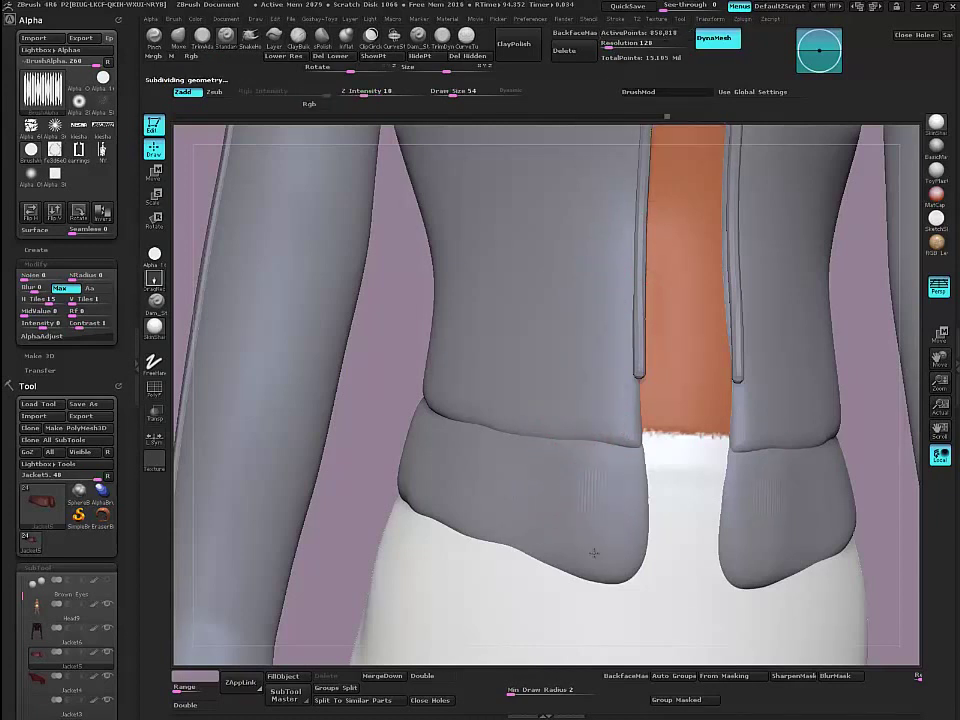
Step: Stamp fine vertical ribbing onto the waistband's front panels with the striped alpha
drag(594, 553, 589, 603)
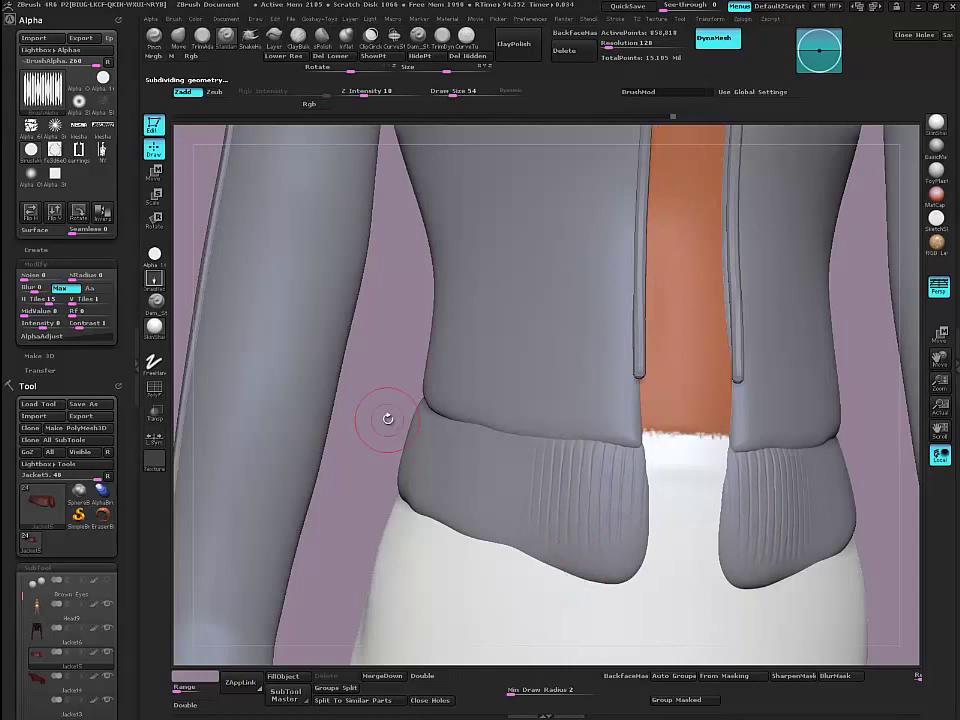
key(ctrl+z)
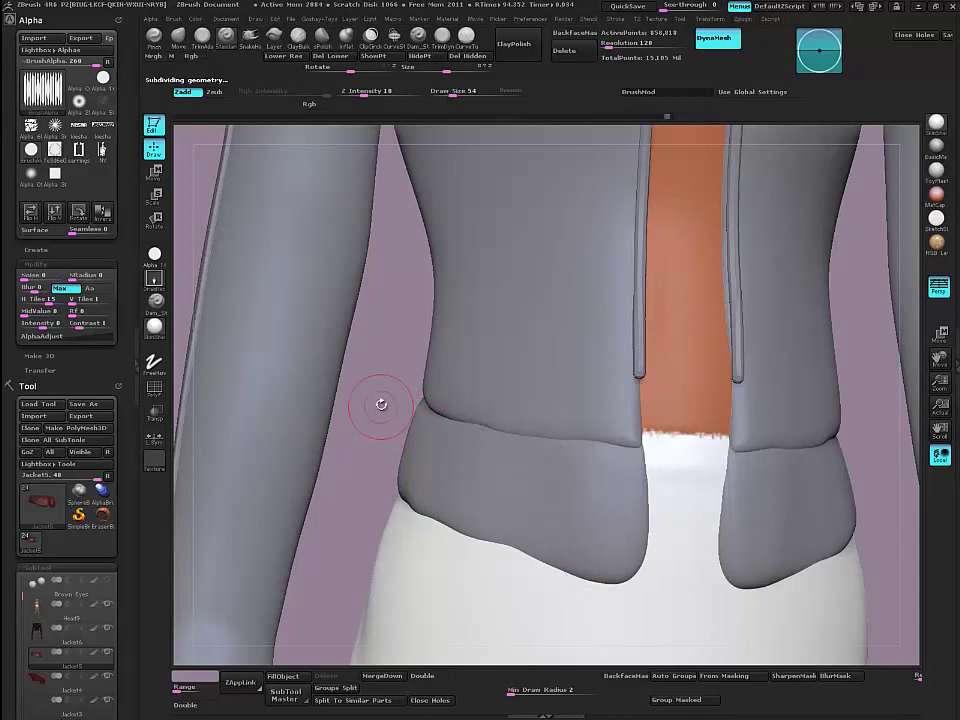
mouse_move(381, 404)
alt+mouse_down()
mouse_move(268, 381)
mouse_move(248, 340)
mouse_move(242, 287)
alt+mouse_up()
drag(592, 473, 590, 656)
alt+drag(264, 353, 266, 396)
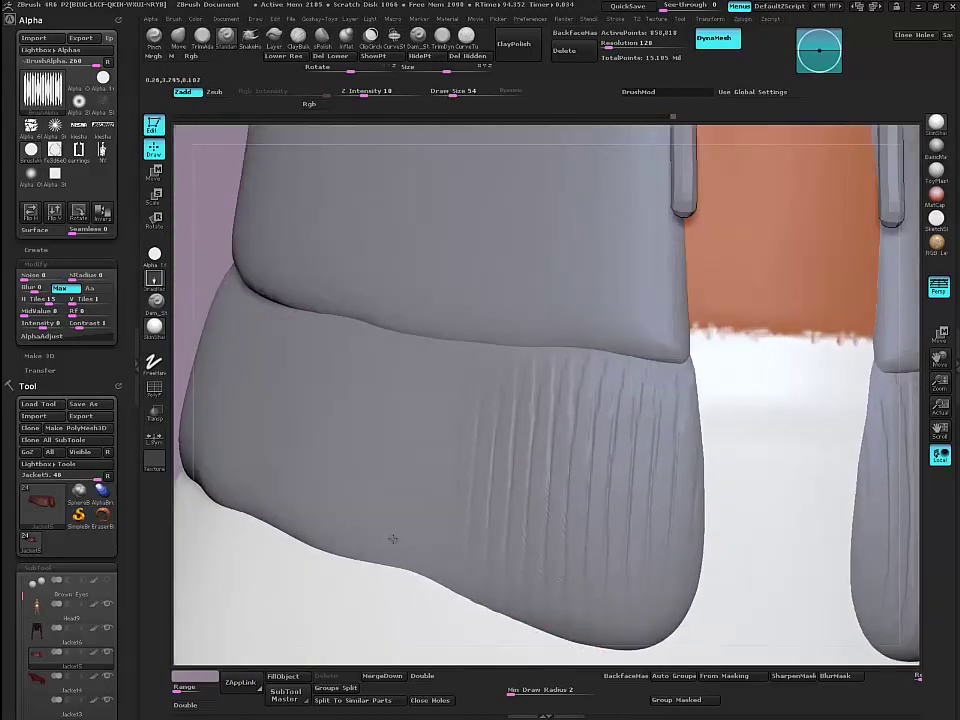
Step: Extend the vertical ribbing from the waistband's front panels along to its sides
mouse_move(214, 229)
alt+mouse_down()
mouse_move(338, 442)
mouse_move(455, 440)
mouse_move(561, 476)
alt+mouse_up()
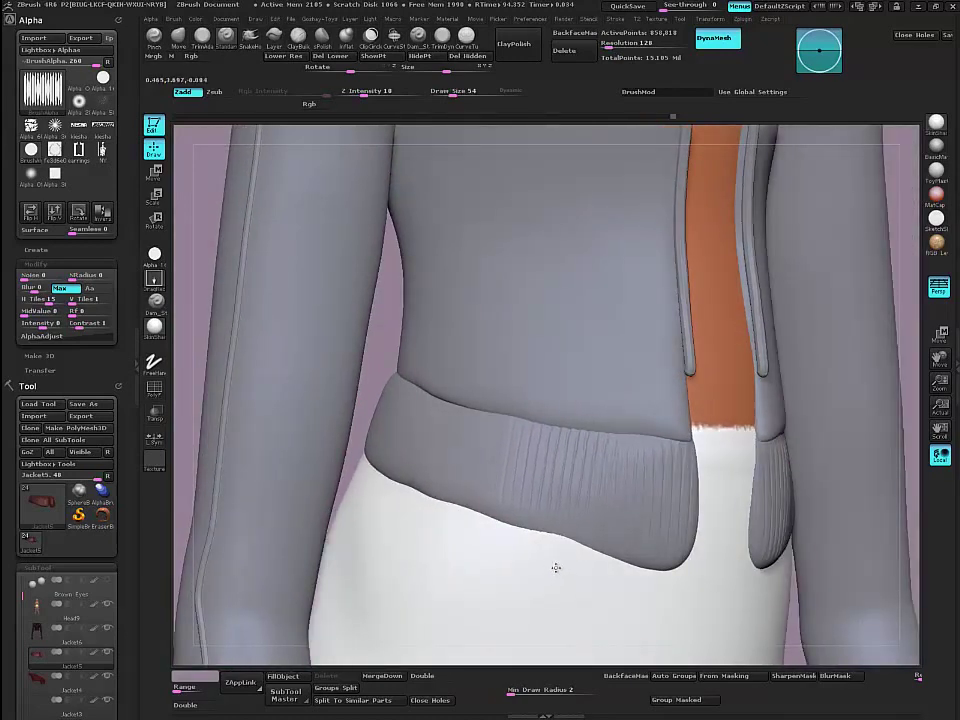
drag(383, 348, 442, 362)
drag(480, 415, 464, 547)
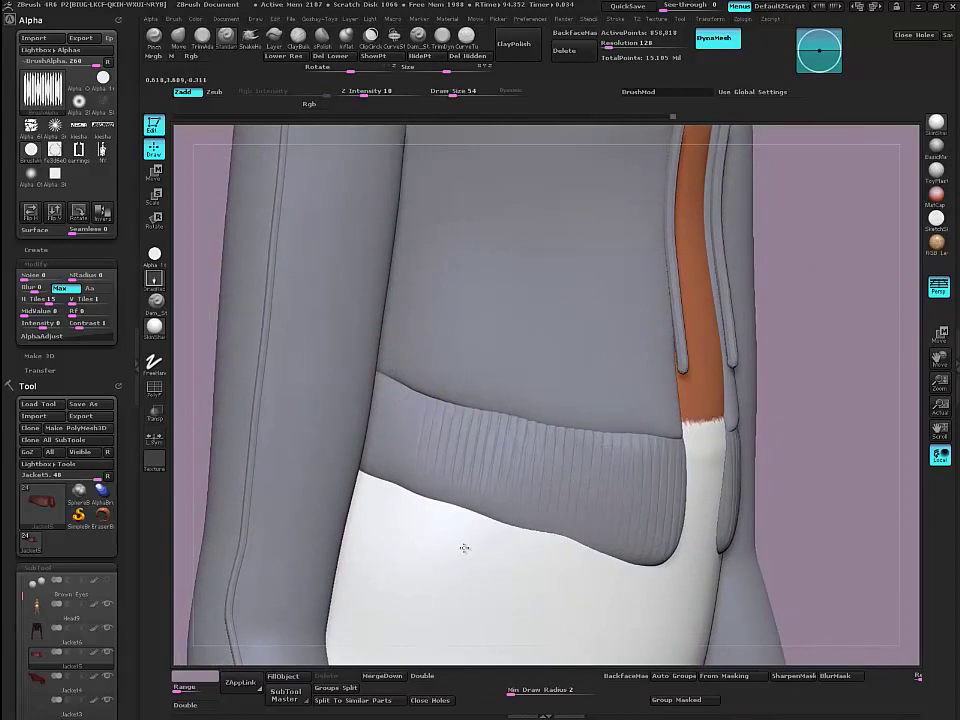
Step: Isolate the waistband subtool and stamp the vertical ribbing around its sides towards the back
drag(199, 296, 131, 309)
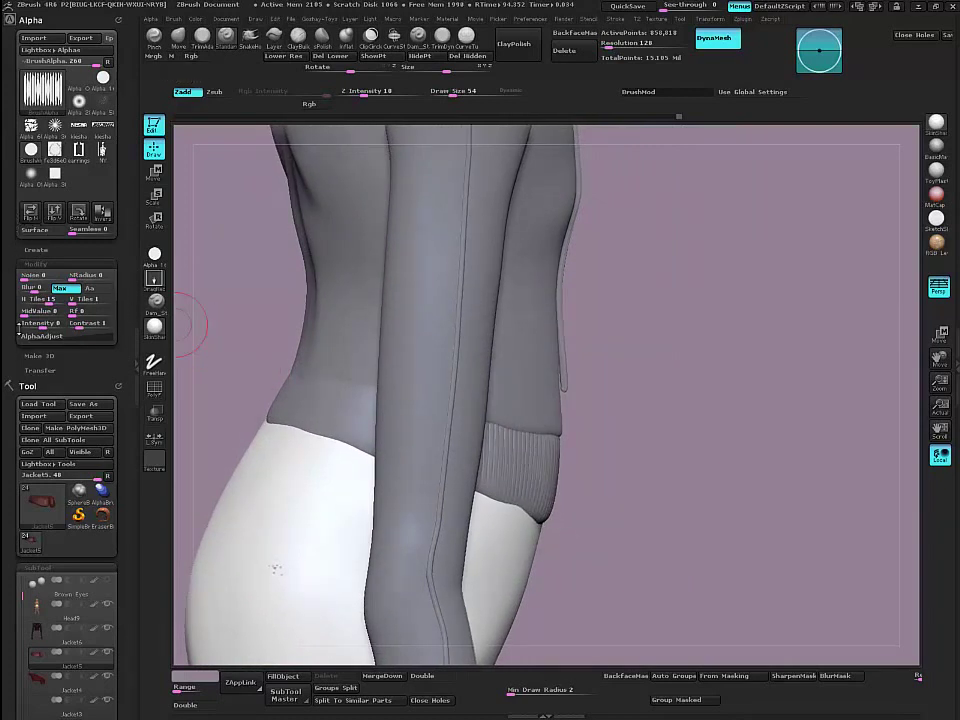
click(109, 653)
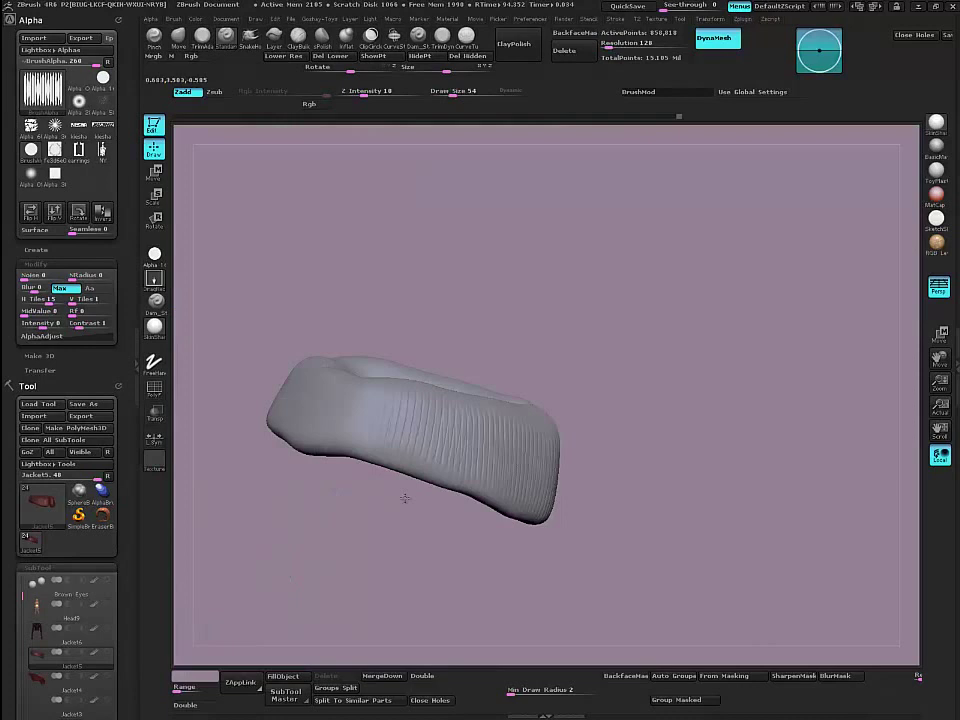
drag(408, 497, 456, 525)
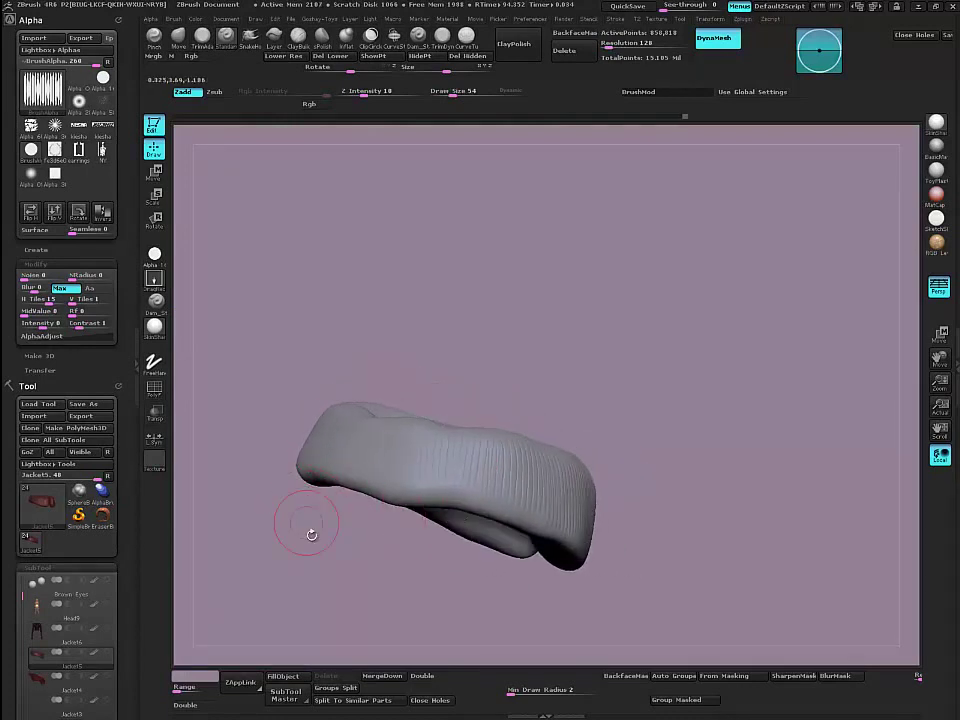
drag(311, 531, 413, 535)
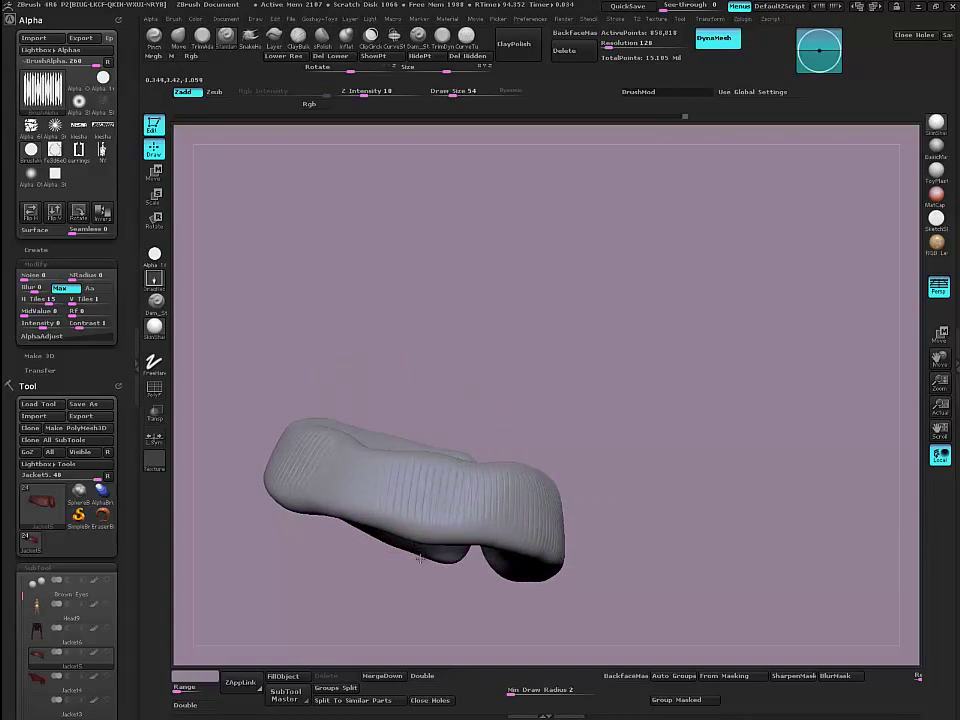
drag(419, 558, 420, 507)
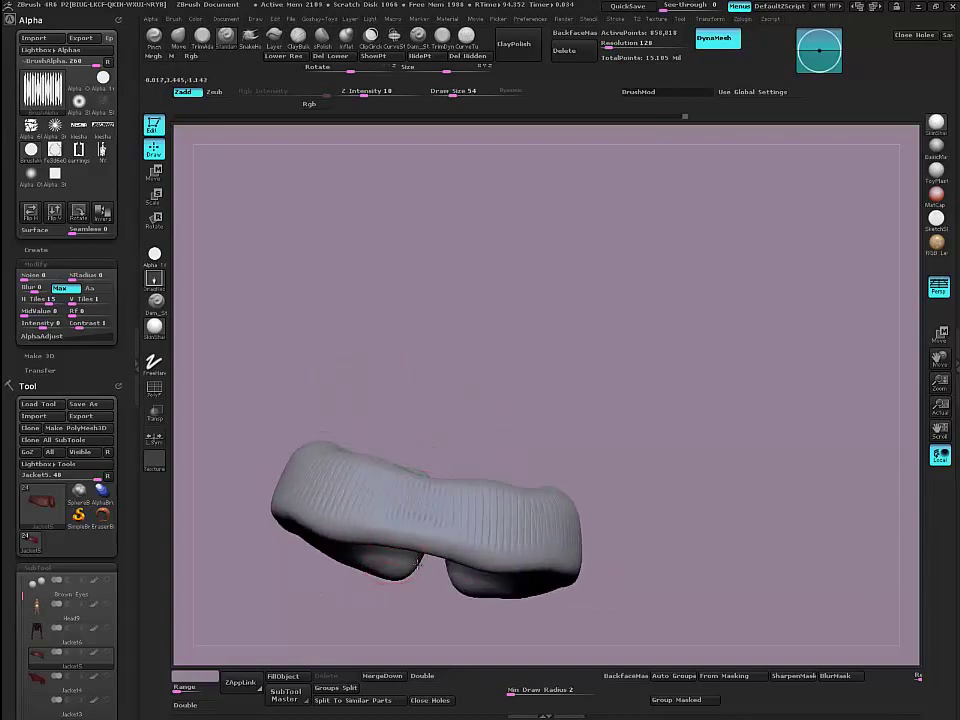
drag(420, 573, 420, 575)
Step: Lower the Z intensity to 5 and fill the remaining gap in the ribbing across the waistband's back
mouse_move(316, 358)
mouse_down()
mouse_move(315, 390)
mouse_move(306, 376)
mouse_up()
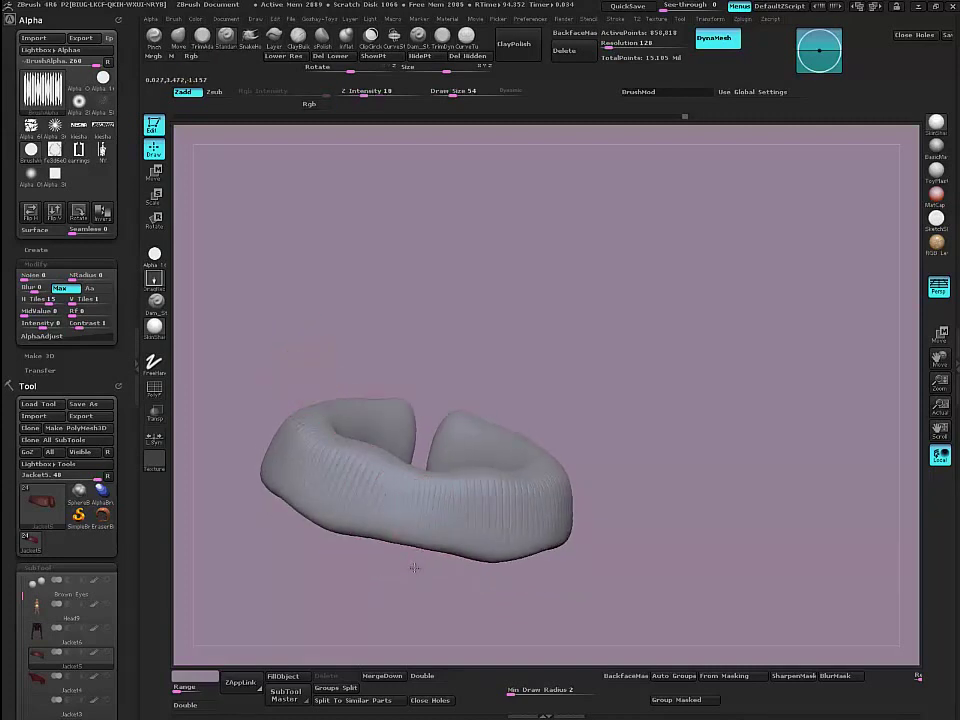
key(space)
drag(409, 573, 400, 573)
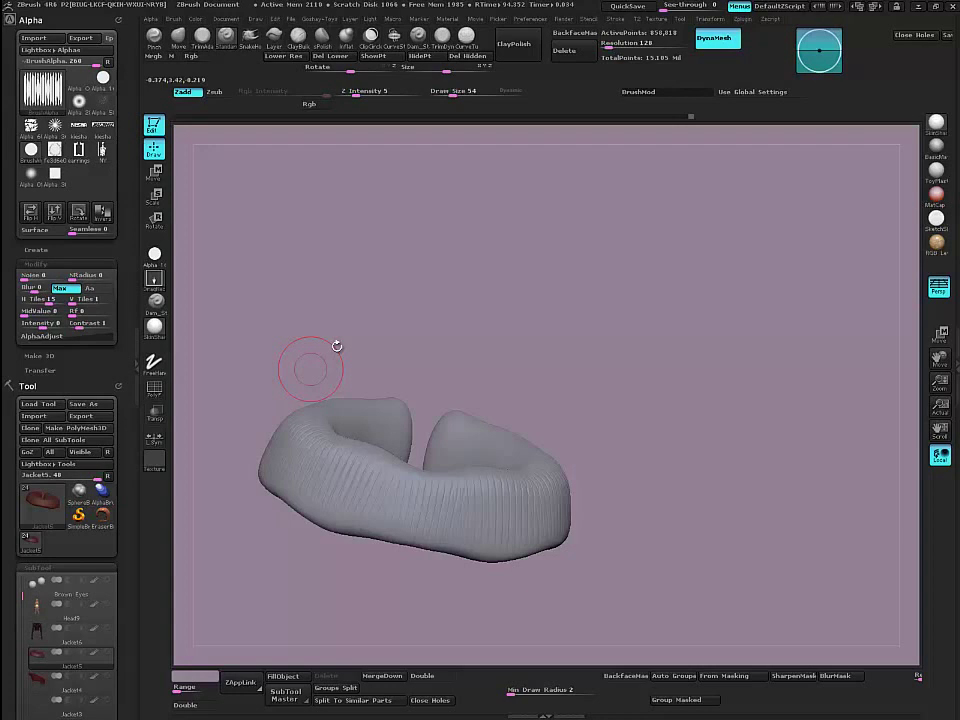
drag(336, 345, 363, 389)
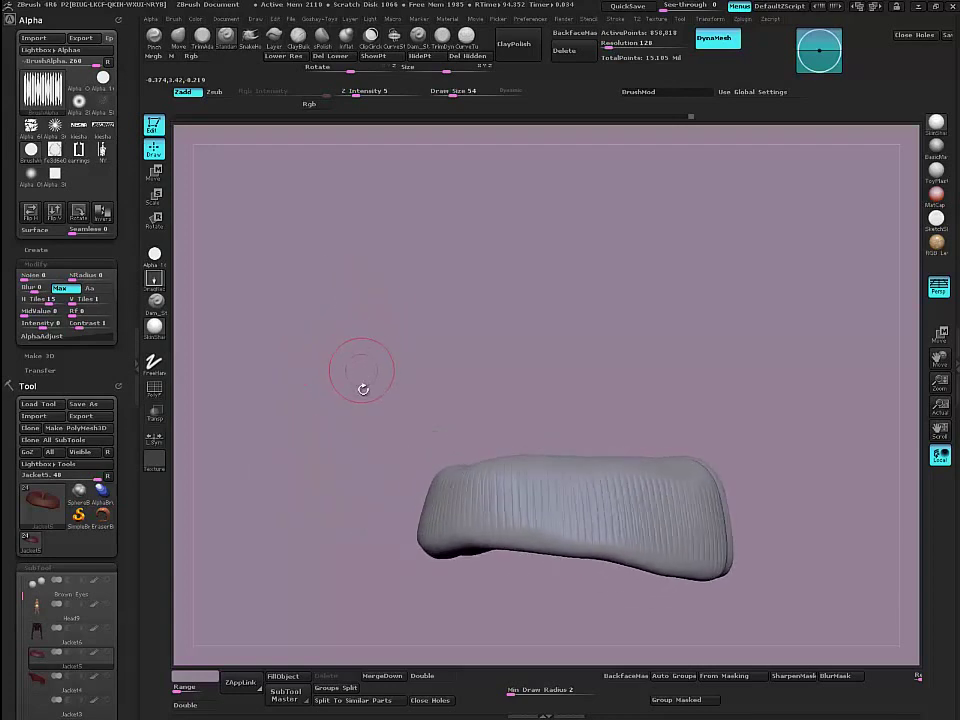
drag(330, 466, 347, 491)
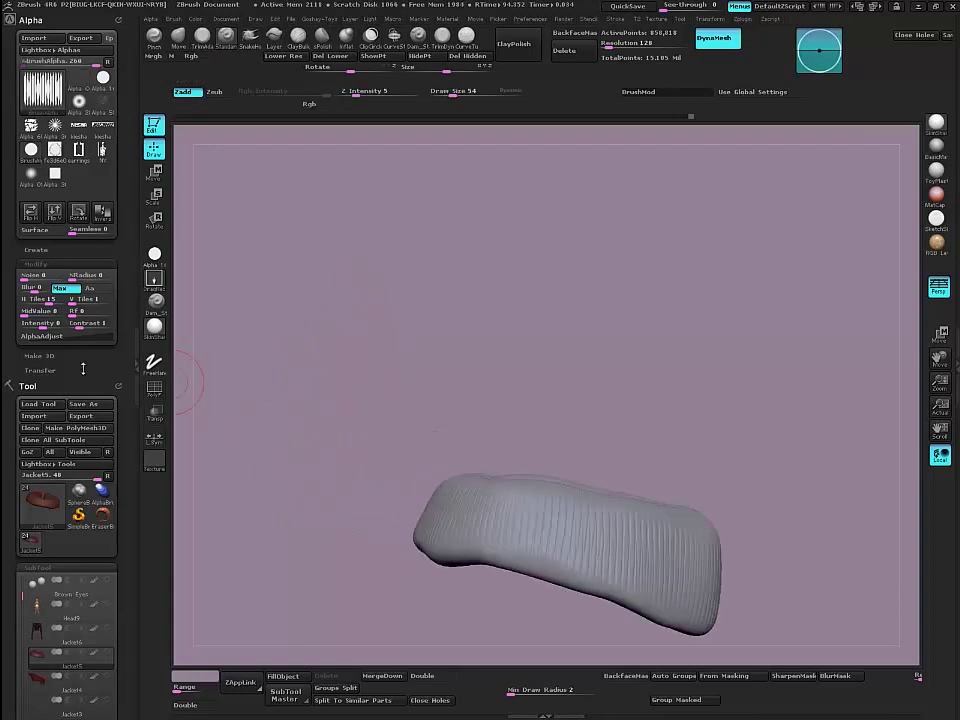
Step: Bring the jacket body back into view around the ribbed waistband
click(110, 662)
click(110, 664)
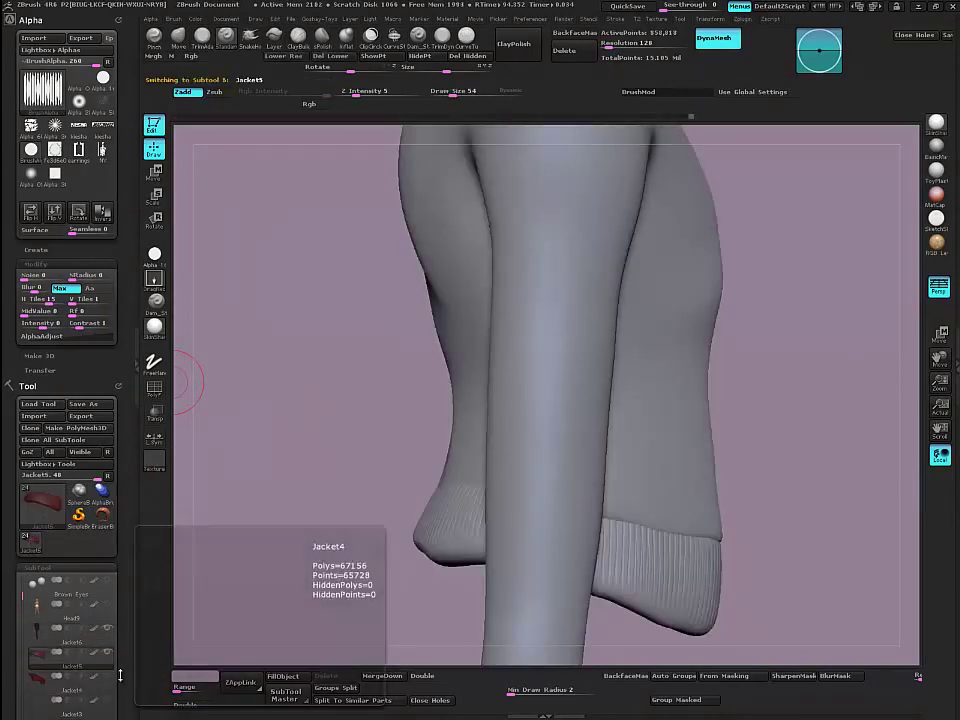
mouse_move(335, 502)
mouse_down()
mouse_move(287, 497)
mouse_move(295, 499)
mouse_up()
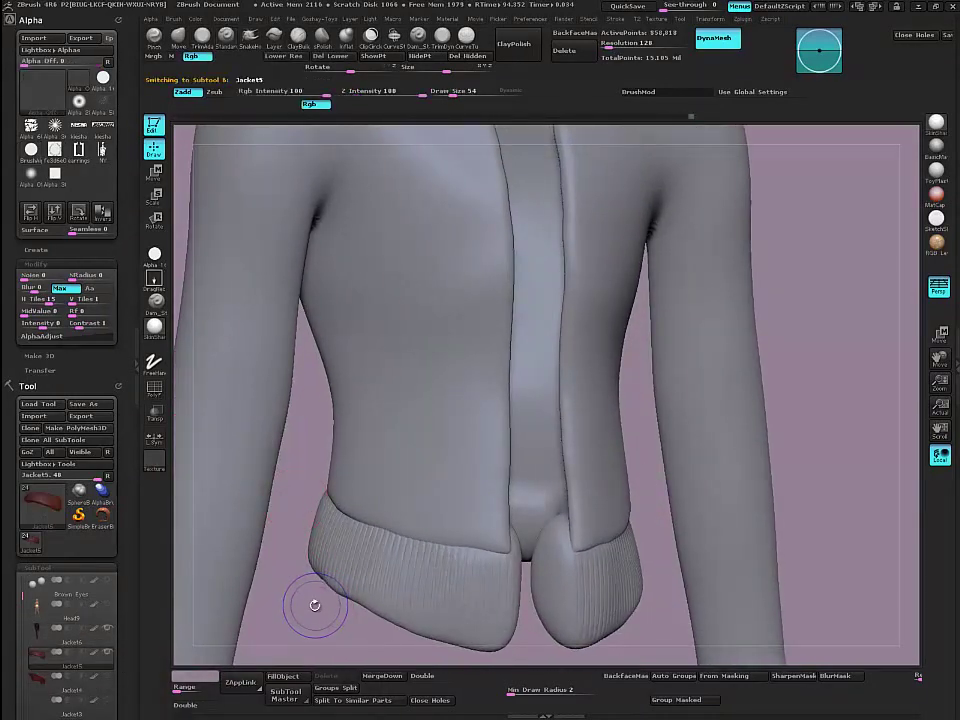
mouse_move(315, 604)
shift+mouse_down()
mouse_move(297, 596)
mouse_move(305, 601)
mouse_move(390, 530)
mouse_move(505, 381)
shift+mouse_up()
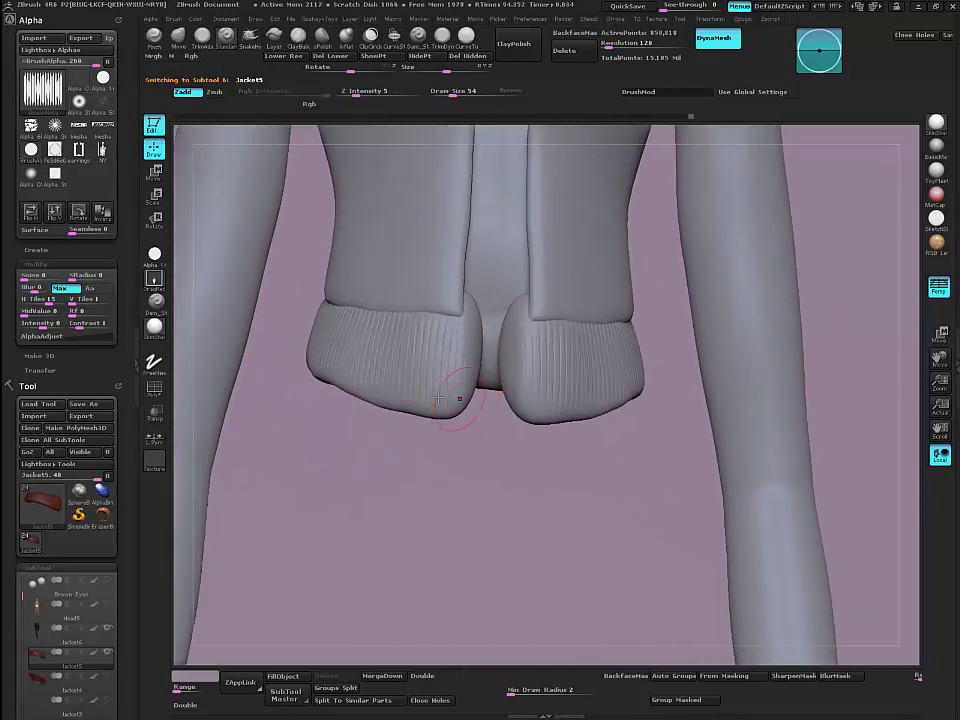
Step: Select the jacket body subtool Jacket6 and mask the lower forearm of the sleeve below the crease
drag(334, 523, 422, 400)
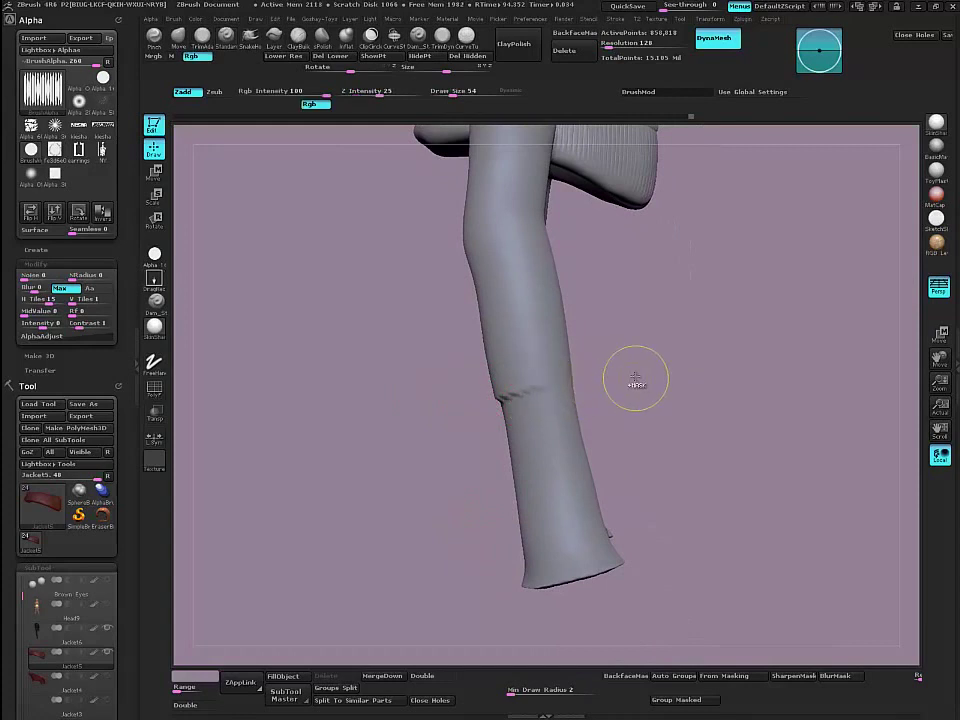
ctrl+drag(641, 373, 610, 381)
mouse_move(499, 404)
ctrl+mouse_down()
mouse_move(477, 568)
mouse_move(674, 558)
mouse_move(632, 388)
ctrl+mouse_up()
alt+click(533, 438)
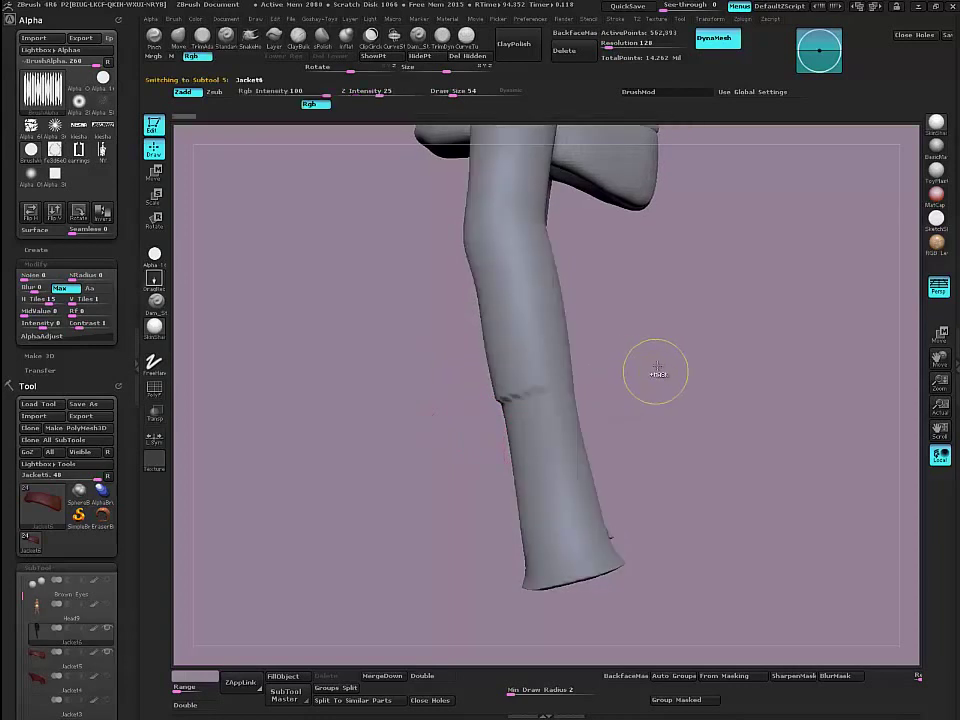
mouse_move(549, 393)
ctrl+mouse_down()
mouse_move(454, 467)
mouse_move(675, 591)
mouse_move(688, 580)
ctrl+mouse_up()
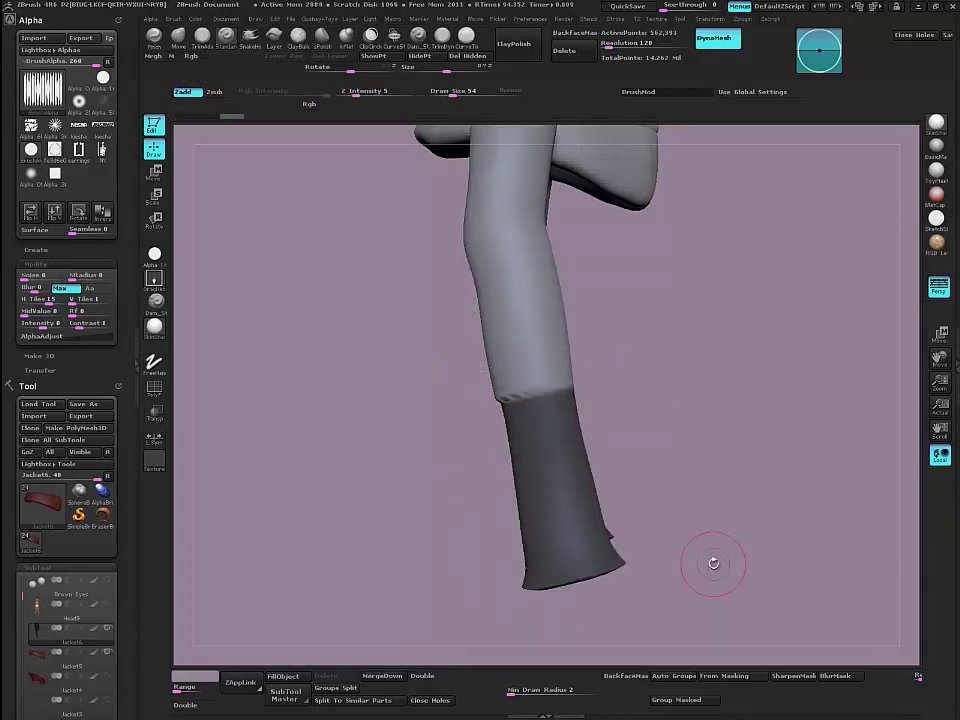
Step: Check the sleeve mask's edge against the crease and invert the mask to leave only the cuff area editable
mouse_move(473, 426)
ctrl+mouse_down()
mouse_move(605, 613)
mouse_move(700, 460)
mouse_move(358, 400)
ctrl+mouse_up()
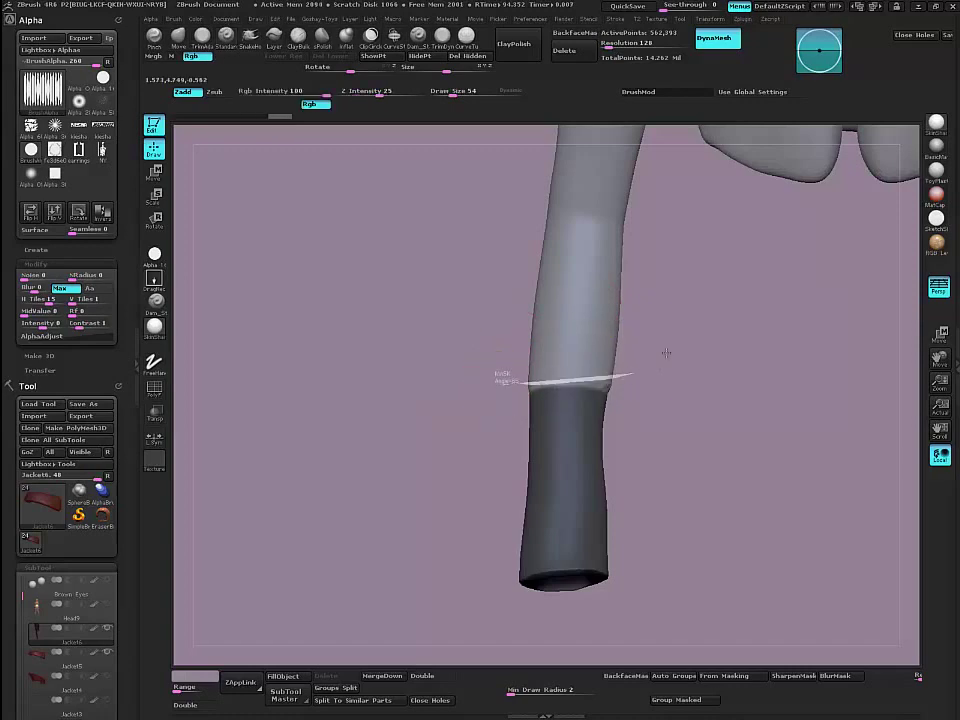
ctrl+shift+drag(666, 352, 660, 335)
mouse_move(422, 354)
mouse_down()
mouse_move(480, 355)
mouse_move(400, 356)
mouse_move(465, 356)
mouse_move(487, 368)
mouse_up()
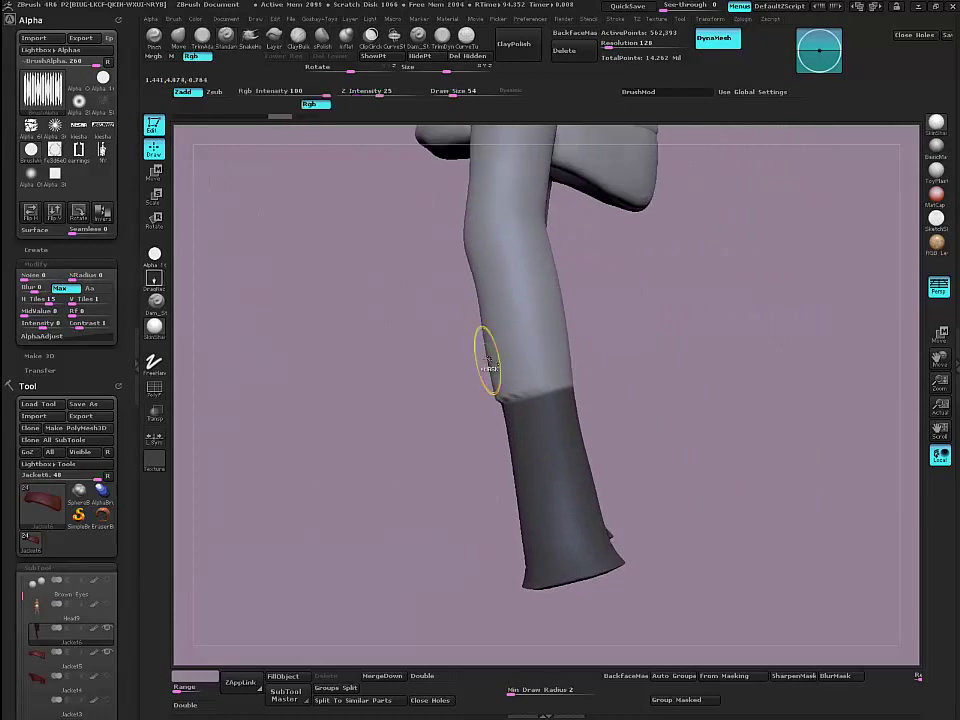
key(ctrl+i)
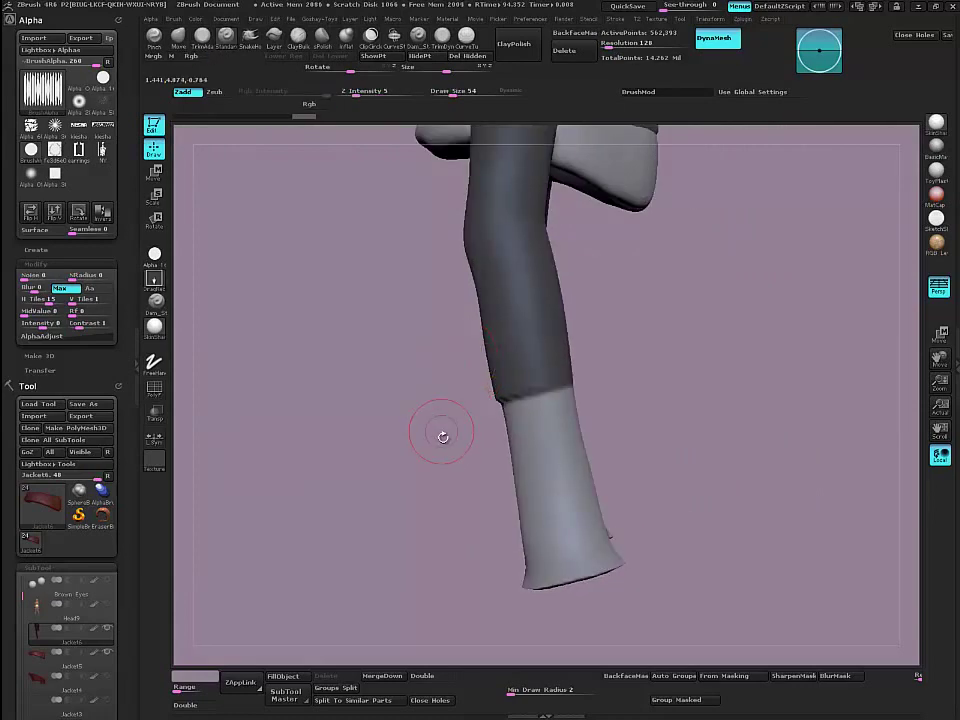
Step: Try to stamp the striped alpha onto the sleeve cuff with the DragRect stroke at Z intensity 5
alt+drag(437, 469, 398, 389)
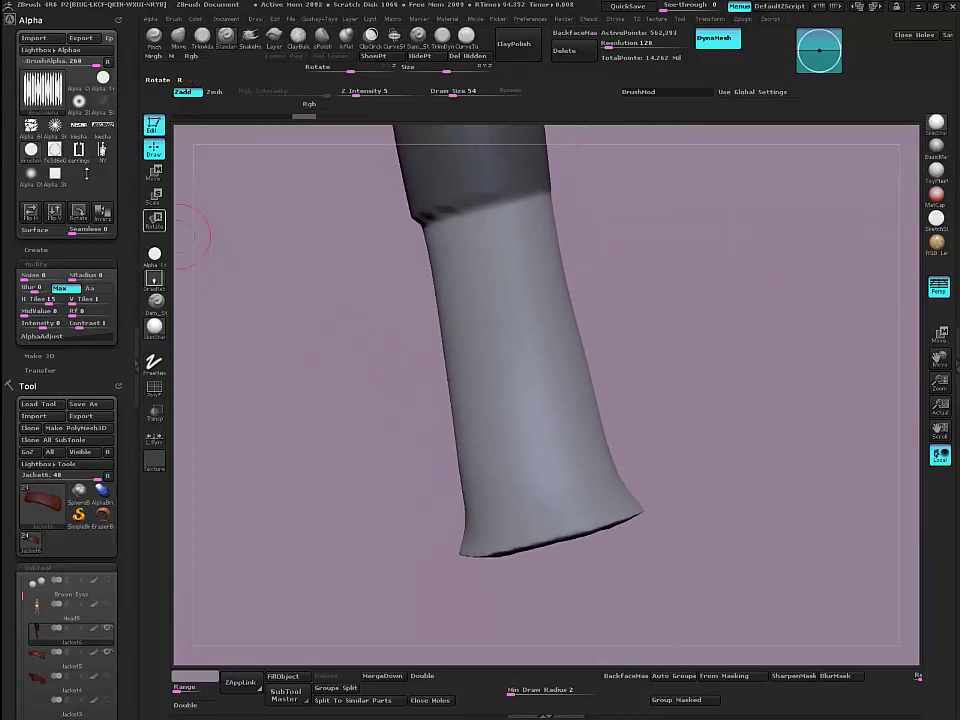
click(45, 98)
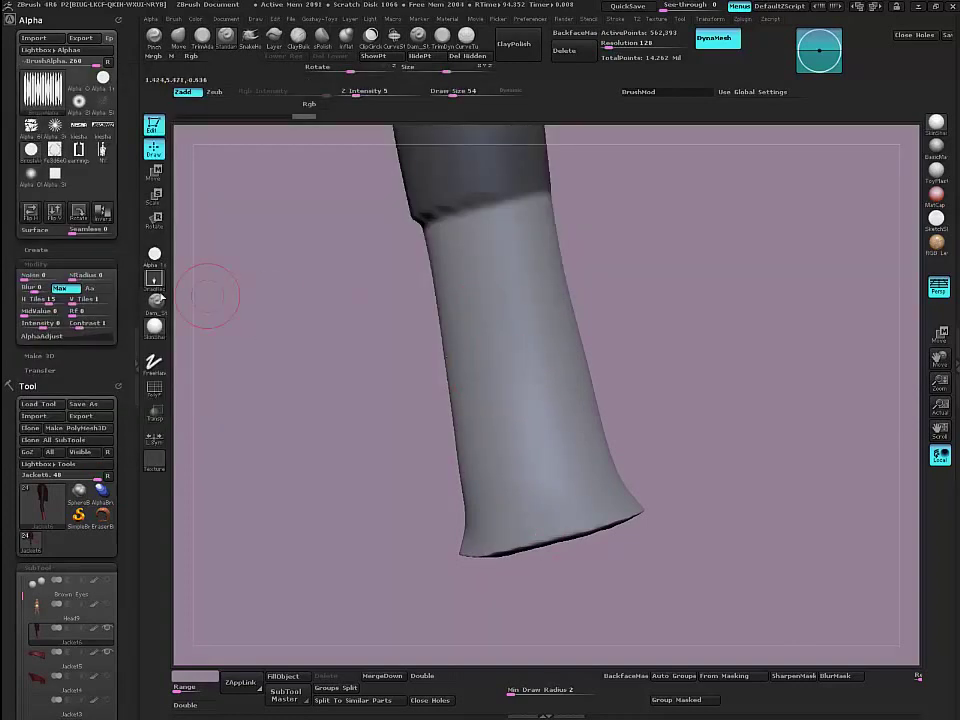
click(154, 279)
drag(397, 331, 382, 359)
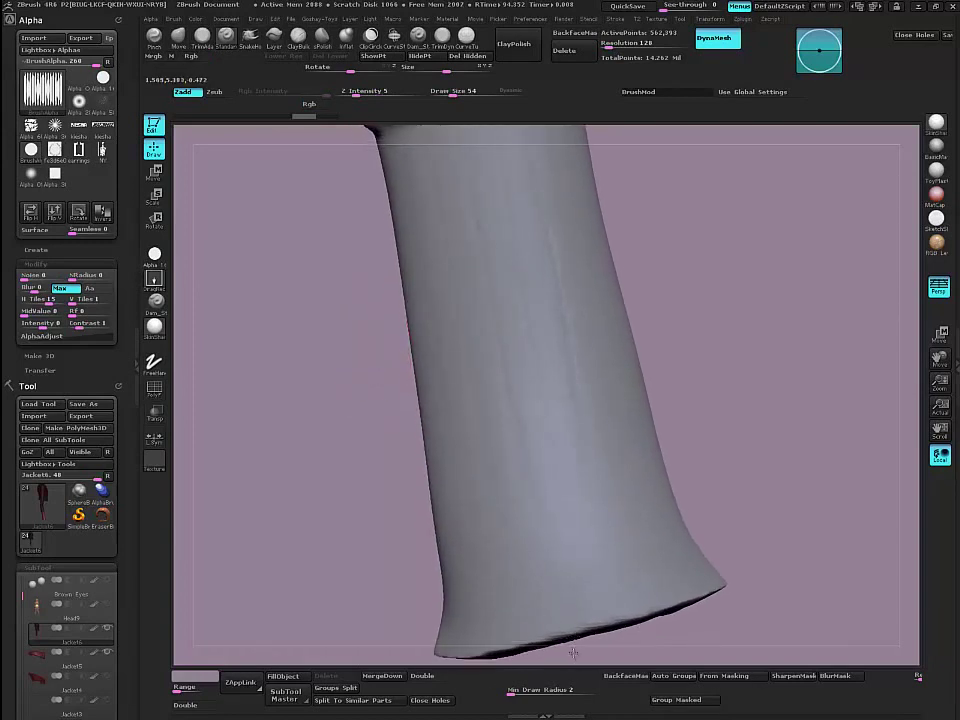
drag(379, 411, 381, 418)
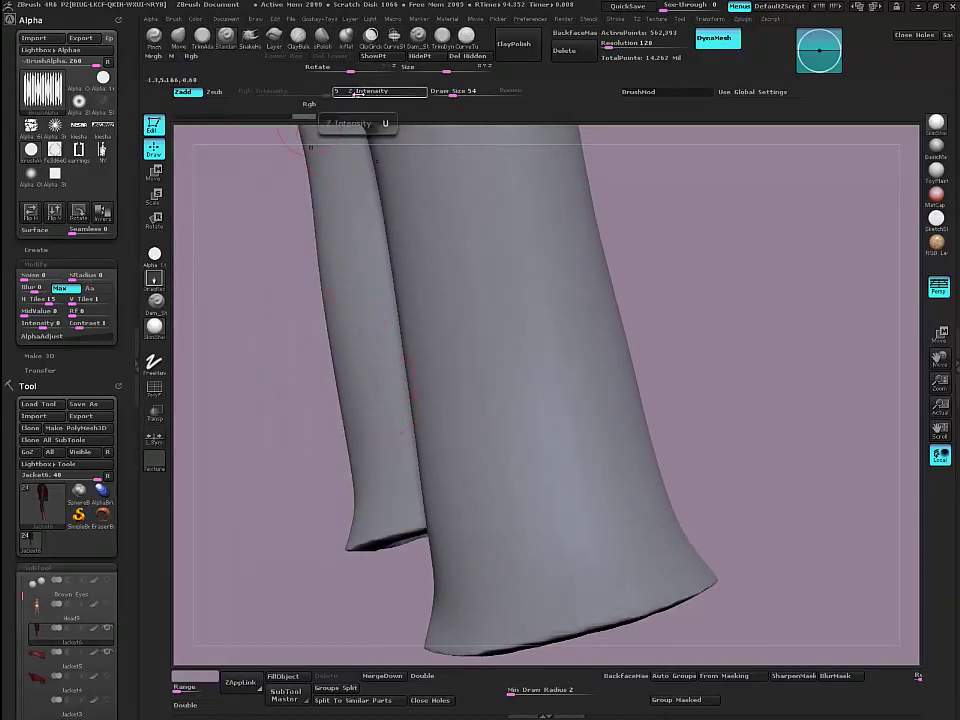
Step: Set the Z intensity to 9 and stamp vertical ribbing from the striped alpha all around the sleeve cuff
mouse_move(235, 290)
mouse_down()
mouse_move(282, 343)
mouse_move(494, 291)
mouse_up()
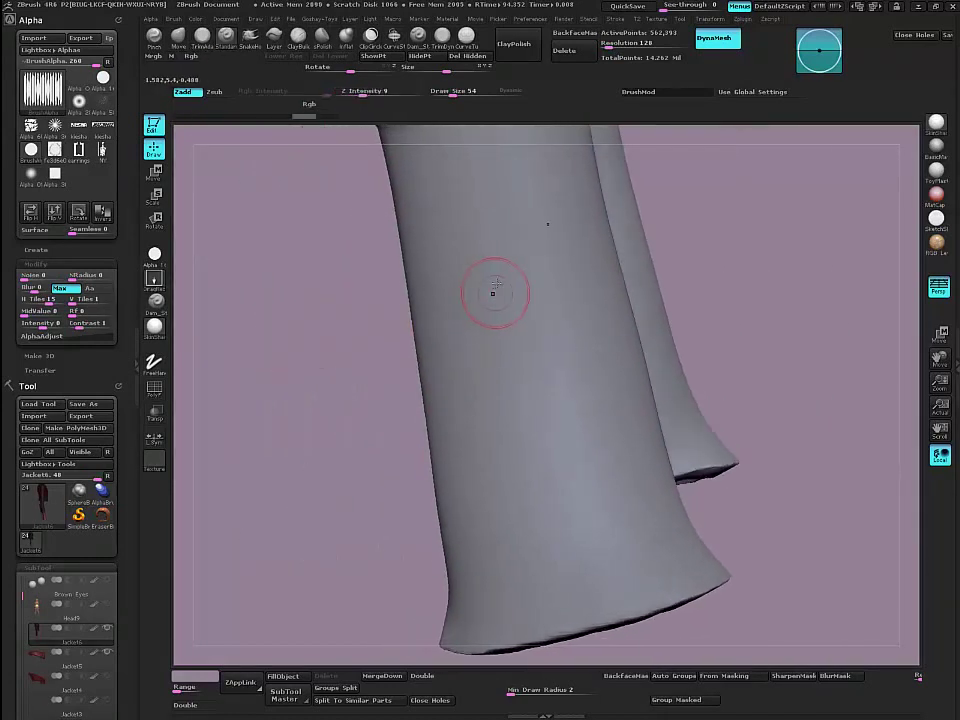
mouse_move(529, 545)
mouse_down()
mouse_move(553, 580)
mouse_move(553, 566)
mouse_up()
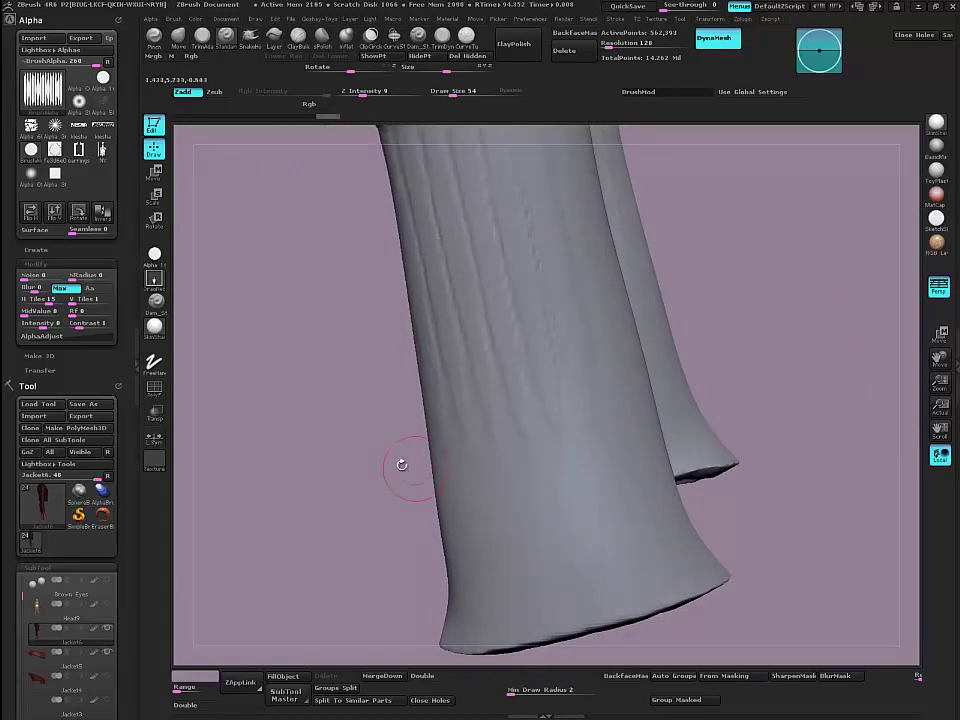
alt+drag(402, 465, 404, 428)
drag(375, 373, 437, 313)
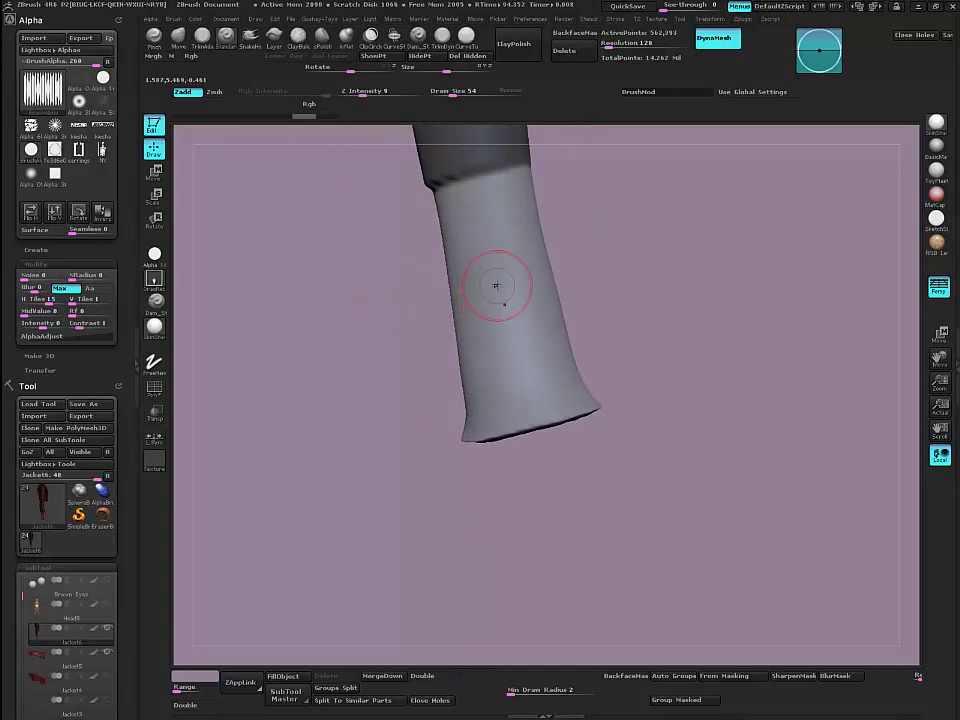
drag(470, 240, 490, 378)
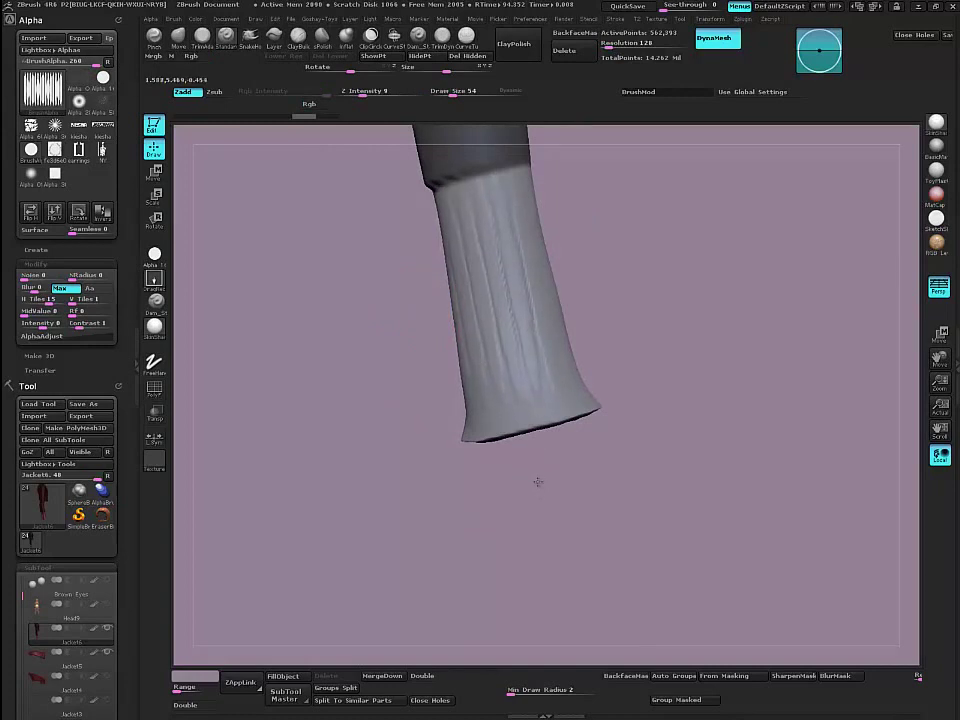
mouse_move(413, 386)
mouse_down()
mouse_move(345, 396)
mouse_move(352, 378)
mouse_up()
mouse_move(396, 276)
mouse_down()
mouse_move(414, 291)
mouse_move(439, 289)
mouse_up()
drag(515, 249, 523, 439)
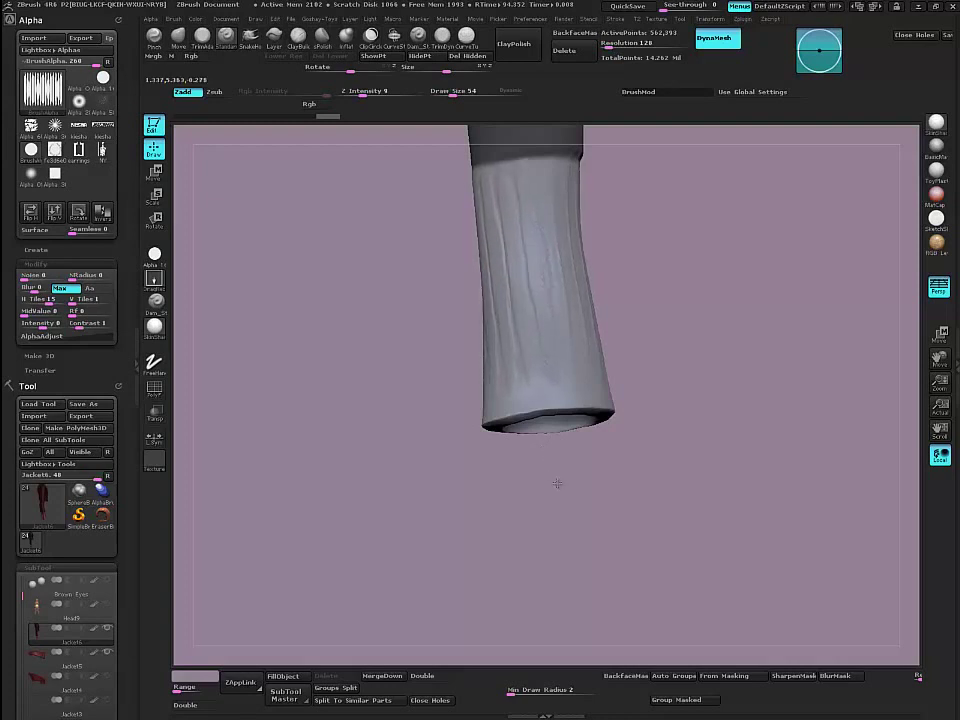
drag(440, 360, 472, 214)
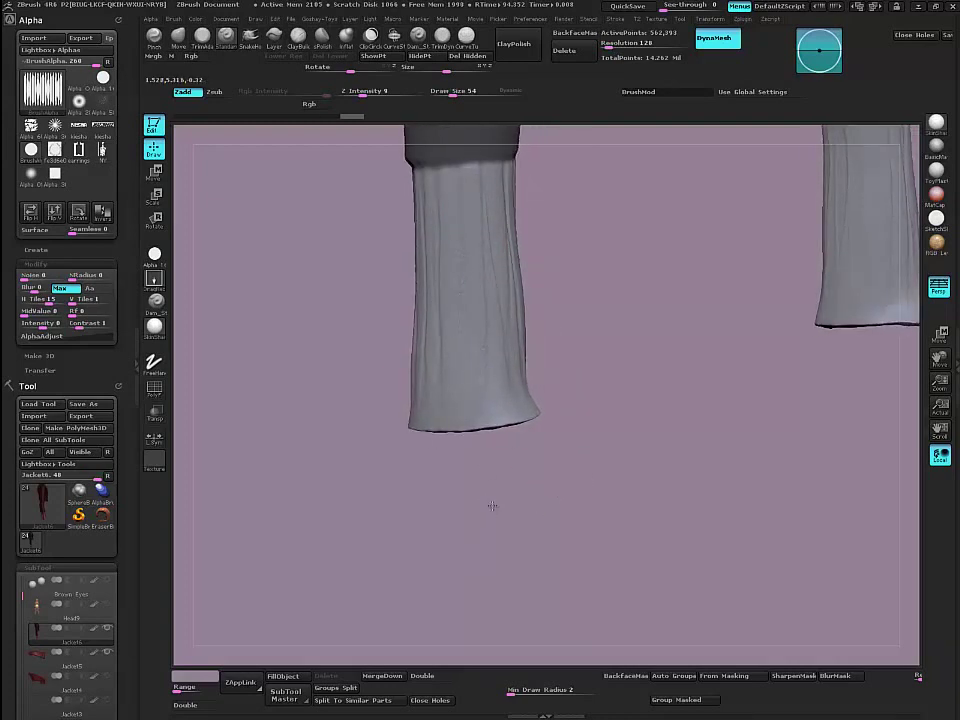
drag(492, 506, 605, 508)
mouse_move(412, 214)
mouse_down()
mouse_move(387, 432)
mouse_move(432, 488)
mouse_up()
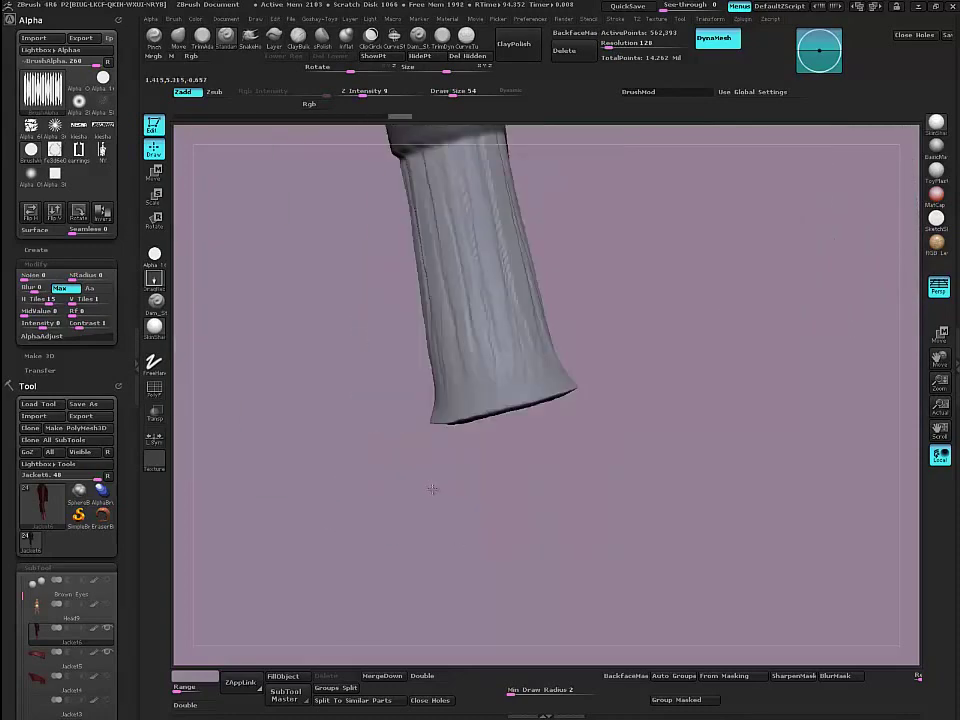
Step: Set the draw size to 47 and lower the Smooth brush's Z intensity to 22 for softening the cuff ribbing
mouse_move(372, 442)
alt+mouse_down()
mouse_move(369, 345)
mouse_move(403, 525)
mouse_move(410, 630)
alt+mouse_up()
key(space)
mouse_move(390, 427)
mouse_down()
mouse_move(371, 379)
mouse_move(367, 296)
mouse_move(426, 464)
mouse_up()
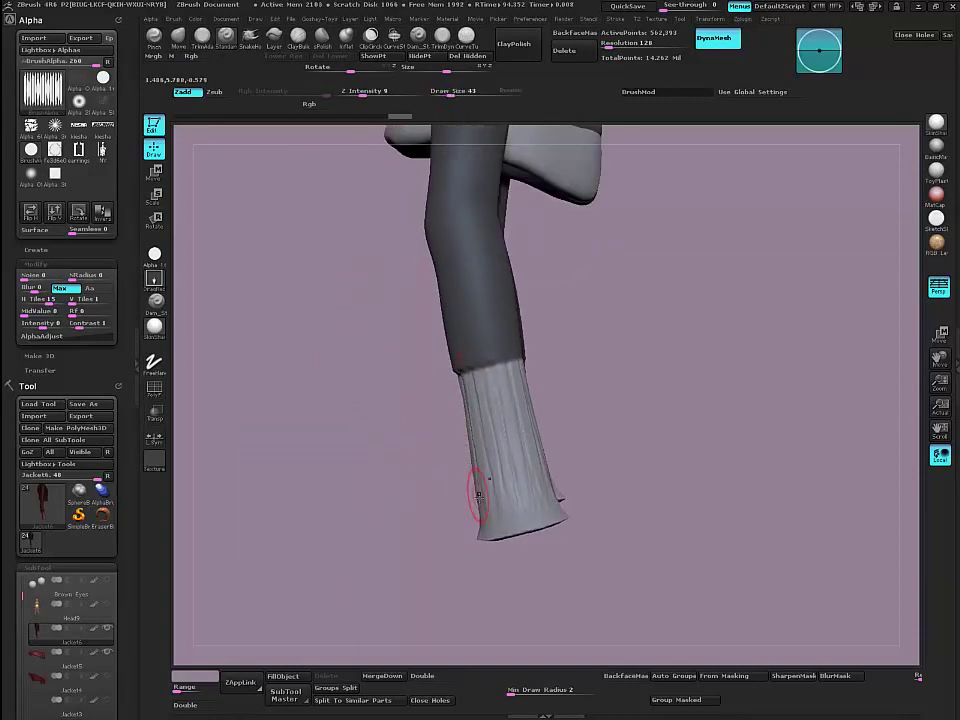
mouse_move(504, 506)
shift+mouse_down()
mouse_move(514, 465)
mouse_move(506, 432)
shift+mouse_up()
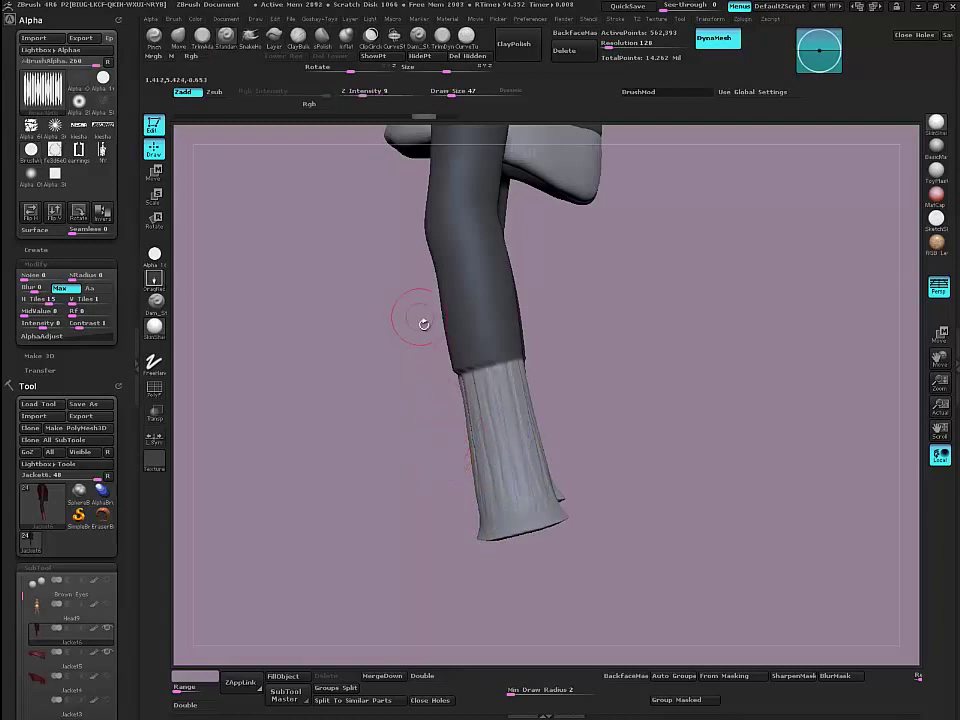
key(shift)
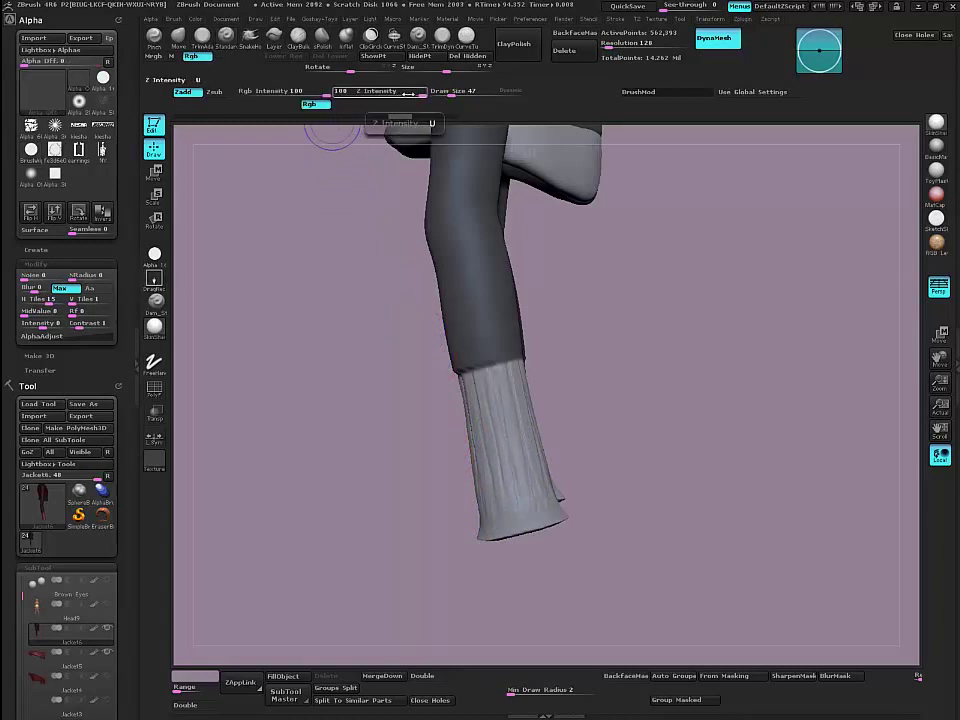
drag(408, 93, 377, 96)
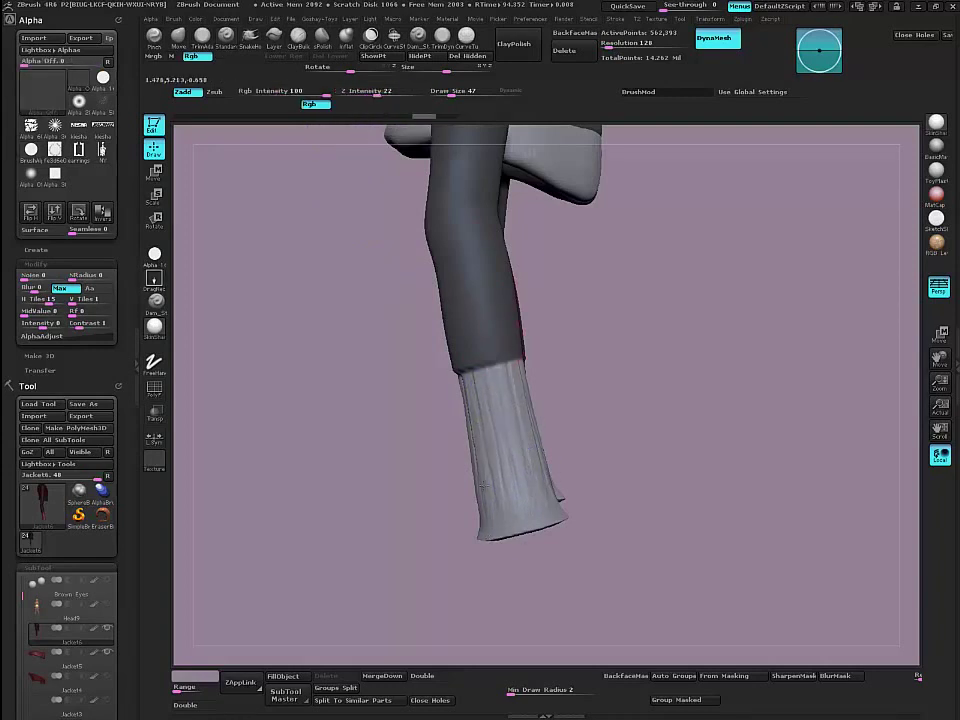
Step: Lightly smooth the stamped ribbing all around the sleeve cuff
drag(424, 484, 347, 474)
key(shift)
drag(511, 498, 513, 461)
drag(432, 452, 288, 458)
drag(372, 422, 514, 401)
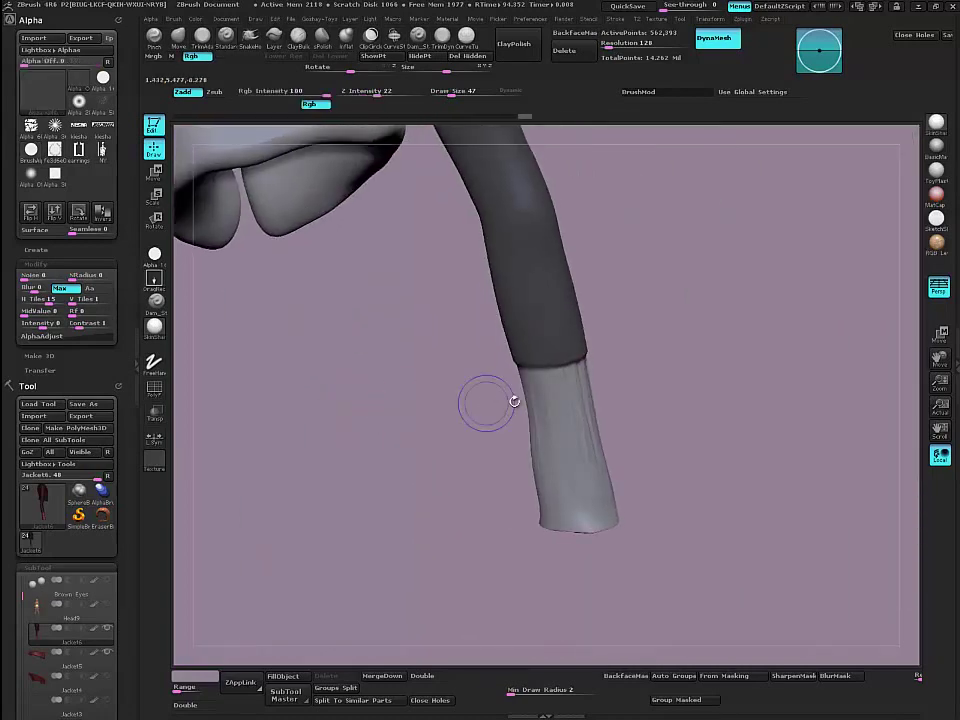
shift+drag(583, 430, 589, 457)
drag(488, 449, 335, 452)
shift+drag(570, 388, 580, 503)
mouse_move(435, 432)
mouse_down()
mouse_move(405, 437)
mouse_move(420, 440)
mouse_up()
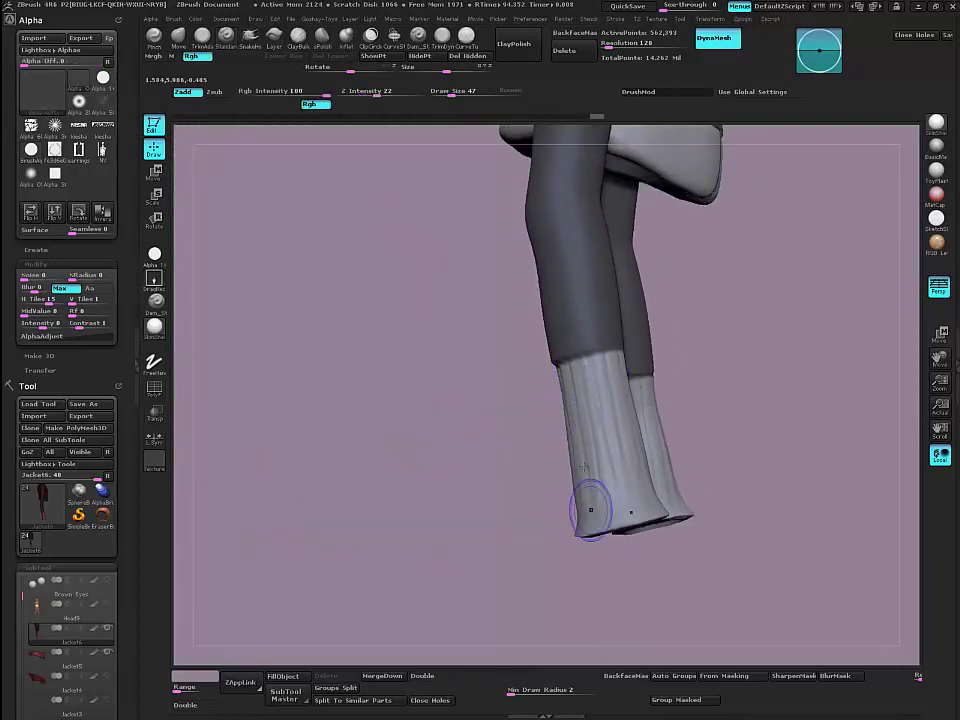
Step: Show the Head9 body subtool together with the jacket and make it active, with the sleeve cuff in close-up
drag(477, 432, 431, 426)
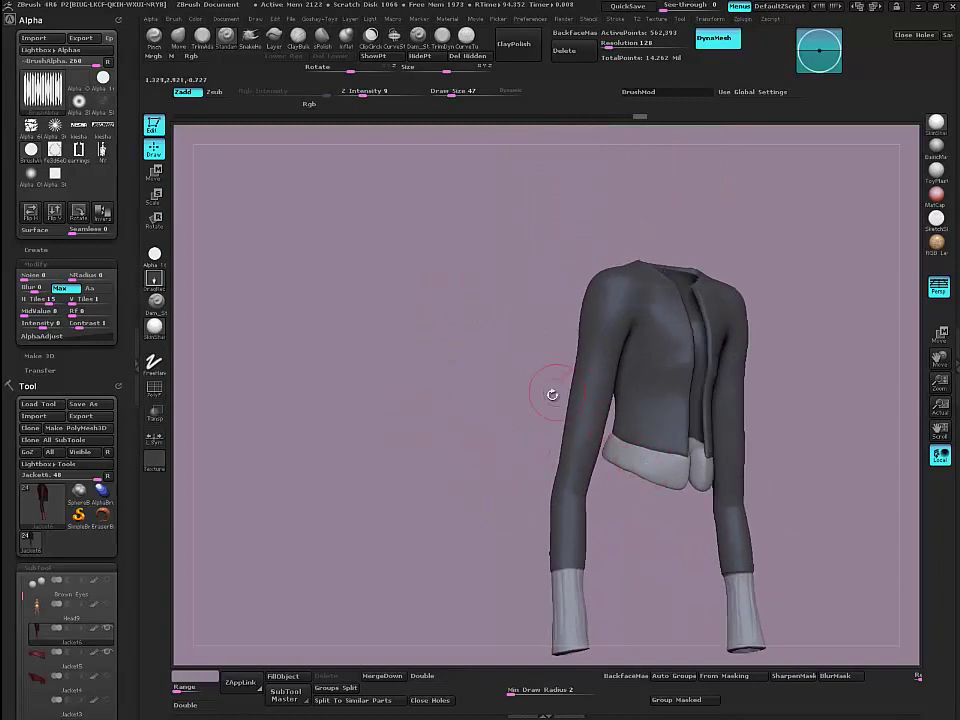
drag(552, 394, 435, 422)
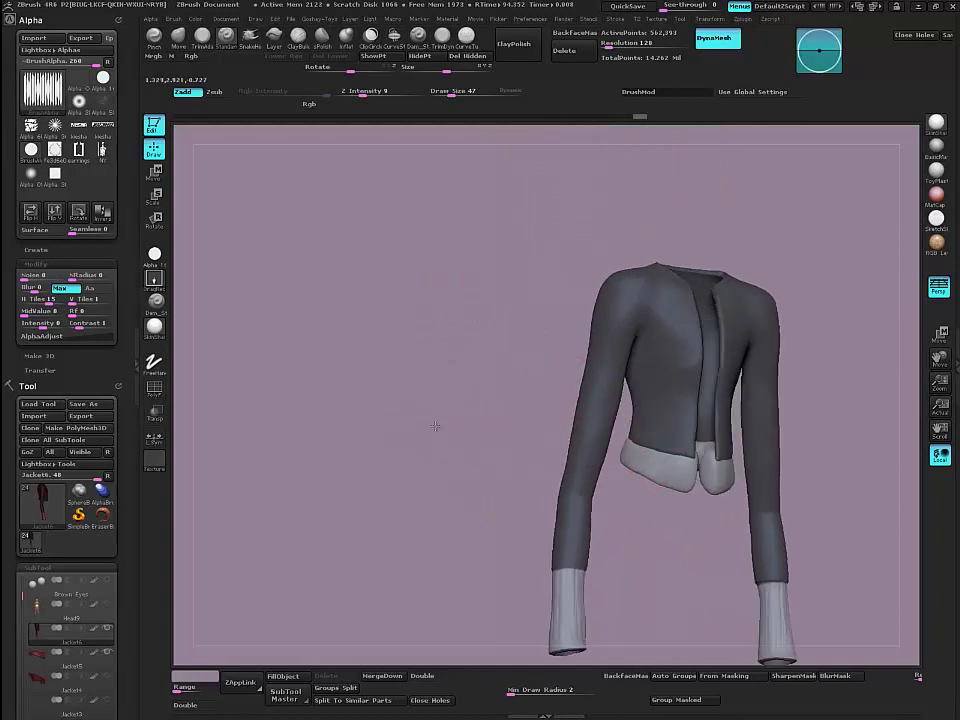
click(105, 619)
drag(420, 507, 405, 467)
alt+drag(467, 473, 434, 322)
mouse_move(446, 452)
mouse_down()
mouse_move(461, 456)
mouse_move(437, 456)
mouse_move(456, 459)
mouse_move(467, 557)
mouse_move(544, 343)
mouse_up()
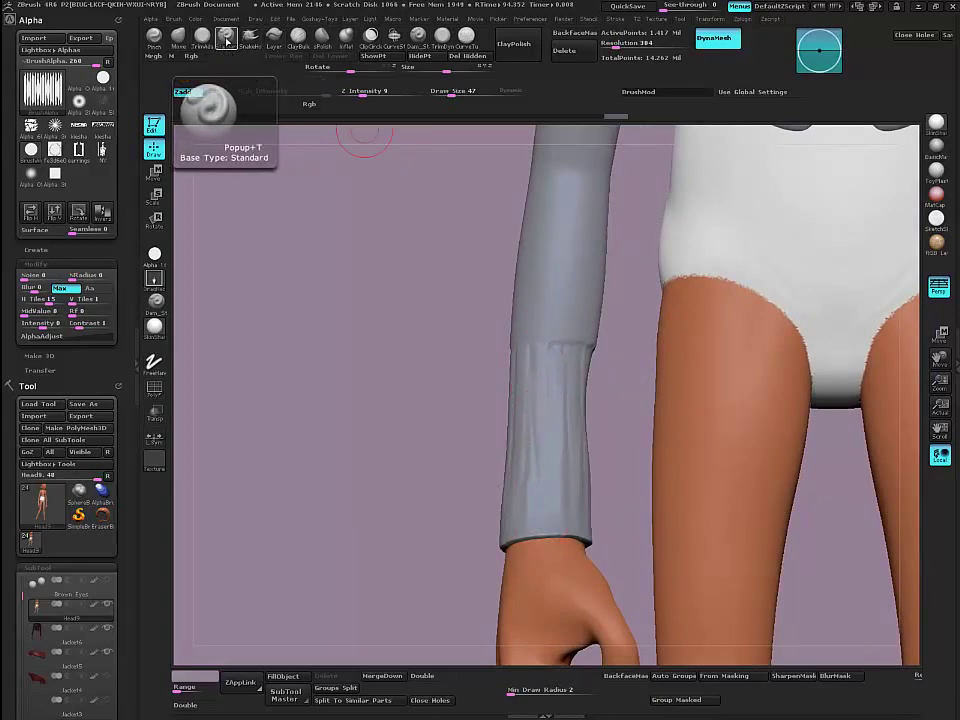
Step: Set the alpha's H Tiles to 1 and the draw size to 22, and reselect Jacket6 with the FreeHand stroke
click(227, 40)
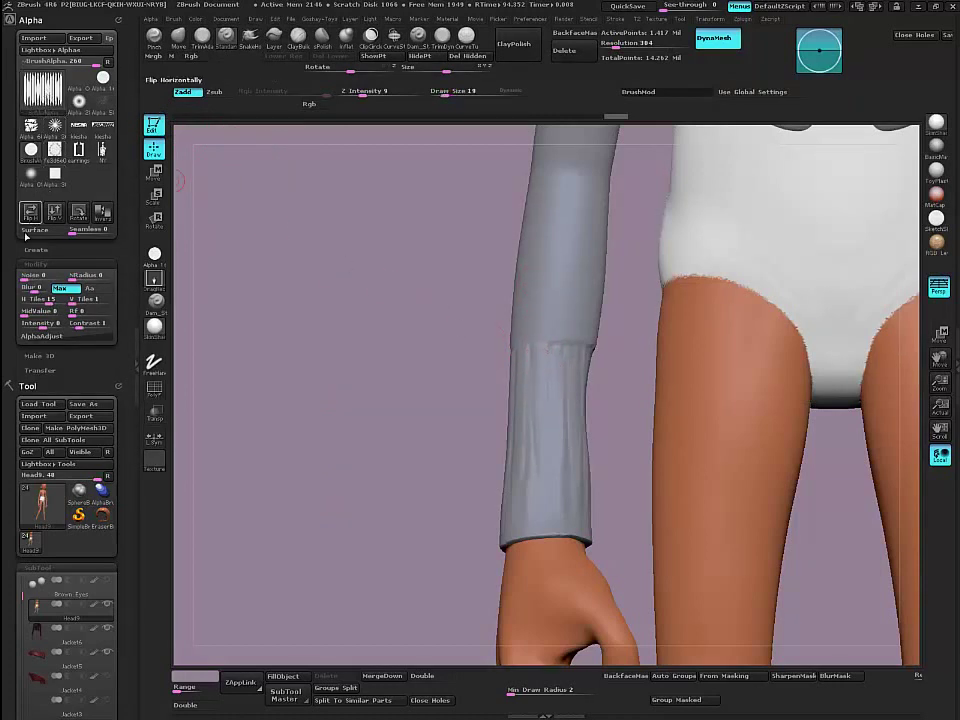
drag(8, 302, 7, 302)
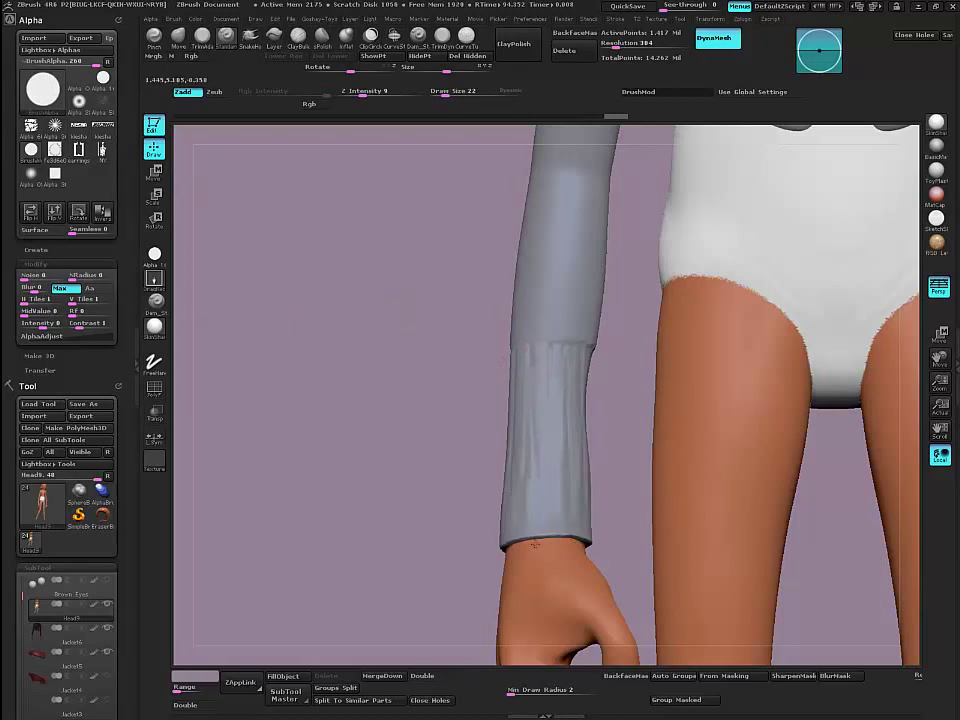
alt+click(534, 476)
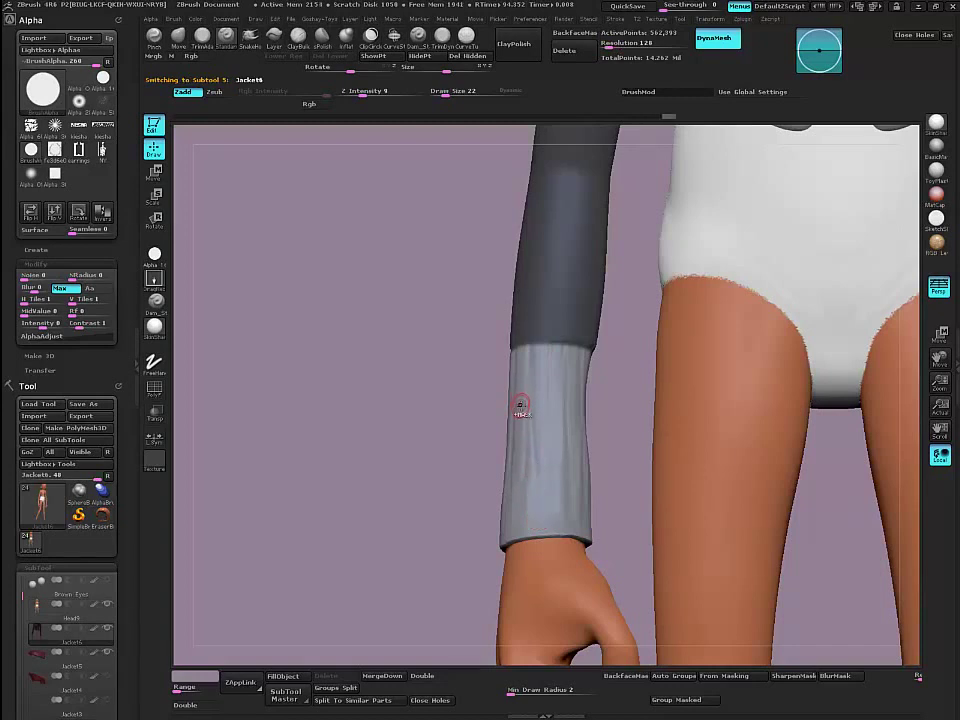
click(157, 279)
click(157, 279)
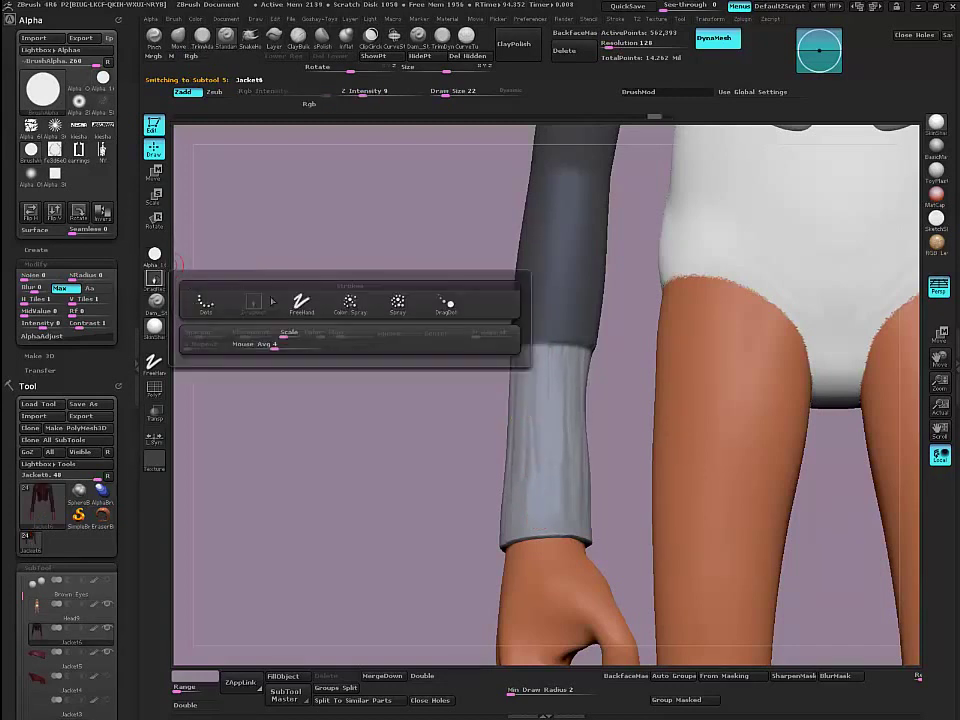
click(301, 302)
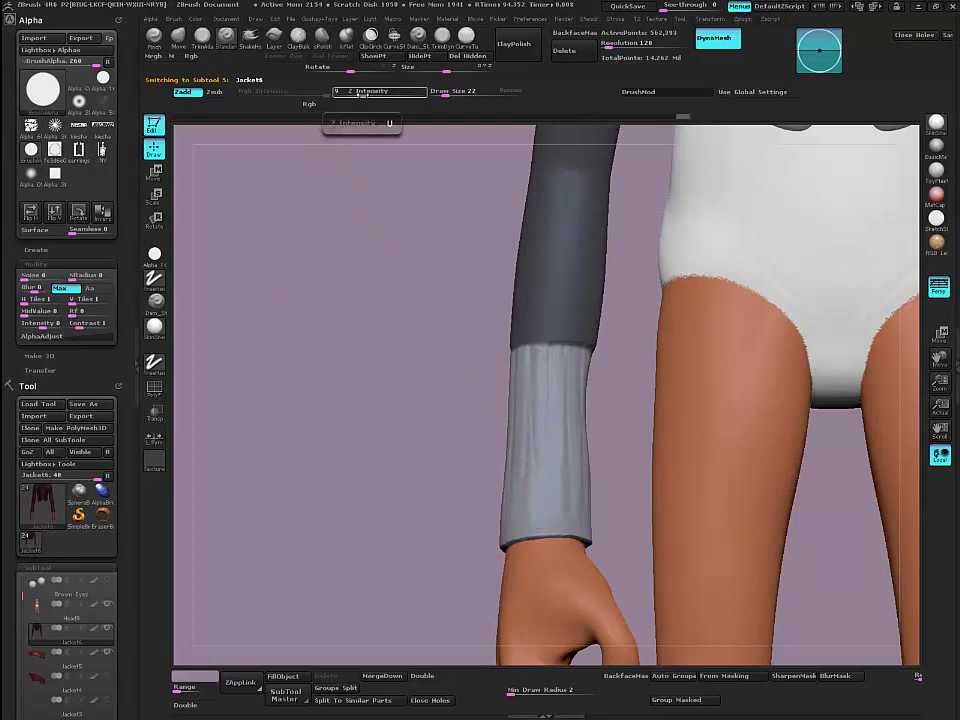
Step: Draw raised vertical ribs down the outer side of the cuff with the ClayBuildup brush at Z intensity 20
drag(363, 94, 370, 94)
click(295, 47)
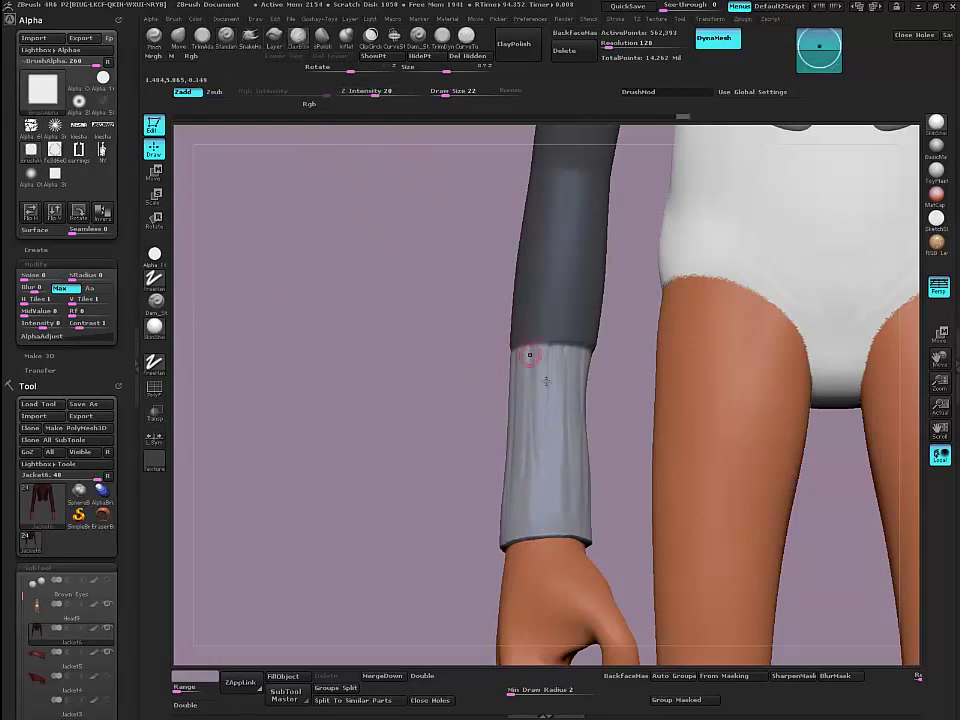
drag(539, 379, 541, 463)
drag(440, 380, 465, 391)
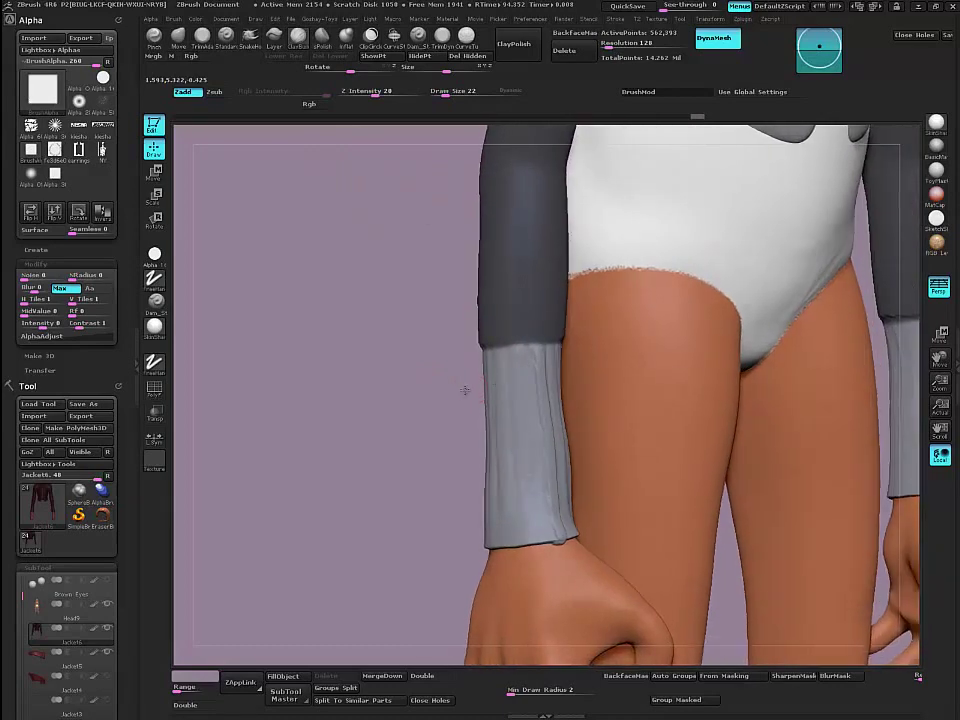
drag(521, 348, 544, 538)
mouse_move(430, 329)
mouse_down()
mouse_move(455, 342)
mouse_move(519, 540)
mouse_up()
drag(413, 338, 446, 344)
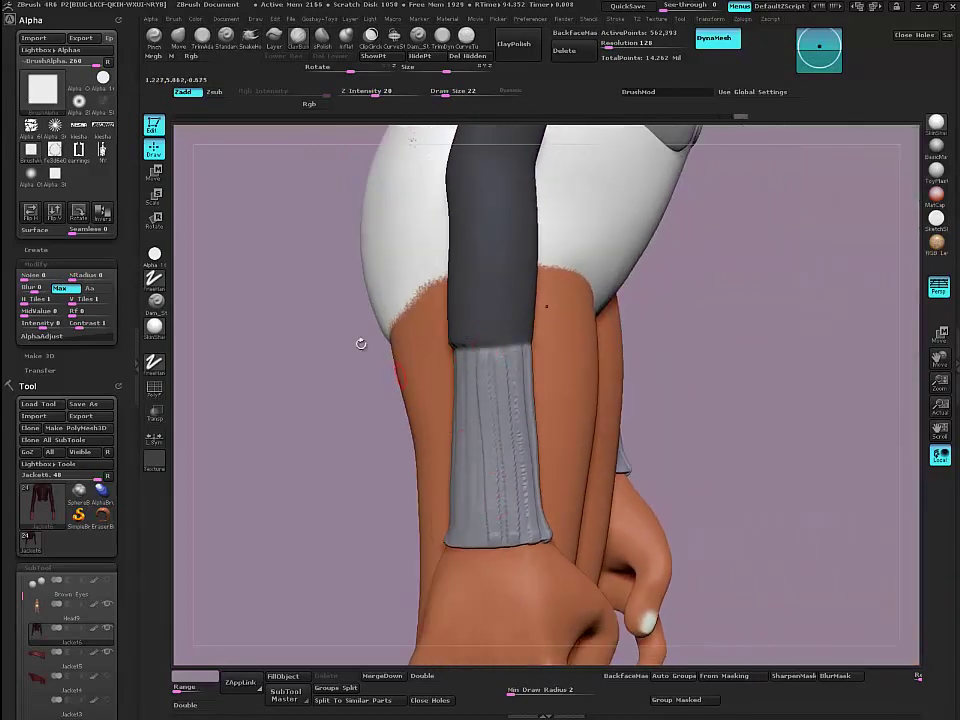
drag(361, 343, 388, 354)
drag(463, 407, 466, 541)
drag(244, 317, 330, 320)
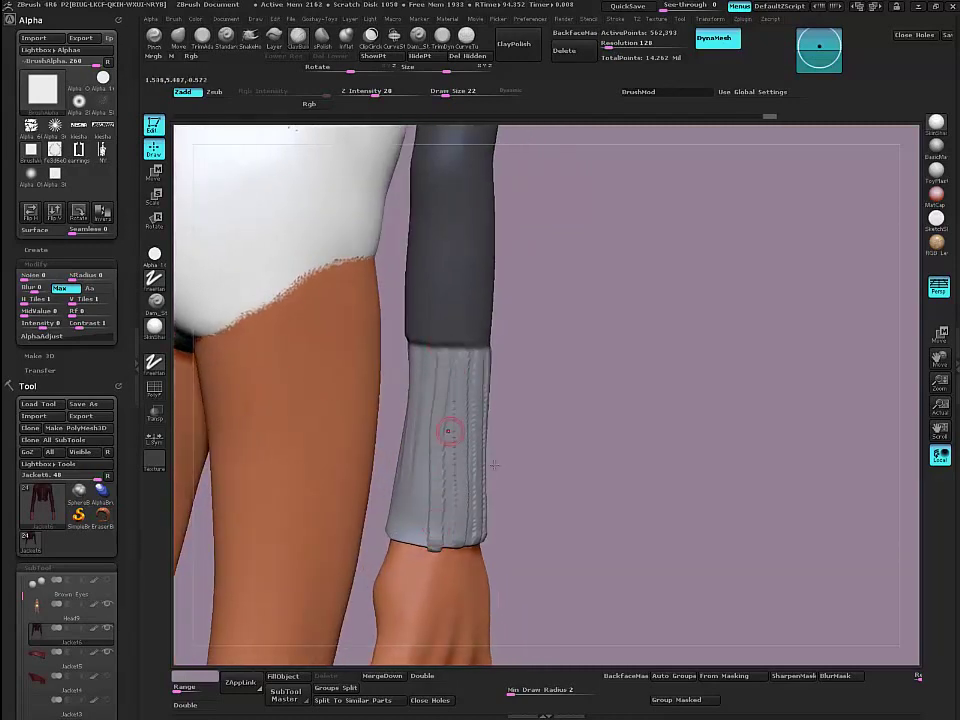
Step: Smooth the hand-drawn ribs along the outer side of the cuff
mouse_move(450, 429)
right_down()
mouse_move(391, 376)
mouse_move(413, 379)
right_up()
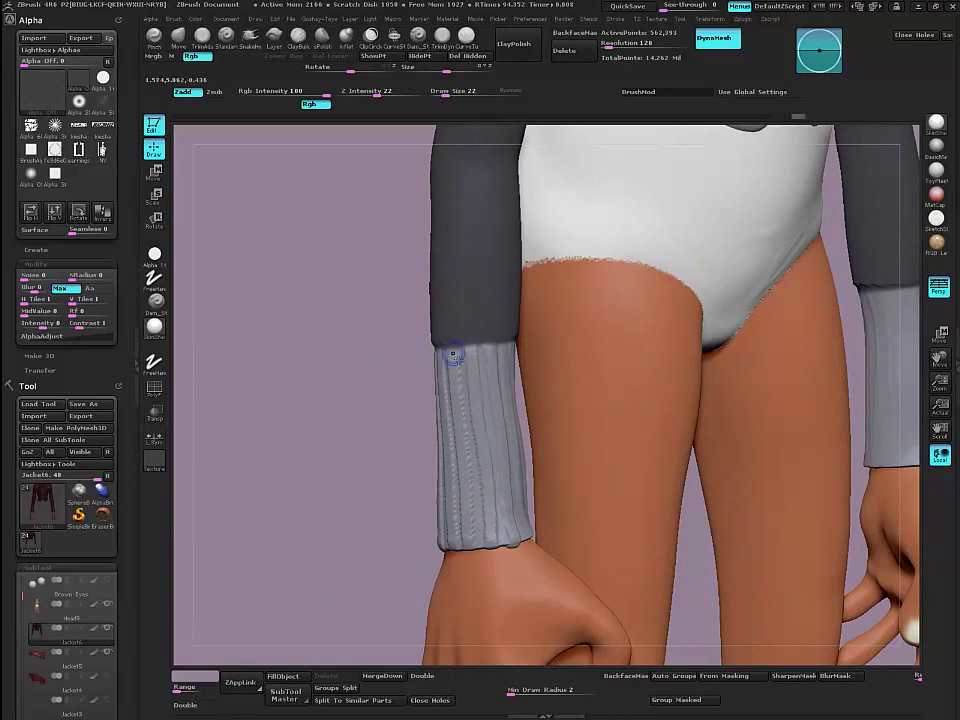
right_drag(456, 364, 438, 351)
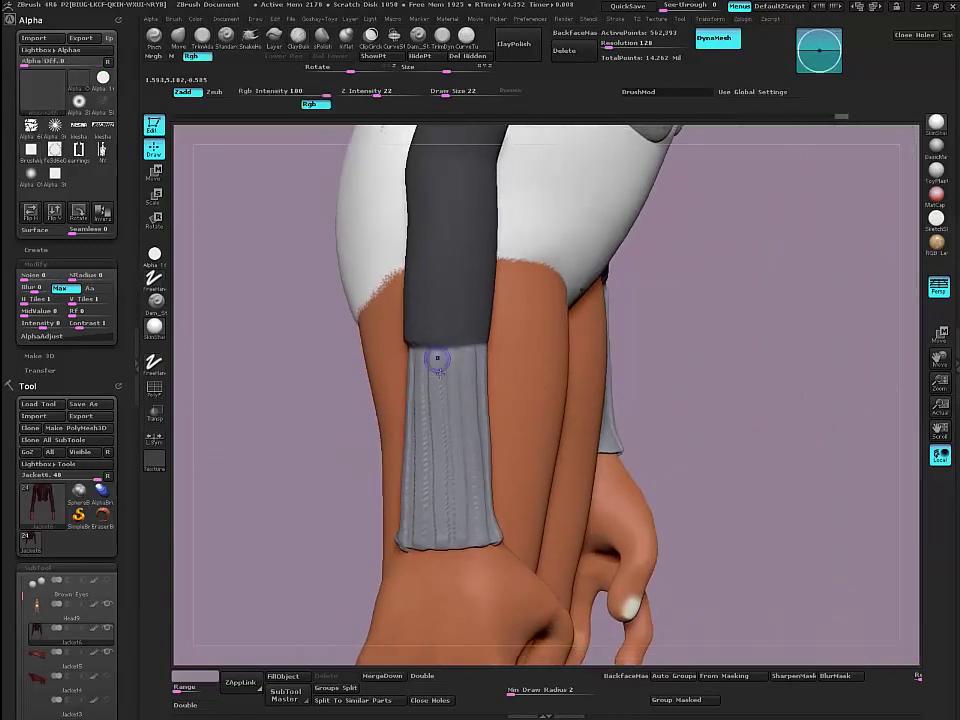
right_drag(426, 450, 387, 377)
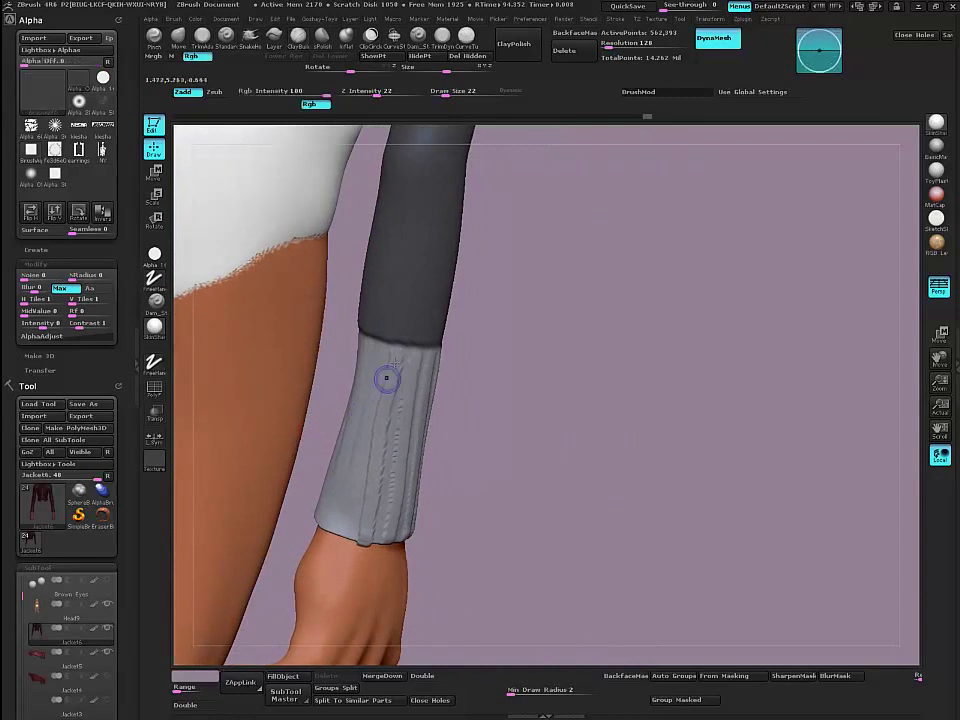
shift+drag(396, 393, 342, 527)
Step: Draw raised vertical ribs around the rest of the sleeve cuff with the ClayBuildup brush at Z intensity 20
right_drag(338, 361, 400, 365)
drag(367, 341, 313, 528)
mouse_move(444, 418)
right_down()
mouse_move(345, 460)
mouse_move(298, 534)
mouse_move(272, 518)
right_up()
drag(336, 350, 359, 424)
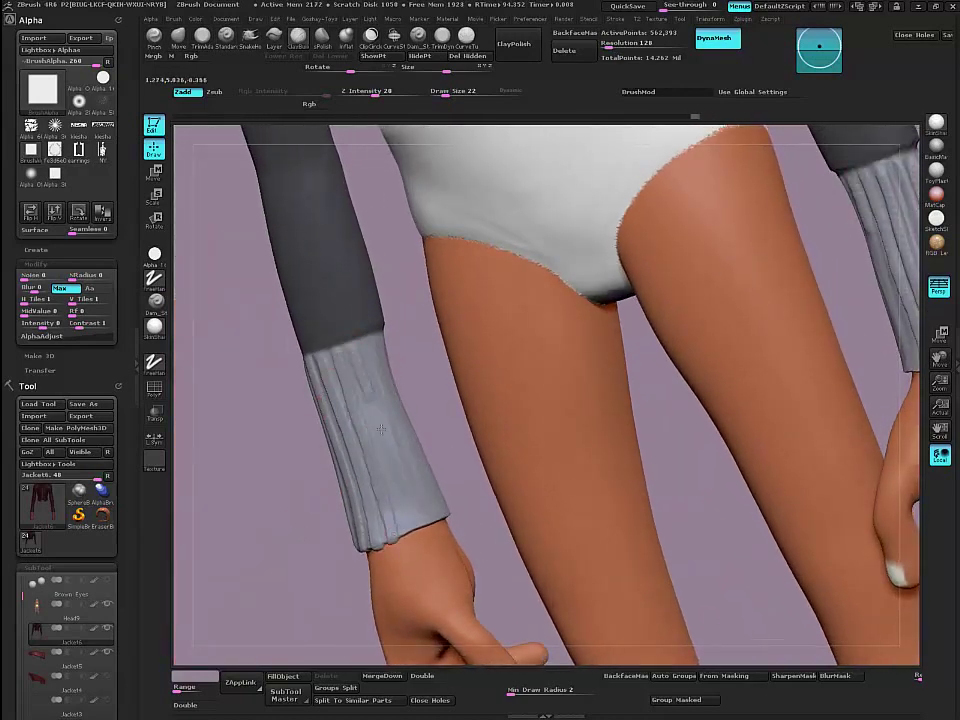
right_drag(407, 561, 341, 368)
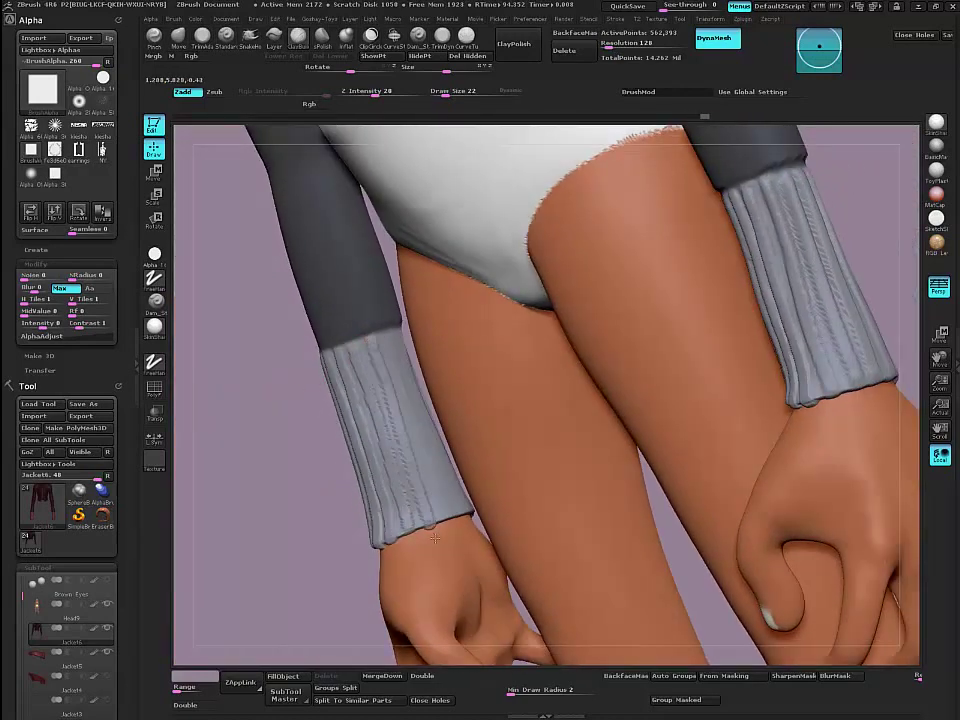
drag(382, 331, 447, 522)
right_drag(310, 470, 178, 425)
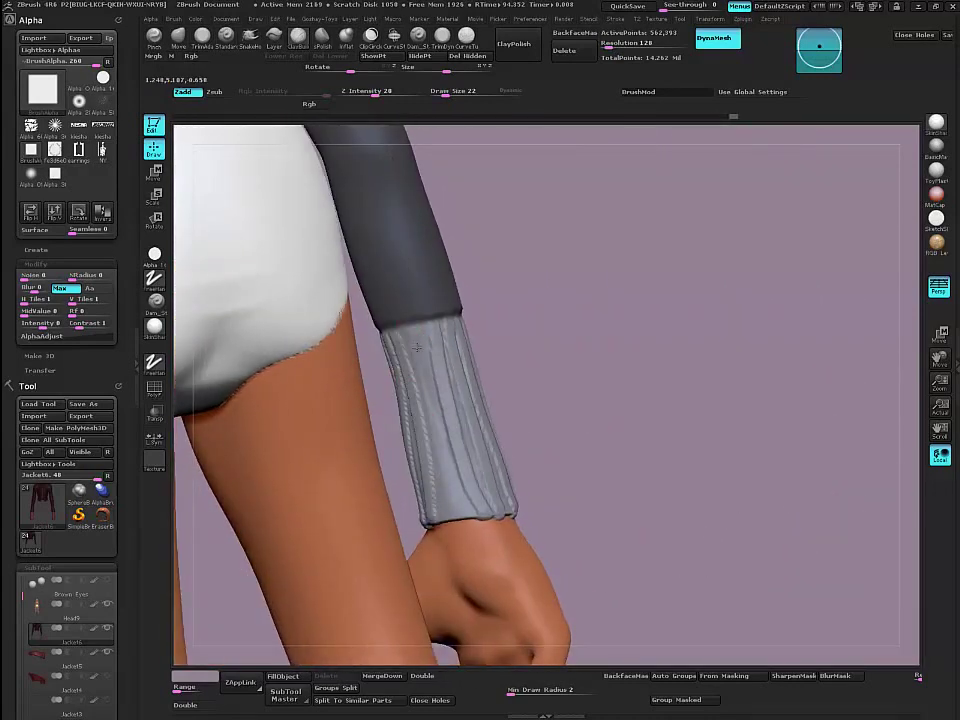
right_drag(542, 489, 501, 513)
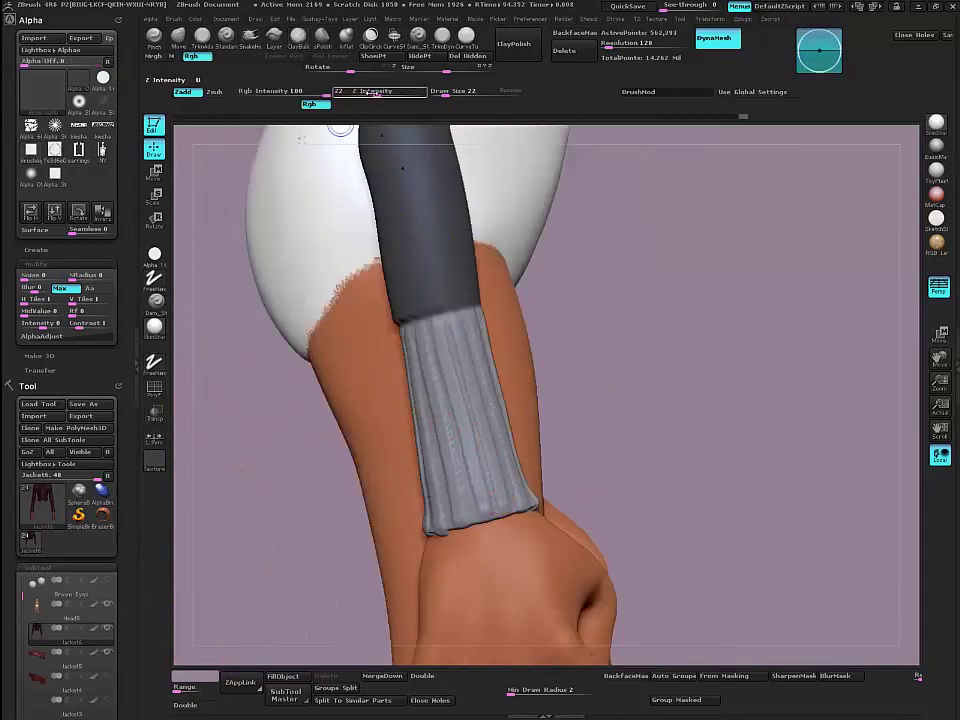
Step: Set the smoothing Z intensity to 50 and smooth the ribs all around the sleeve cuff
shift+drag(370, 94, 405, 95)
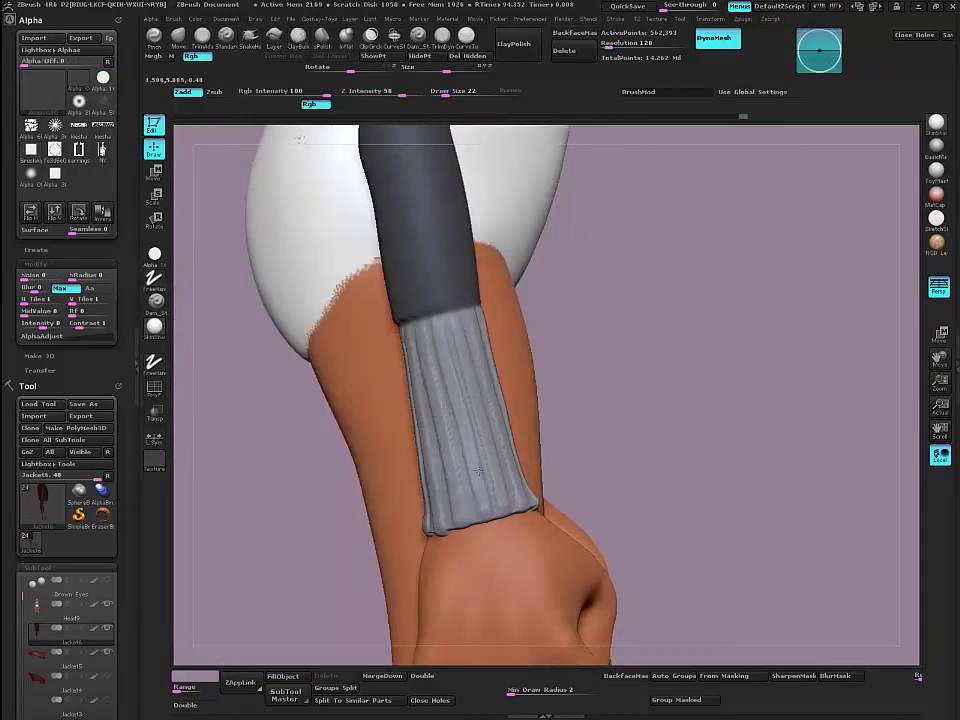
shift+drag(459, 323, 499, 504)
shift+drag(480, 355, 505, 490)
drag(343, 559, 400, 548)
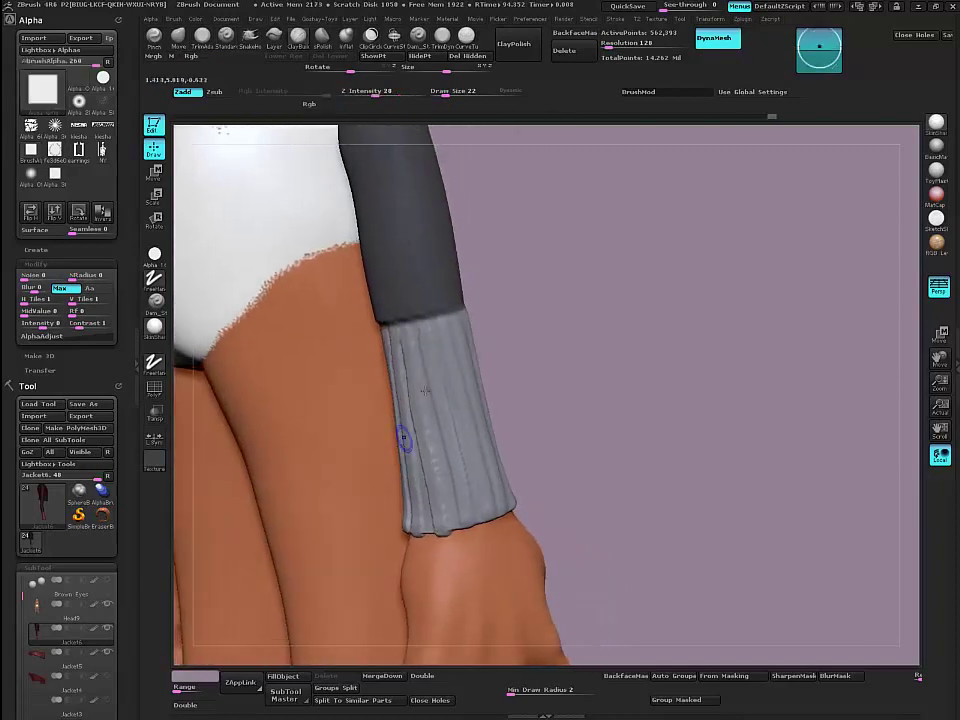
key(shift+r)
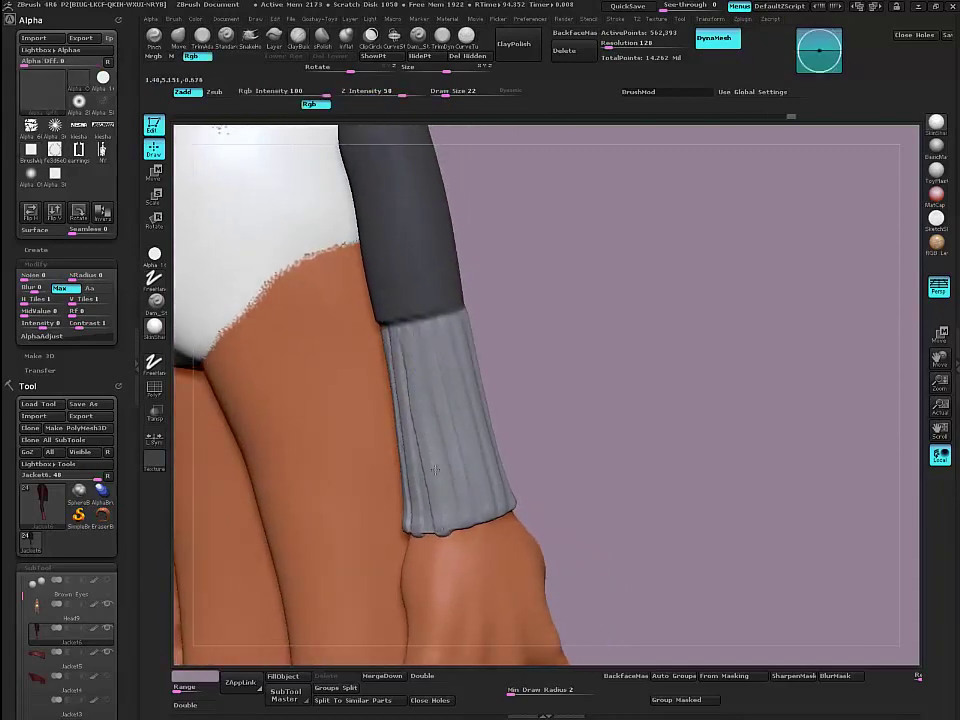
drag(572, 388, 428, 408)
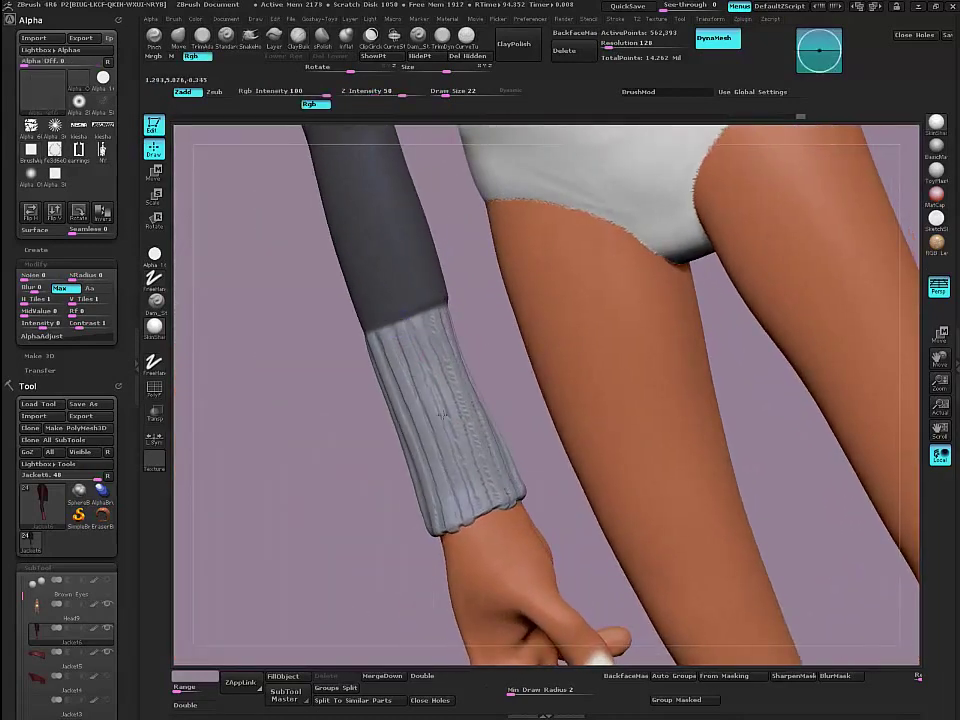
drag(343, 461, 484, 492)
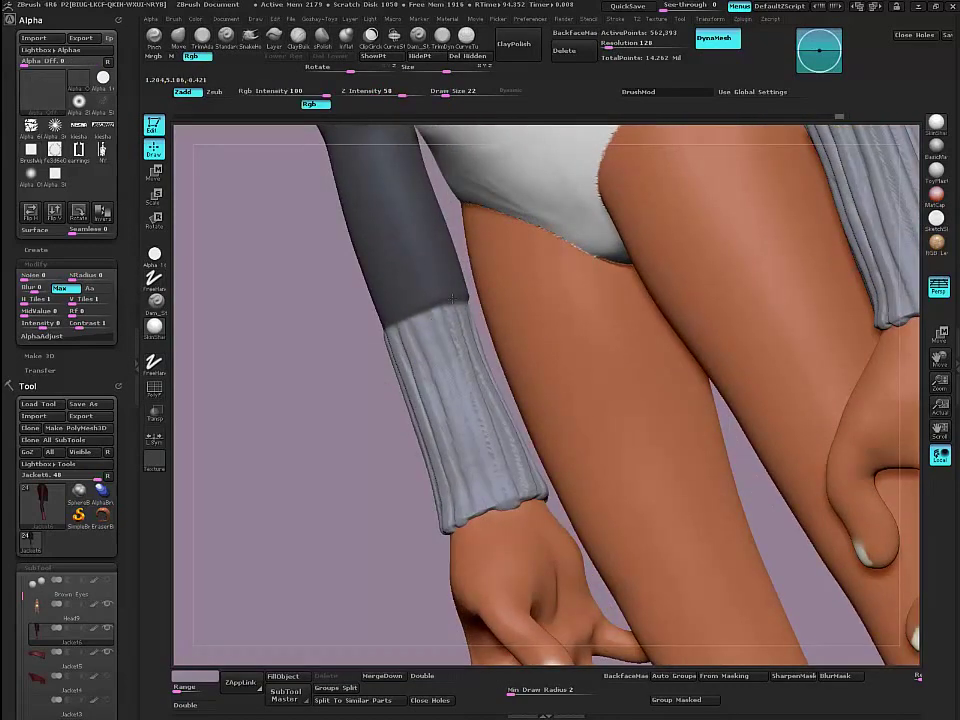
mouse_move(428, 412)
mouse_down()
mouse_move(310, 442)
mouse_move(283, 347)
mouse_move(326, 429)
mouse_move(328, 469)
mouse_up()
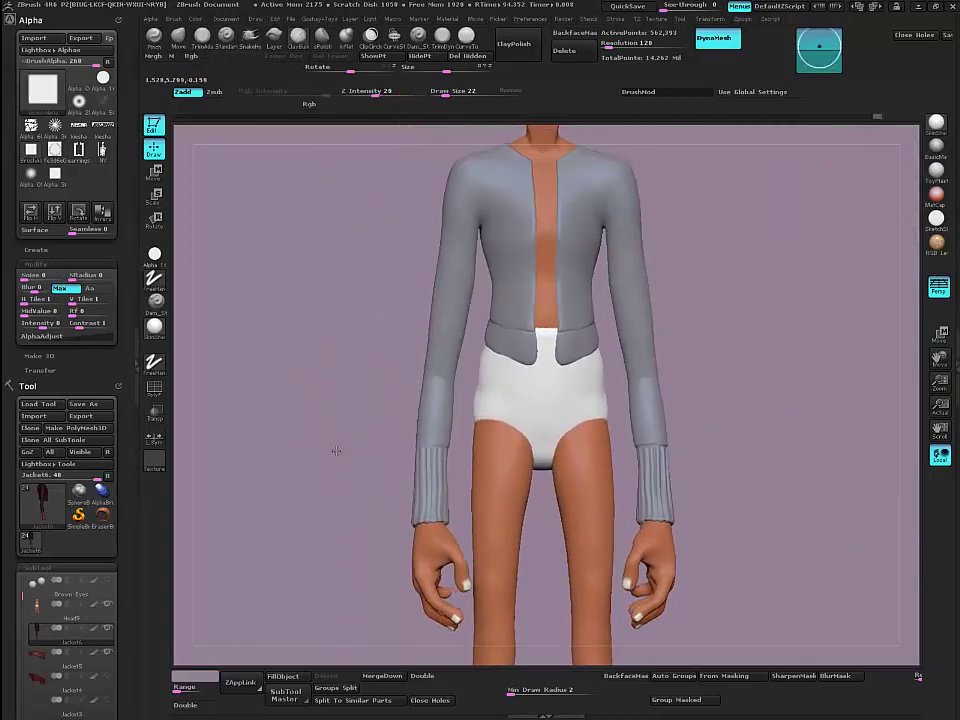
Step: Try to remesh Jacket6 with ZRemesher at AdaptiveSize 100, and compare the cuff ribs with the original mesh
alt+drag(326, 355, 352, 480)
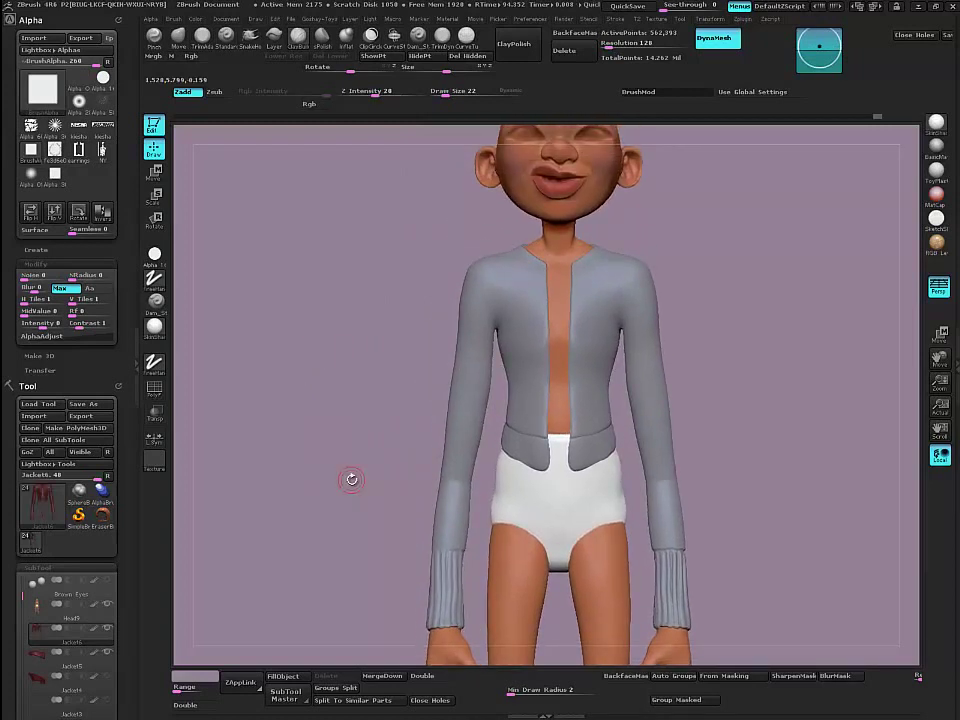
click(27, 386)
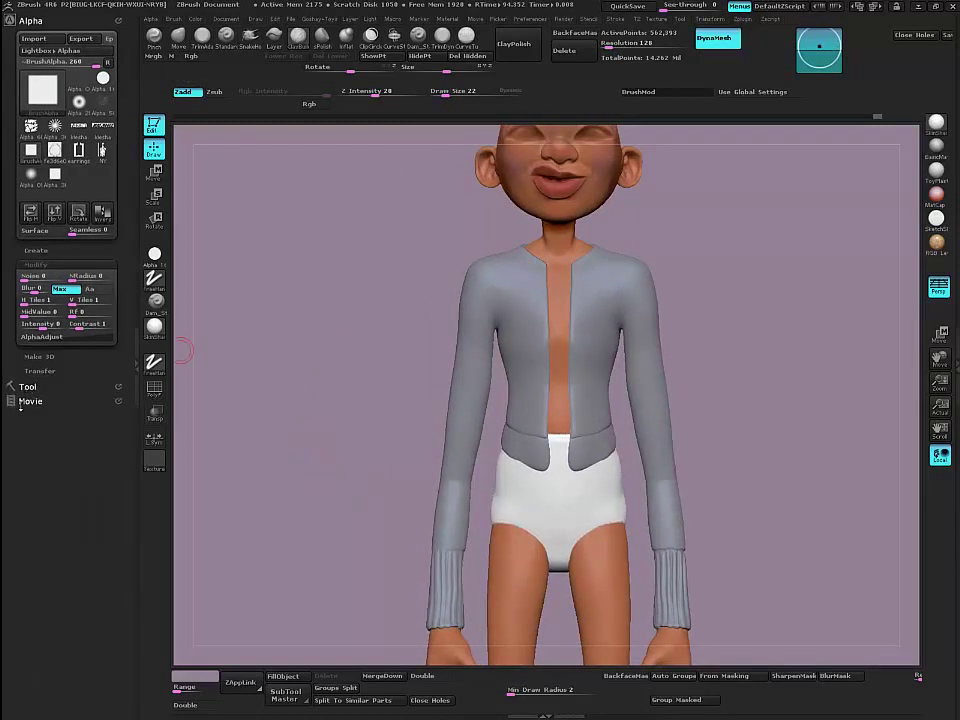
click(27, 386)
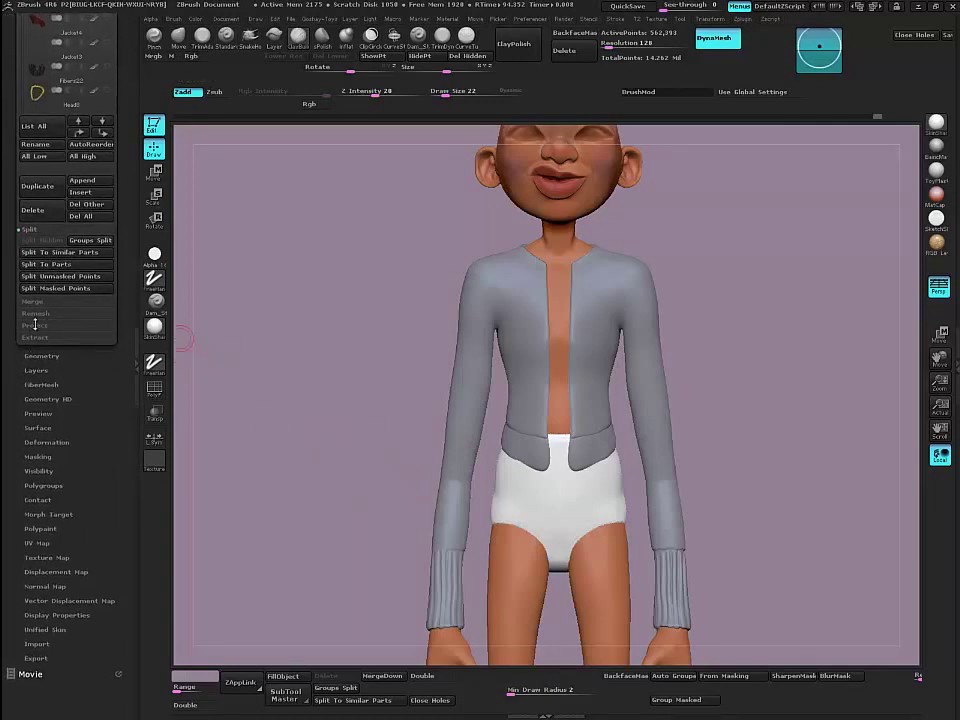
click(36, 357)
scroll(8, 280, up, 3)
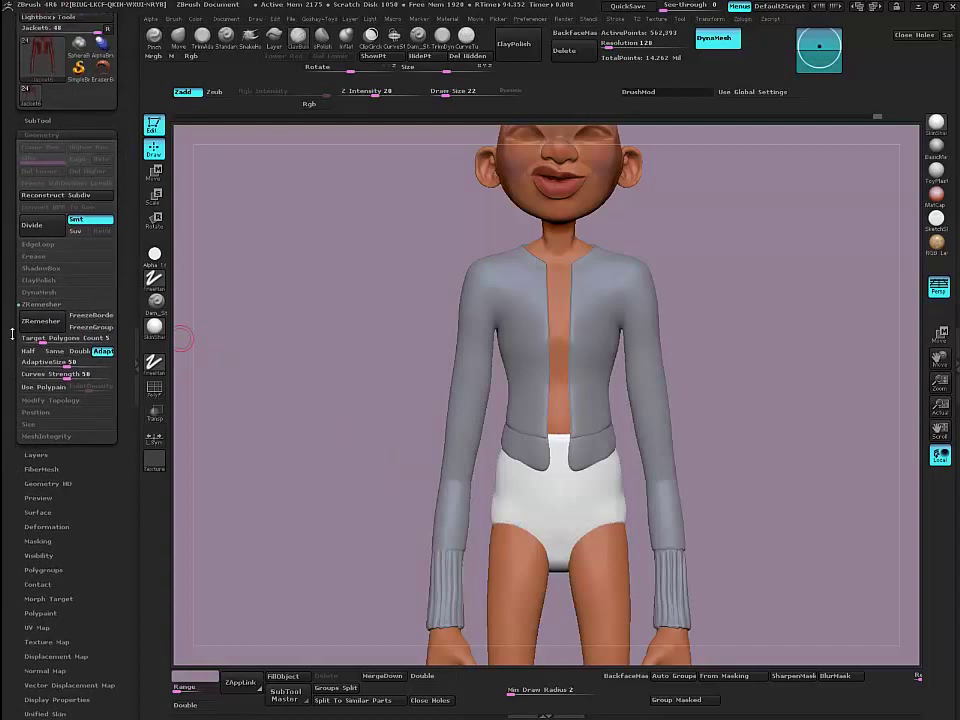
drag(69, 361, 112, 364)
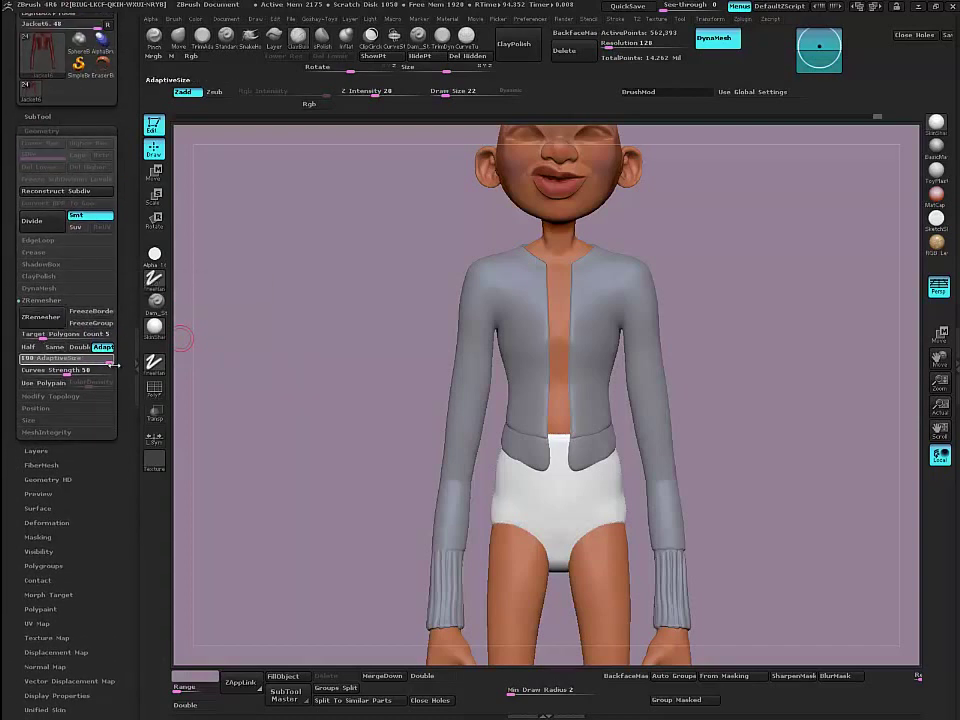
click(41, 318)
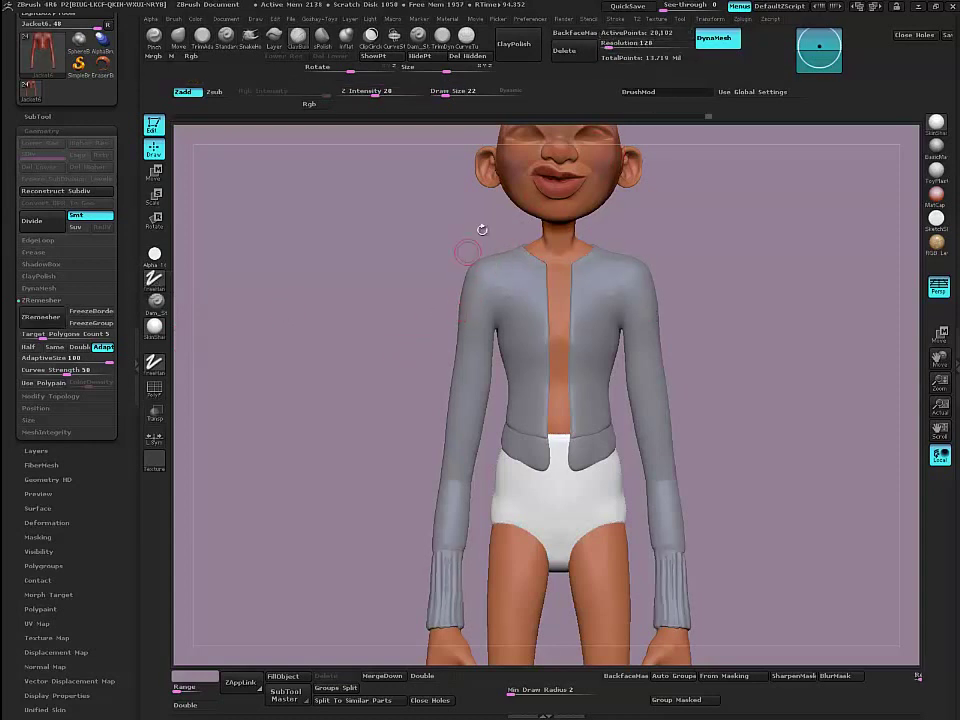
key(ctrl+z)
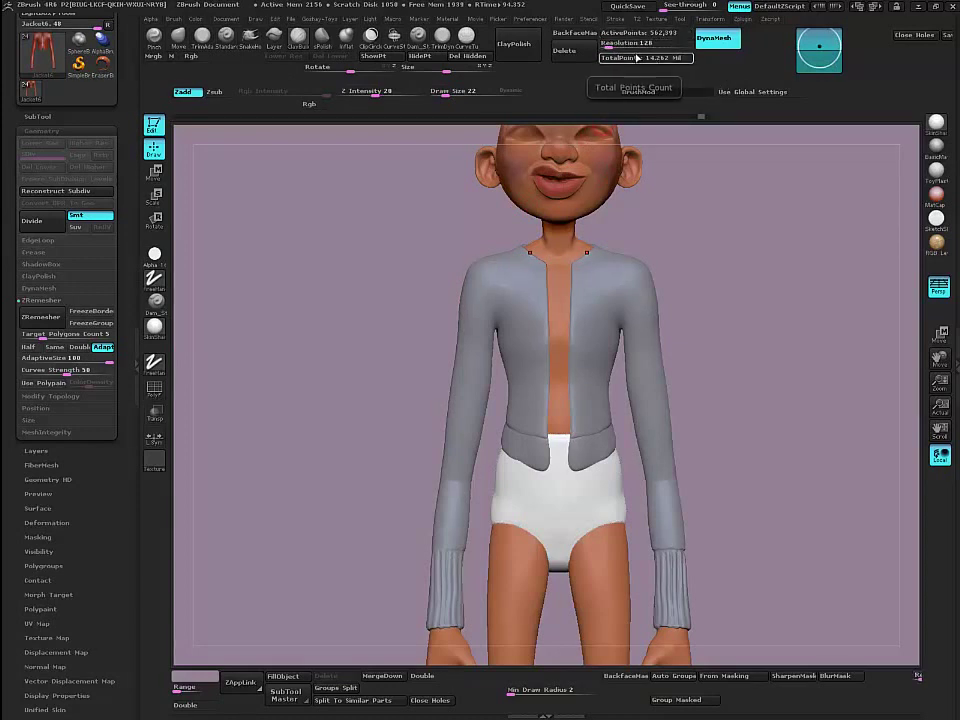
key(ctrl+z)
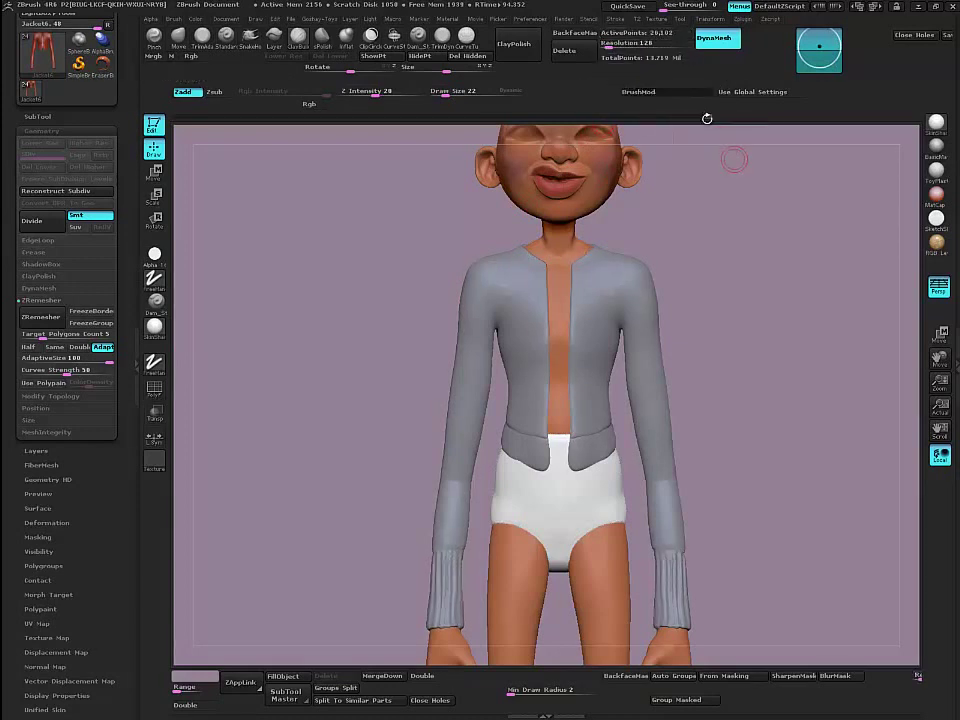
mouse_move(372, 396)
mouse_down()
mouse_move(388, 409)
mouse_move(360, 426)
mouse_move(361, 388)
mouse_up()
alt+drag(378, 446, 407, 521)
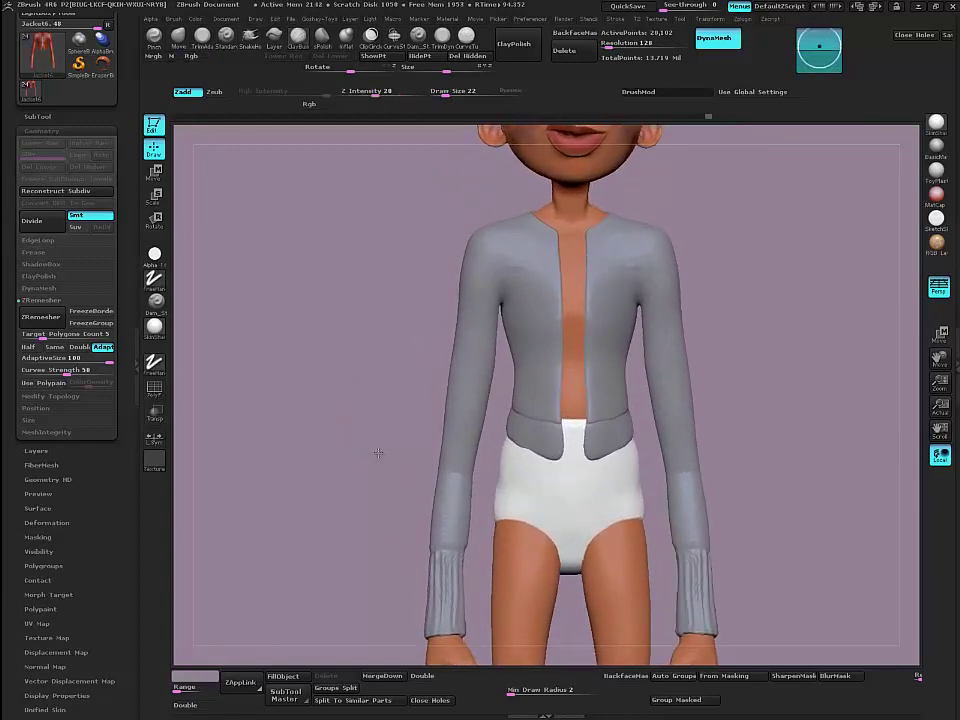
alt+drag(379, 461, 268, 424)
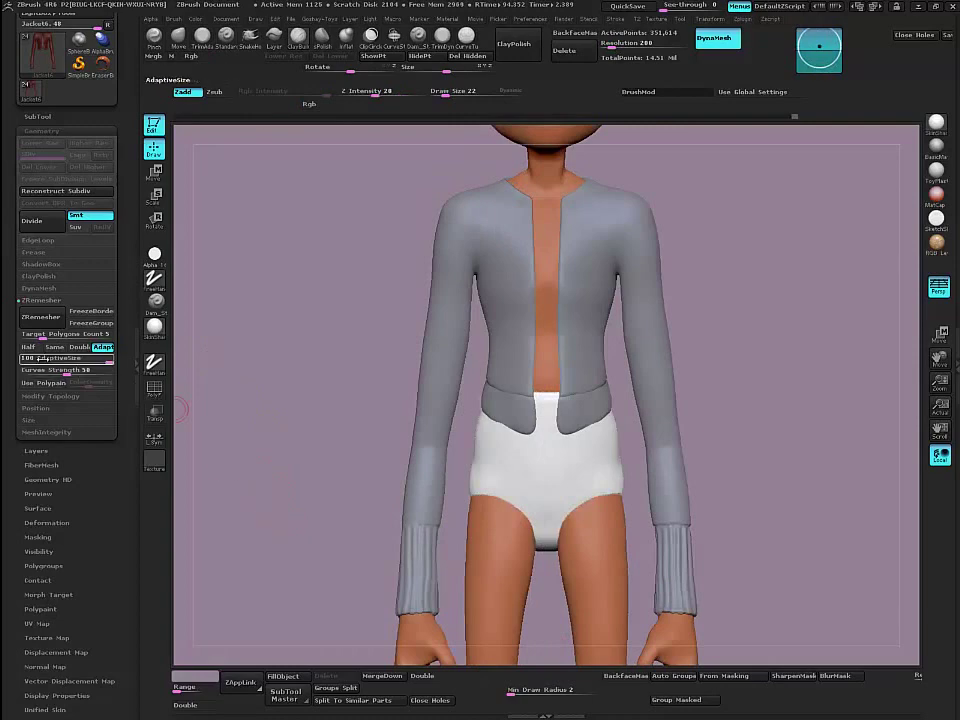
Step: Show the Jacket3 trim subtool and the Jacket4 collar subtool with the jacket, leaving Jacket4 active
drag(7, 208, 11, 286)
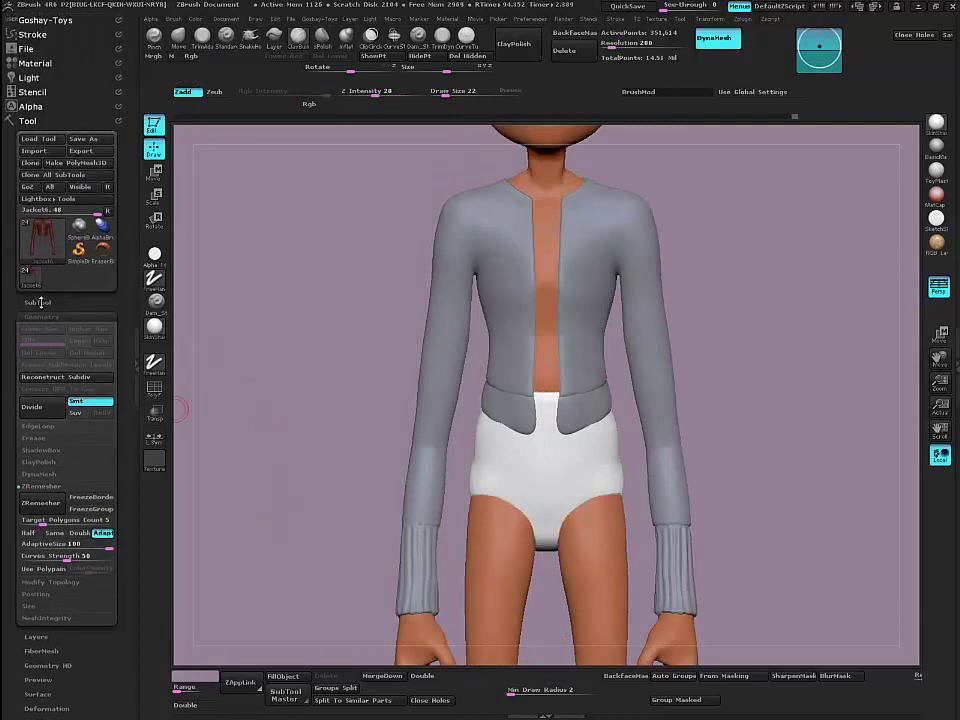
click(41, 302)
click(62, 398)
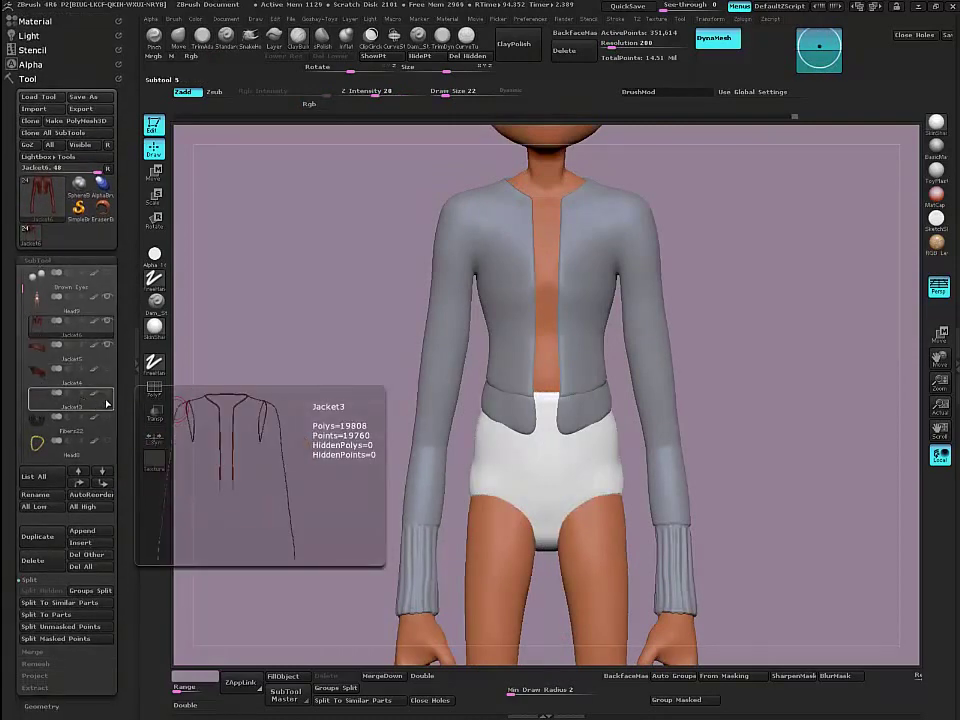
click(107, 403)
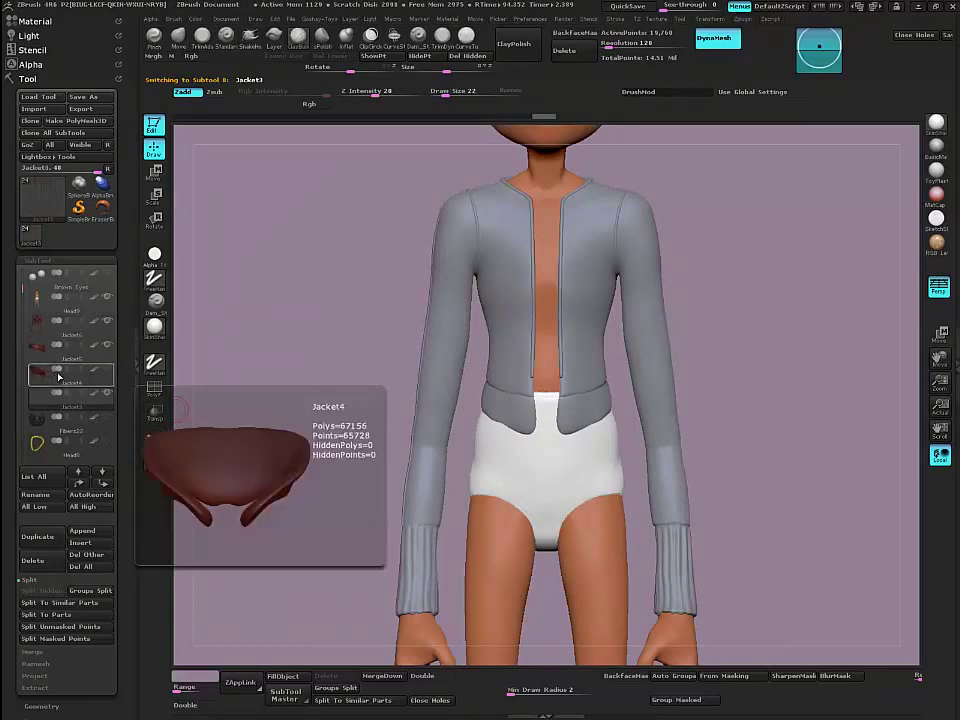
click(58, 375)
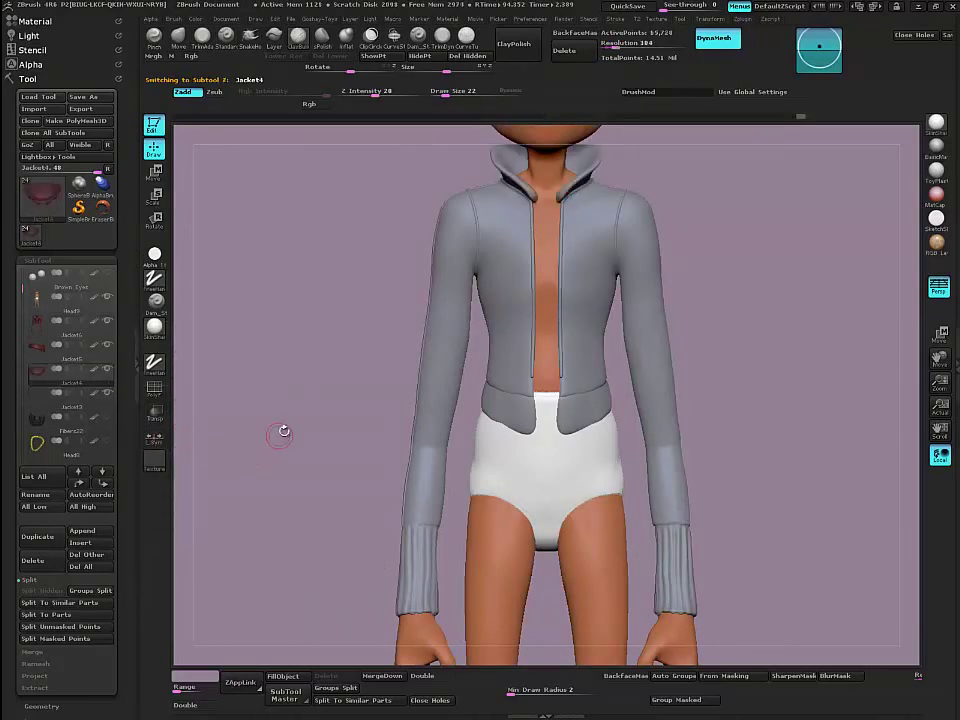
Step: Make the Jacket5 waistband active, subdivide it once, and draw raised vertical ribs across its front with the ClayBuildup brush
drag(284, 431, 246, 590)
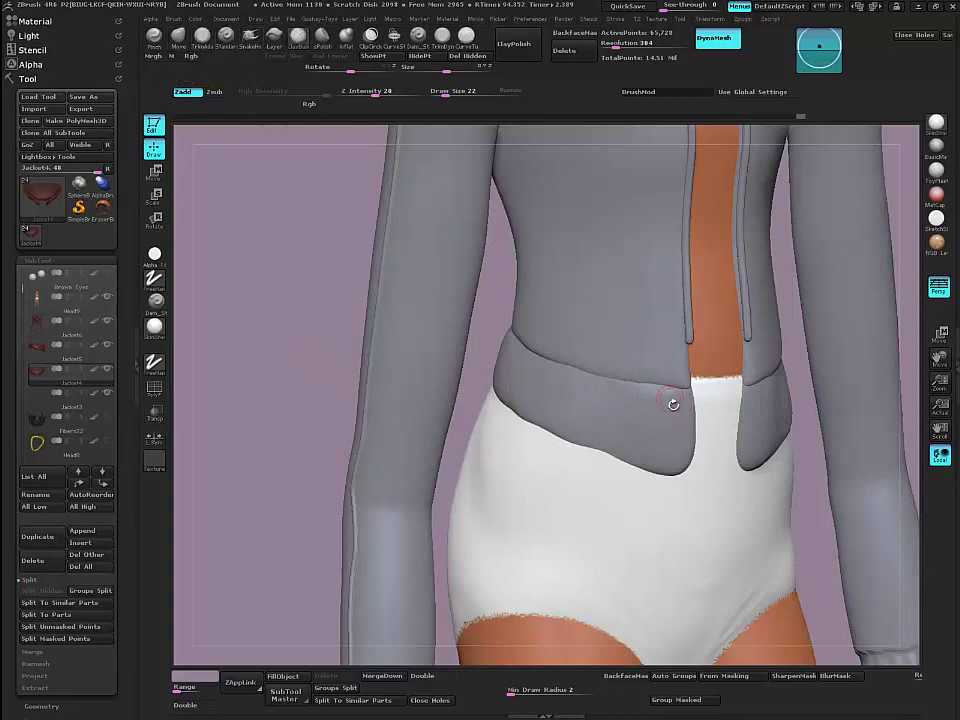
right_drag(682, 392, 654, 422)
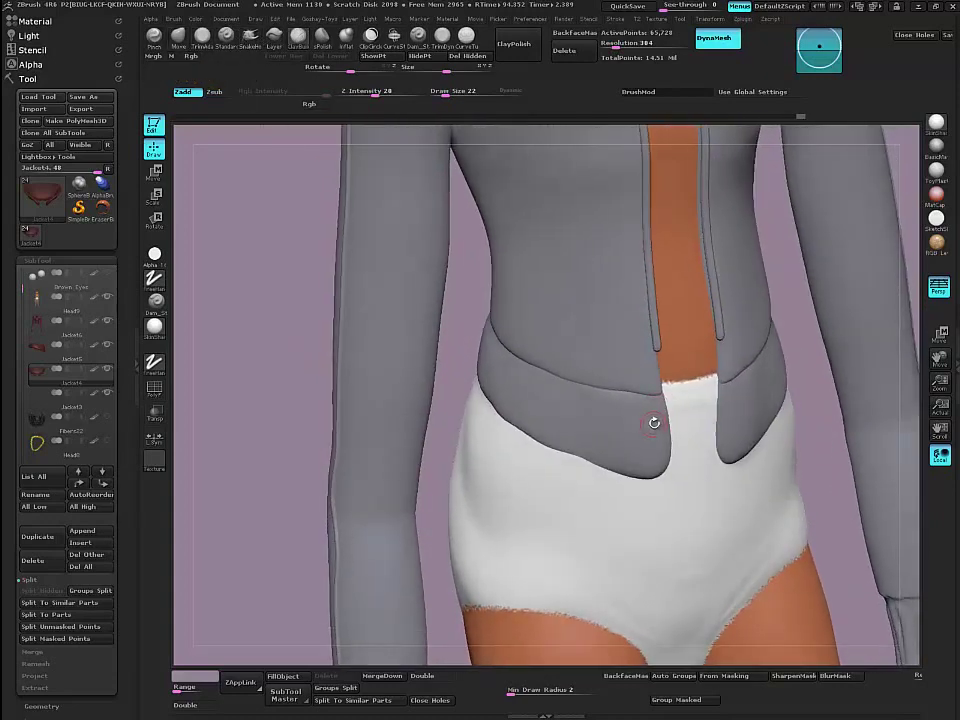
alt+click(652, 420)
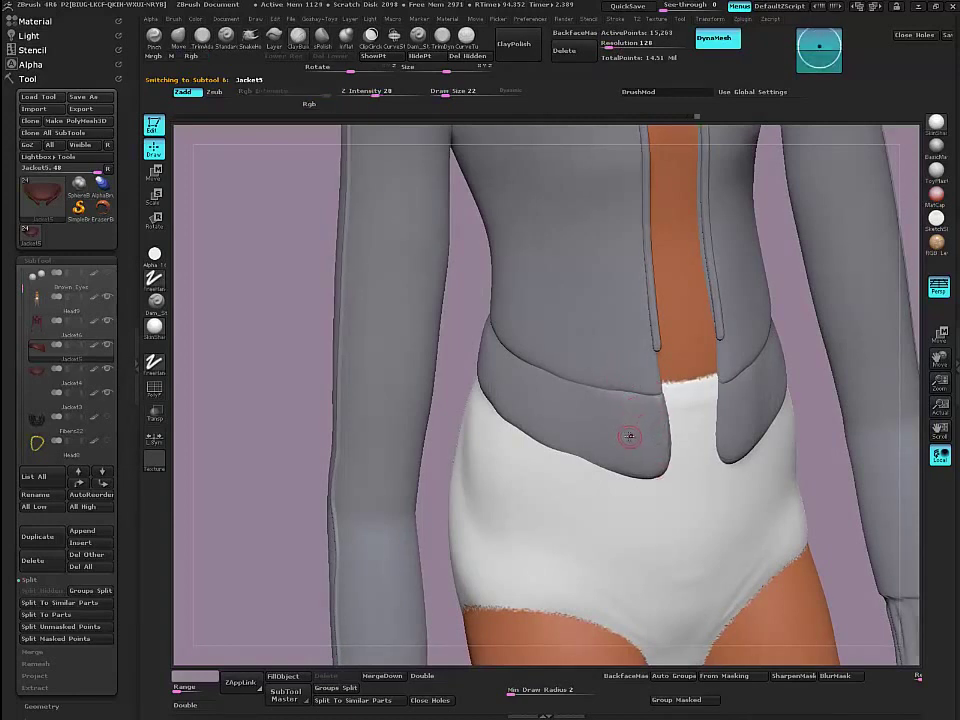
mouse_move(468, 340)
mouse_down()
mouse_move(289, 296)
mouse_move(306, 303)
mouse_up()
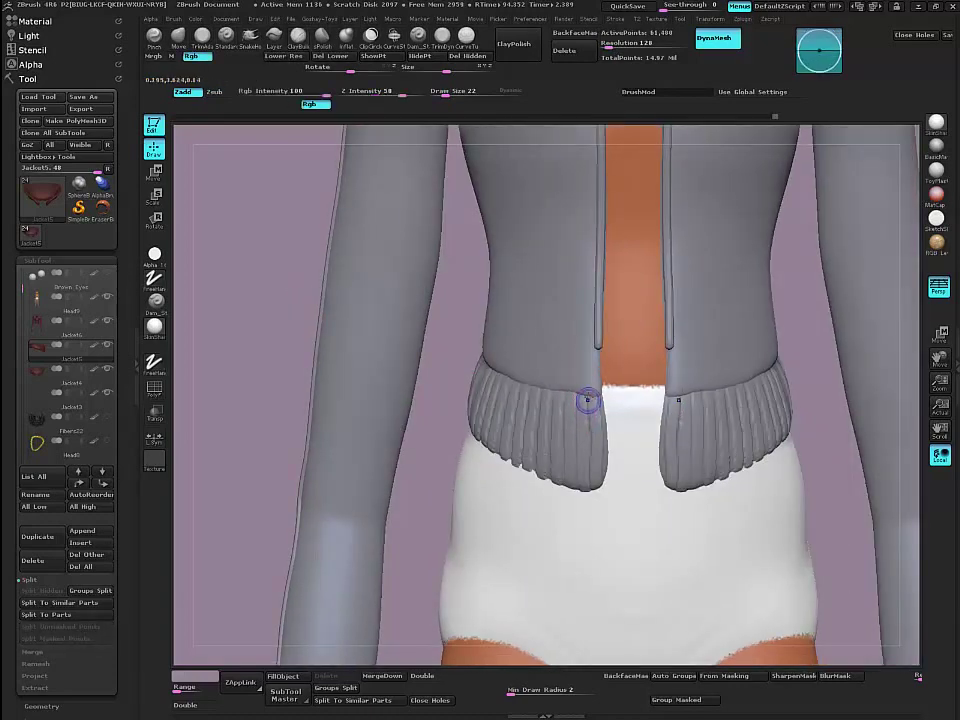
Step: Continue the vertical ribs around the waistband's sides and back, smoothing them at Z intensity 50
shift+drag(587, 401, 592, 404)
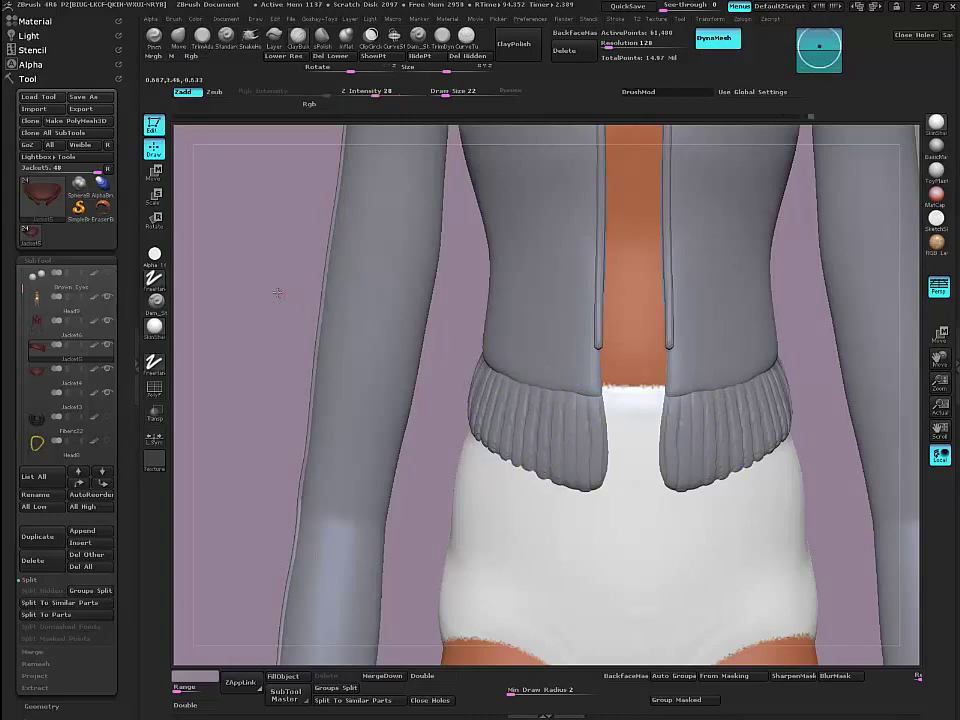
drag(279, 289, 495, 399)
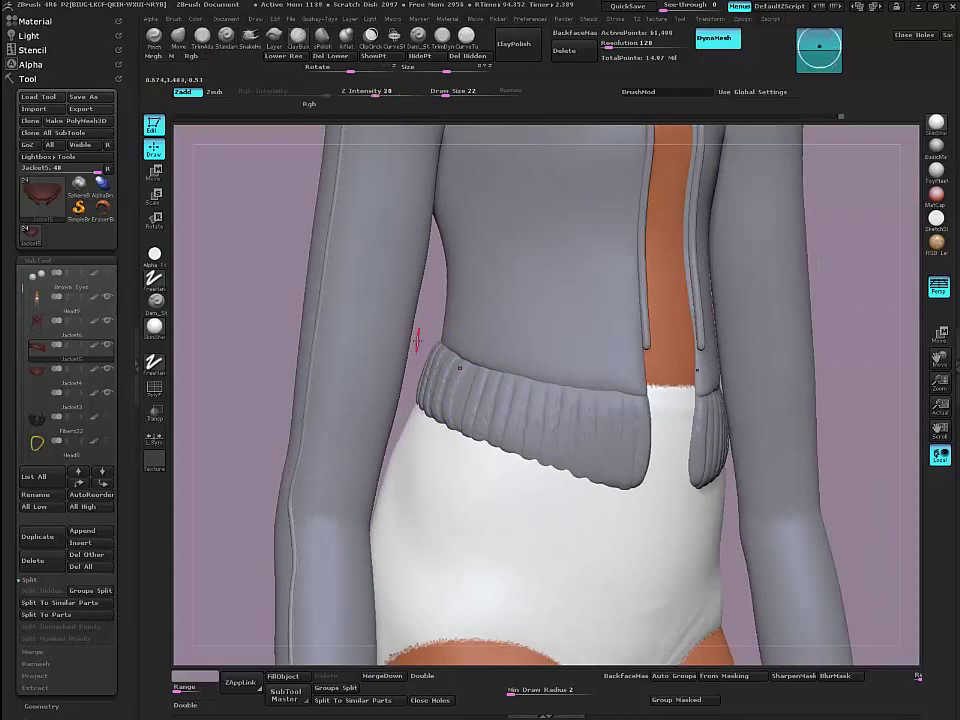
drag(258, 291, 335, 312)
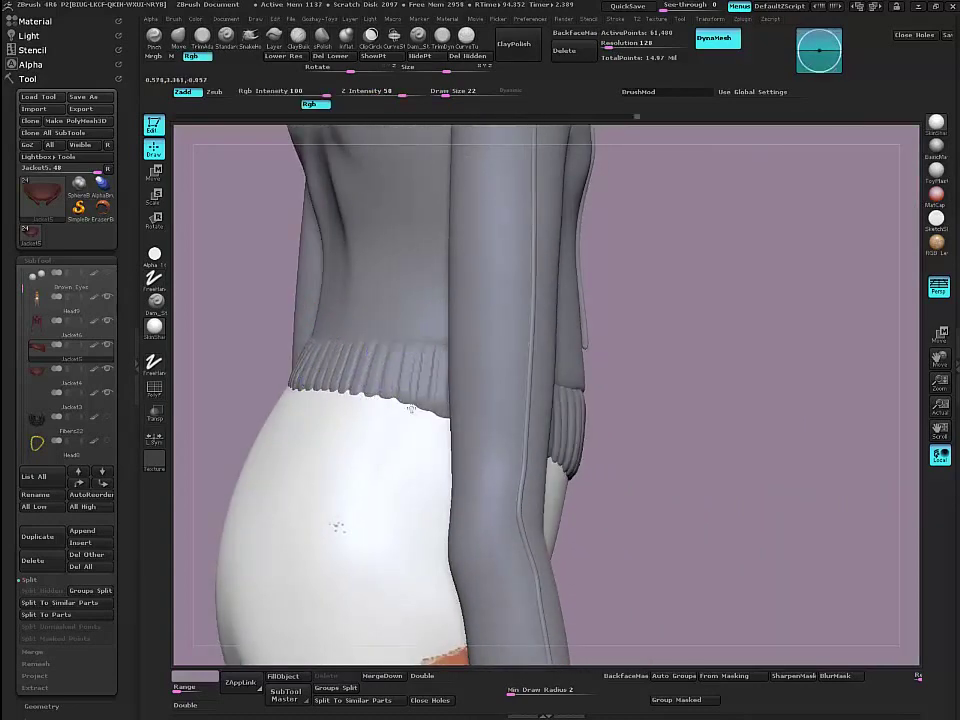
mouse_move(253, 300)
mouse_down()
mouse_move(468, 380)
mouse_move(461, 414)
mouse_move(462, 396)
mouse_up()
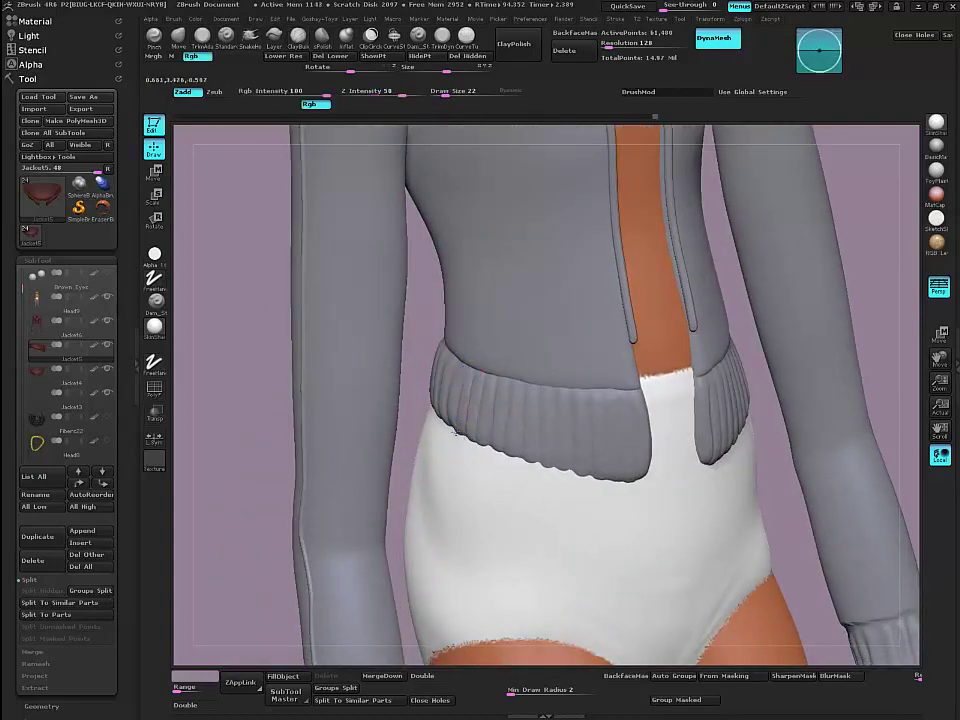
mouse_move(279, 290)
mouse_down()
mouse_move(259, 285)
mouse_move(266, 298)
mouse_up()
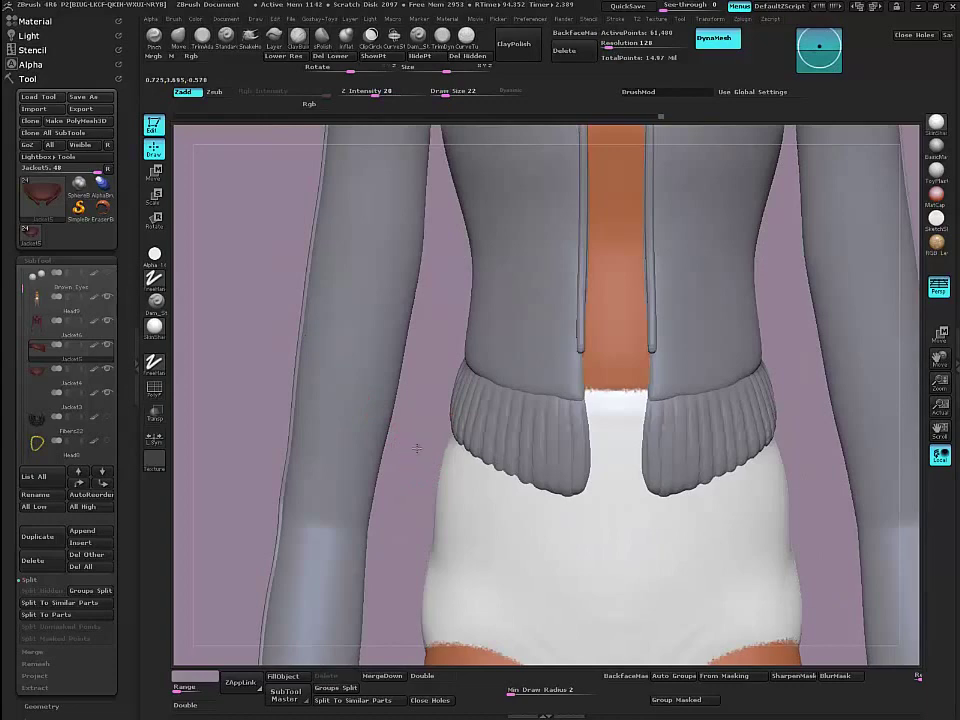
alt+drag(418, 448, 361, 172)
drag(353, 339, 343, 341)
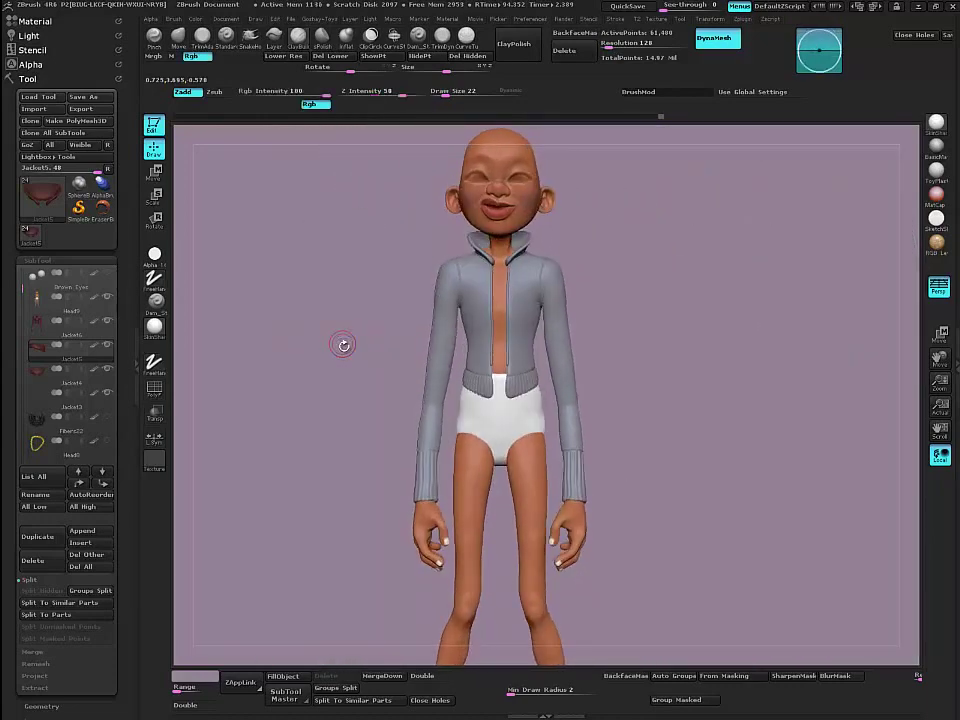
key(space)
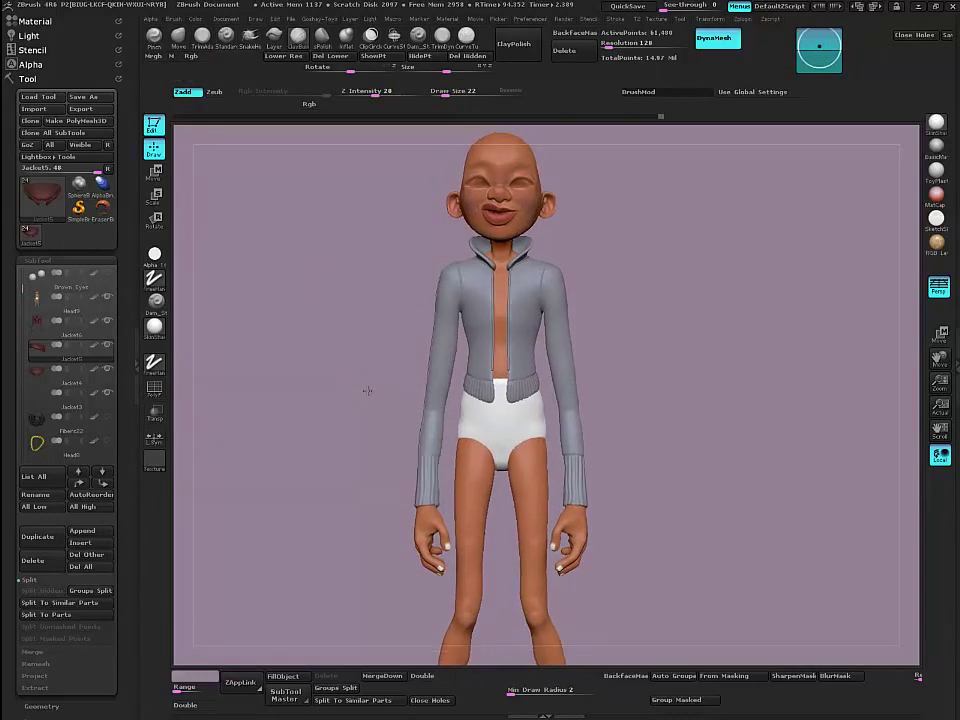
Step: Make the Jacket3 trim active and pull its lower front ends down along the waistband opening with the Move brush at draw size 42
alt+drag(369, 390, 392, 570)
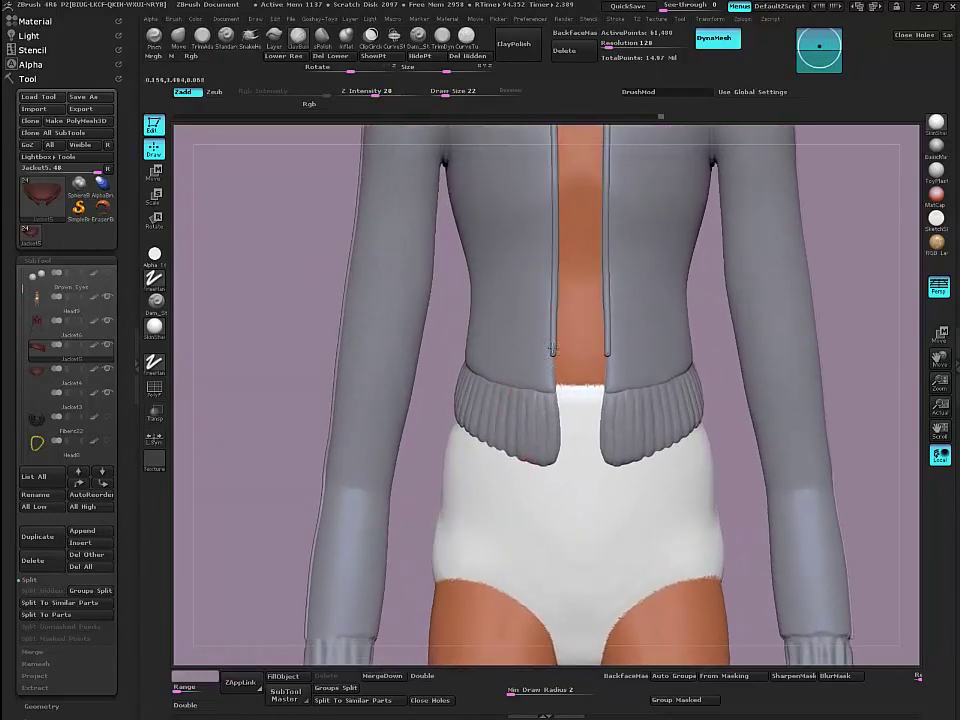
alt+click(552, 347)
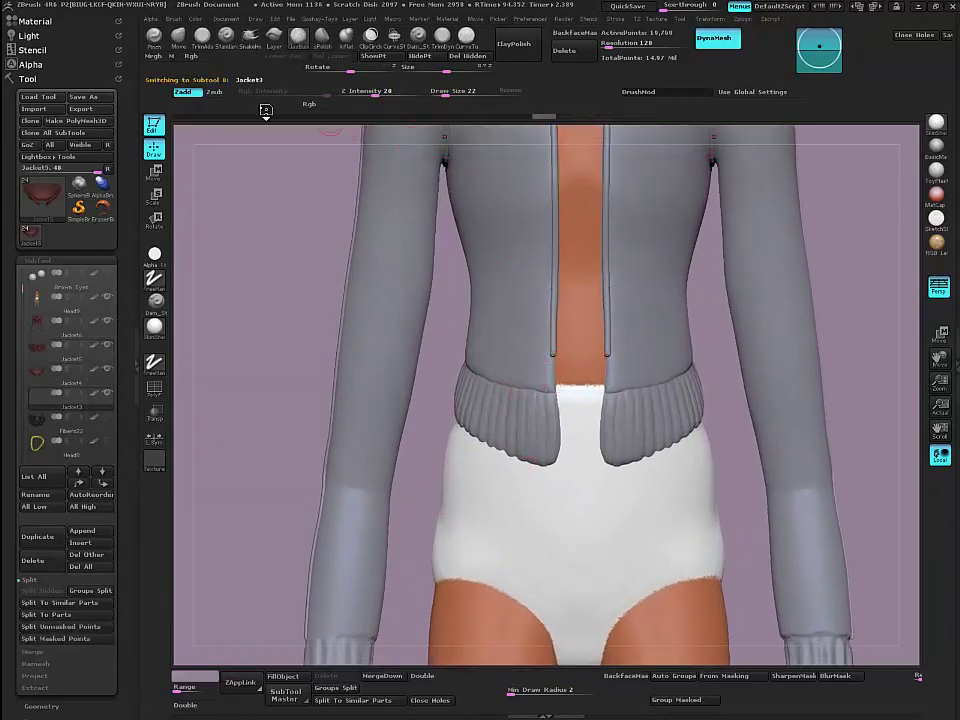
click(177, 37)
key(bracketright)
key(bracketright)
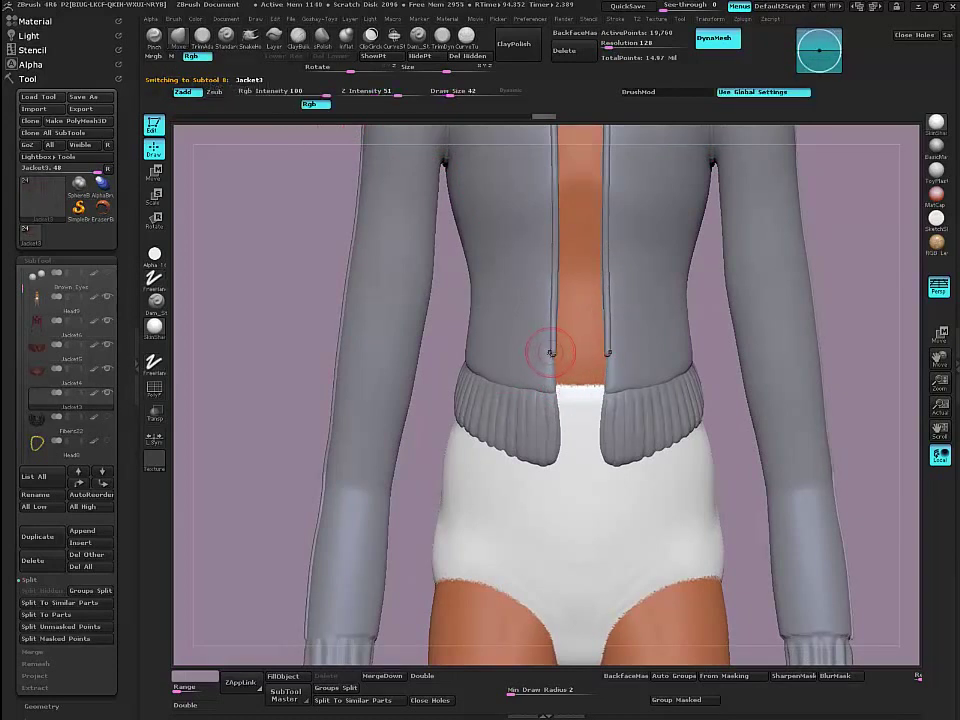
drag(550, 353, 554, 430)
Step: Fit the trim's lower ends to the waistband's front edges from the front and both sides, using the Move brush at draw size 54
key(bracketright)
key(bracketright)
key(bracketright)
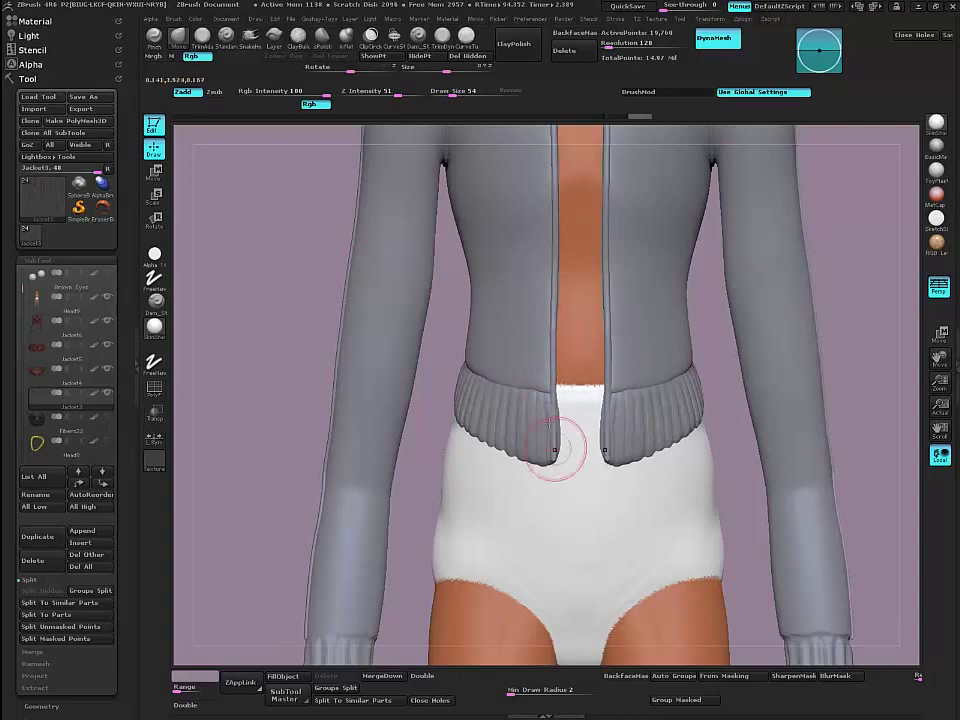
drag(549, 423, 551, 396)
drag(335, 345, 250, 349)
drag(579, 454, 583, 458)
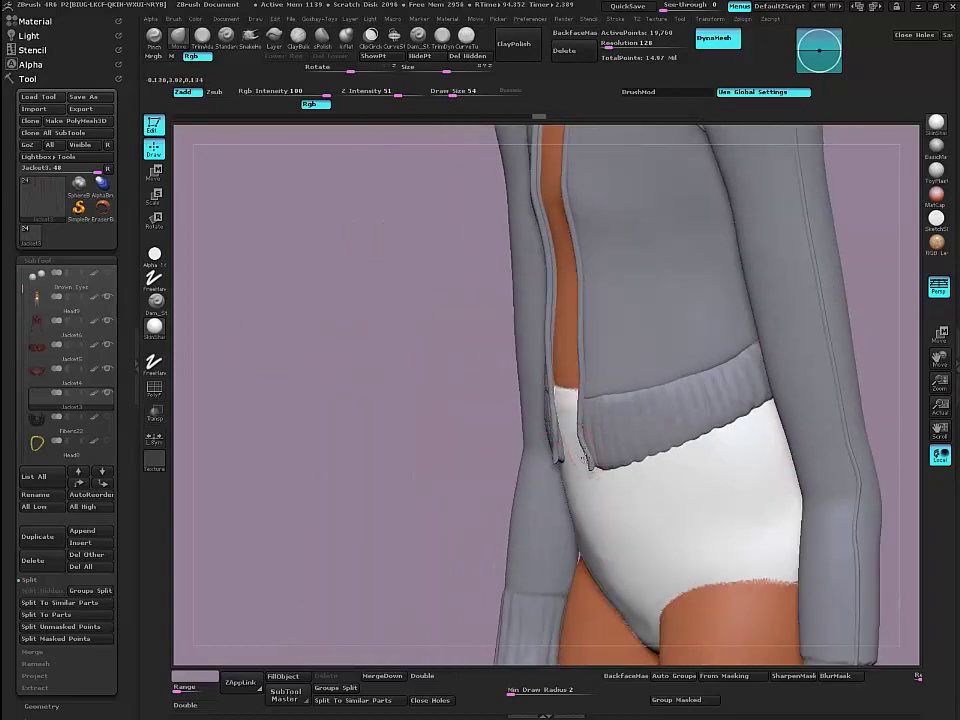
drag(425, 318, 400, 338)
drag(583, 440, 522, 440)
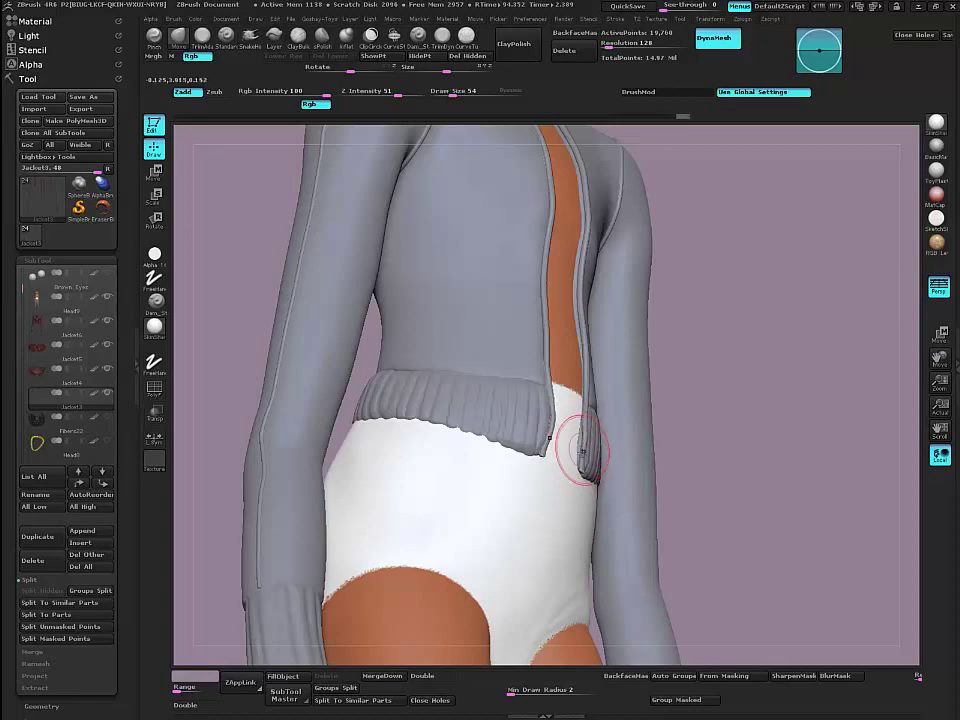
drag(693, 372, 580, 432)
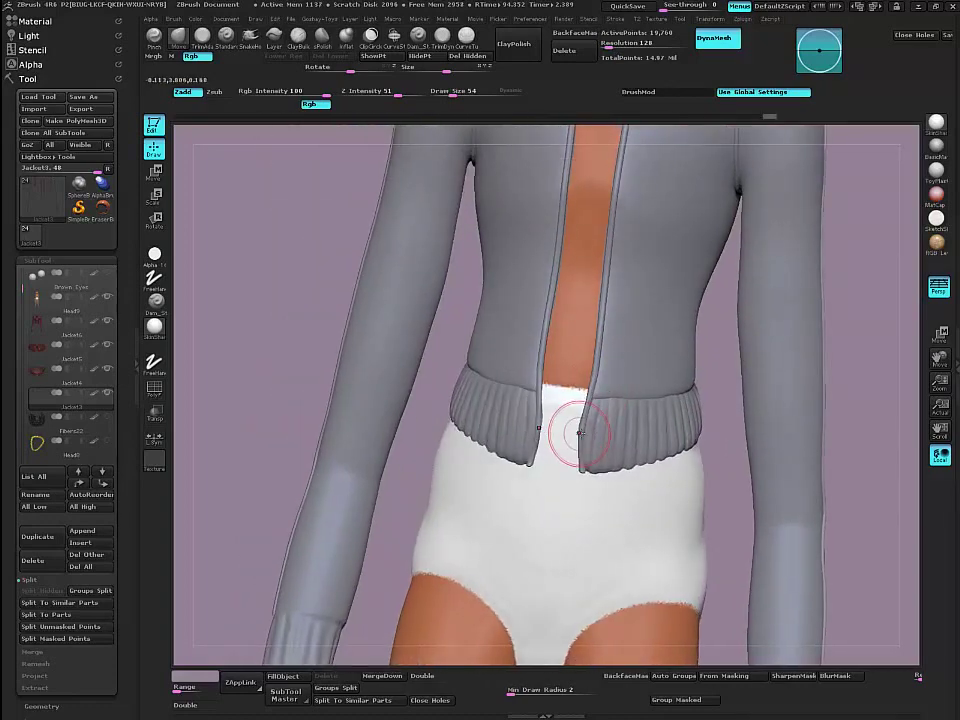